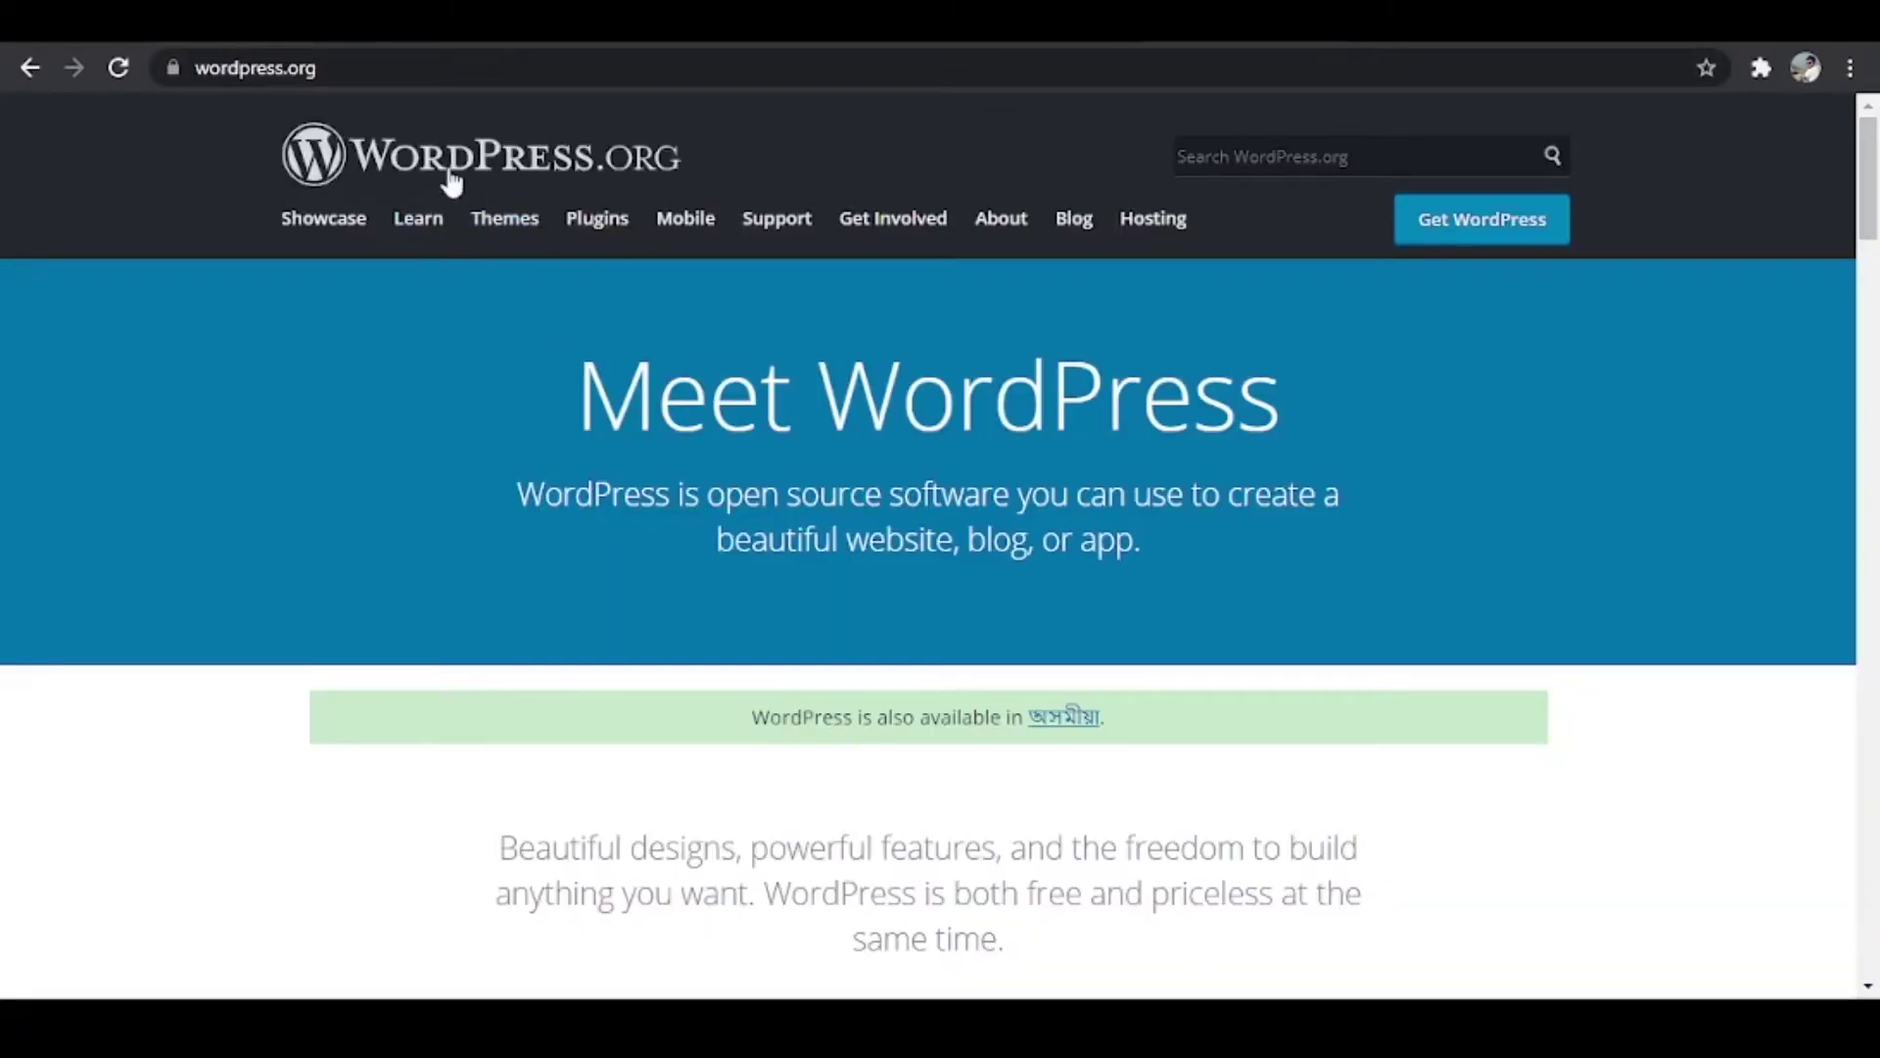
# Step: Go to the WordPress.org Web Hosting page that recommends Bluehost and DreamHost
pyautogui.click(1173, 235)
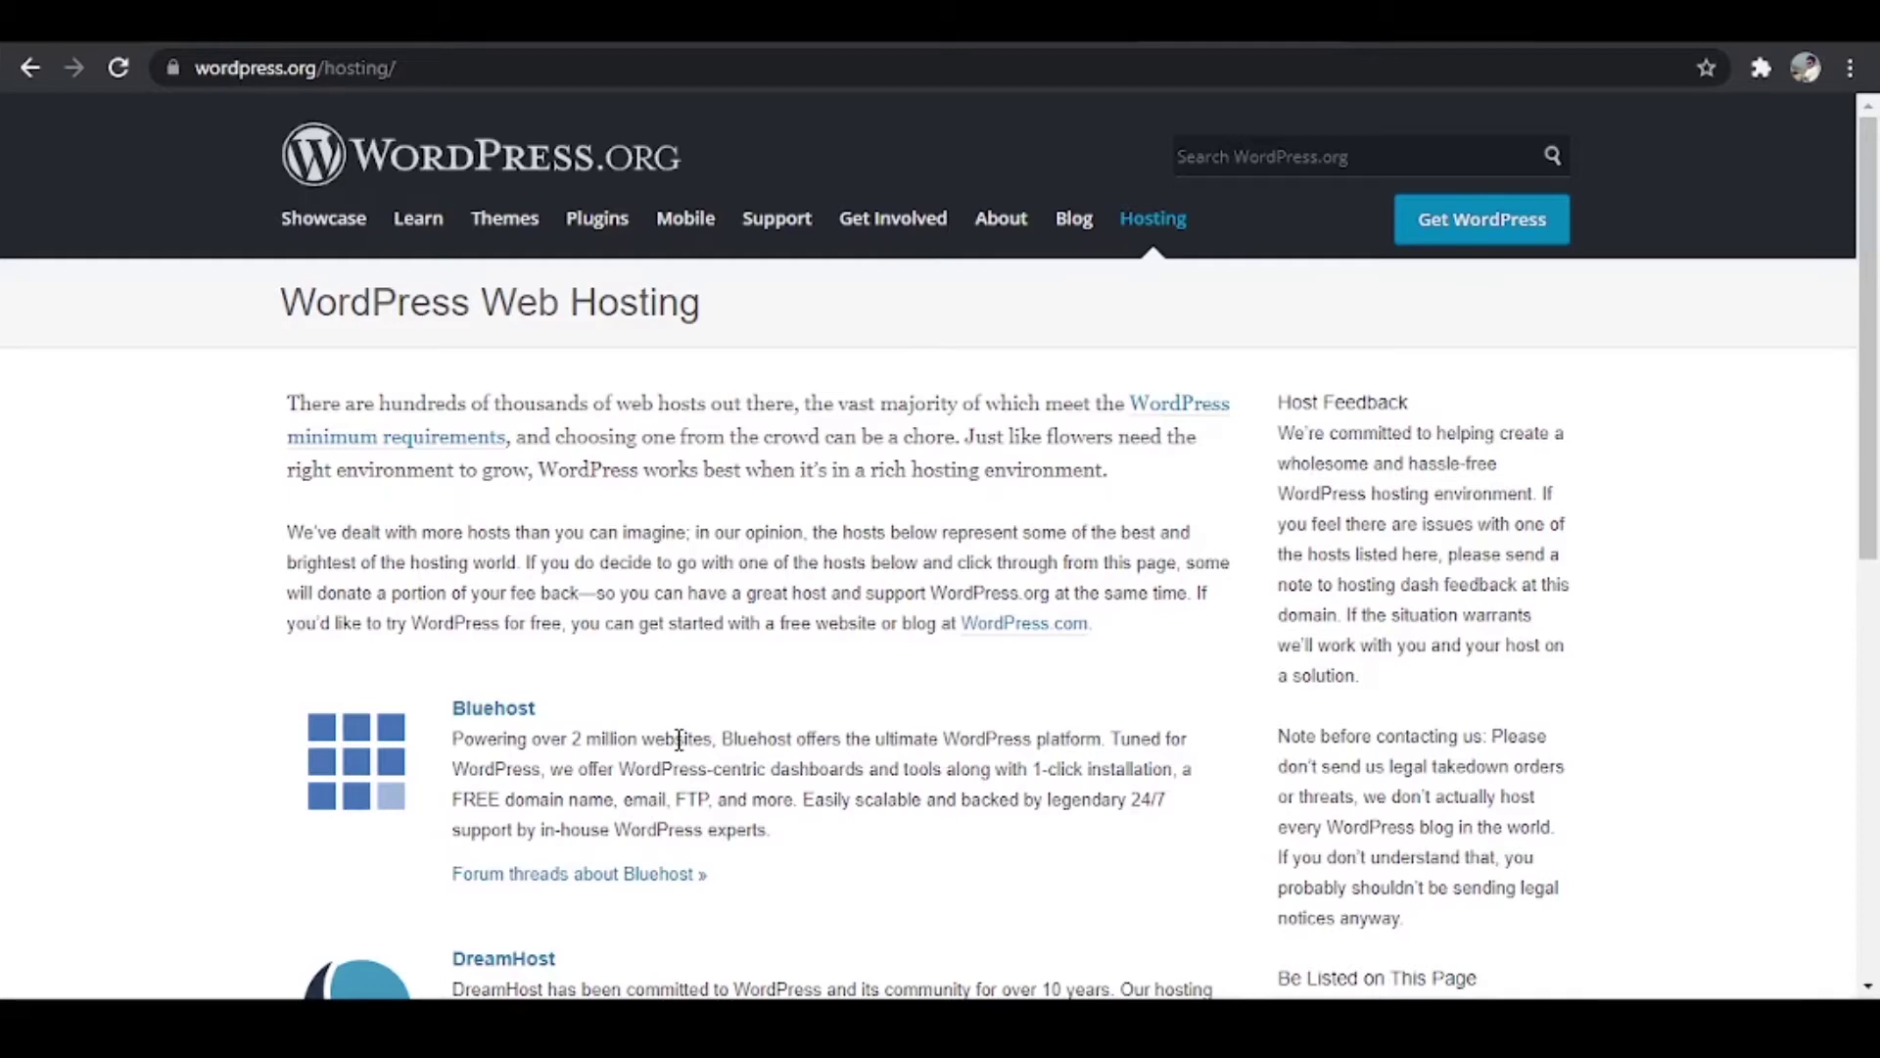
# Step: Open mdzaman.com/bh in a new tab to reach Bluehost's Shared Hosting page
pyautogui.hotkey('ctrl', 't')
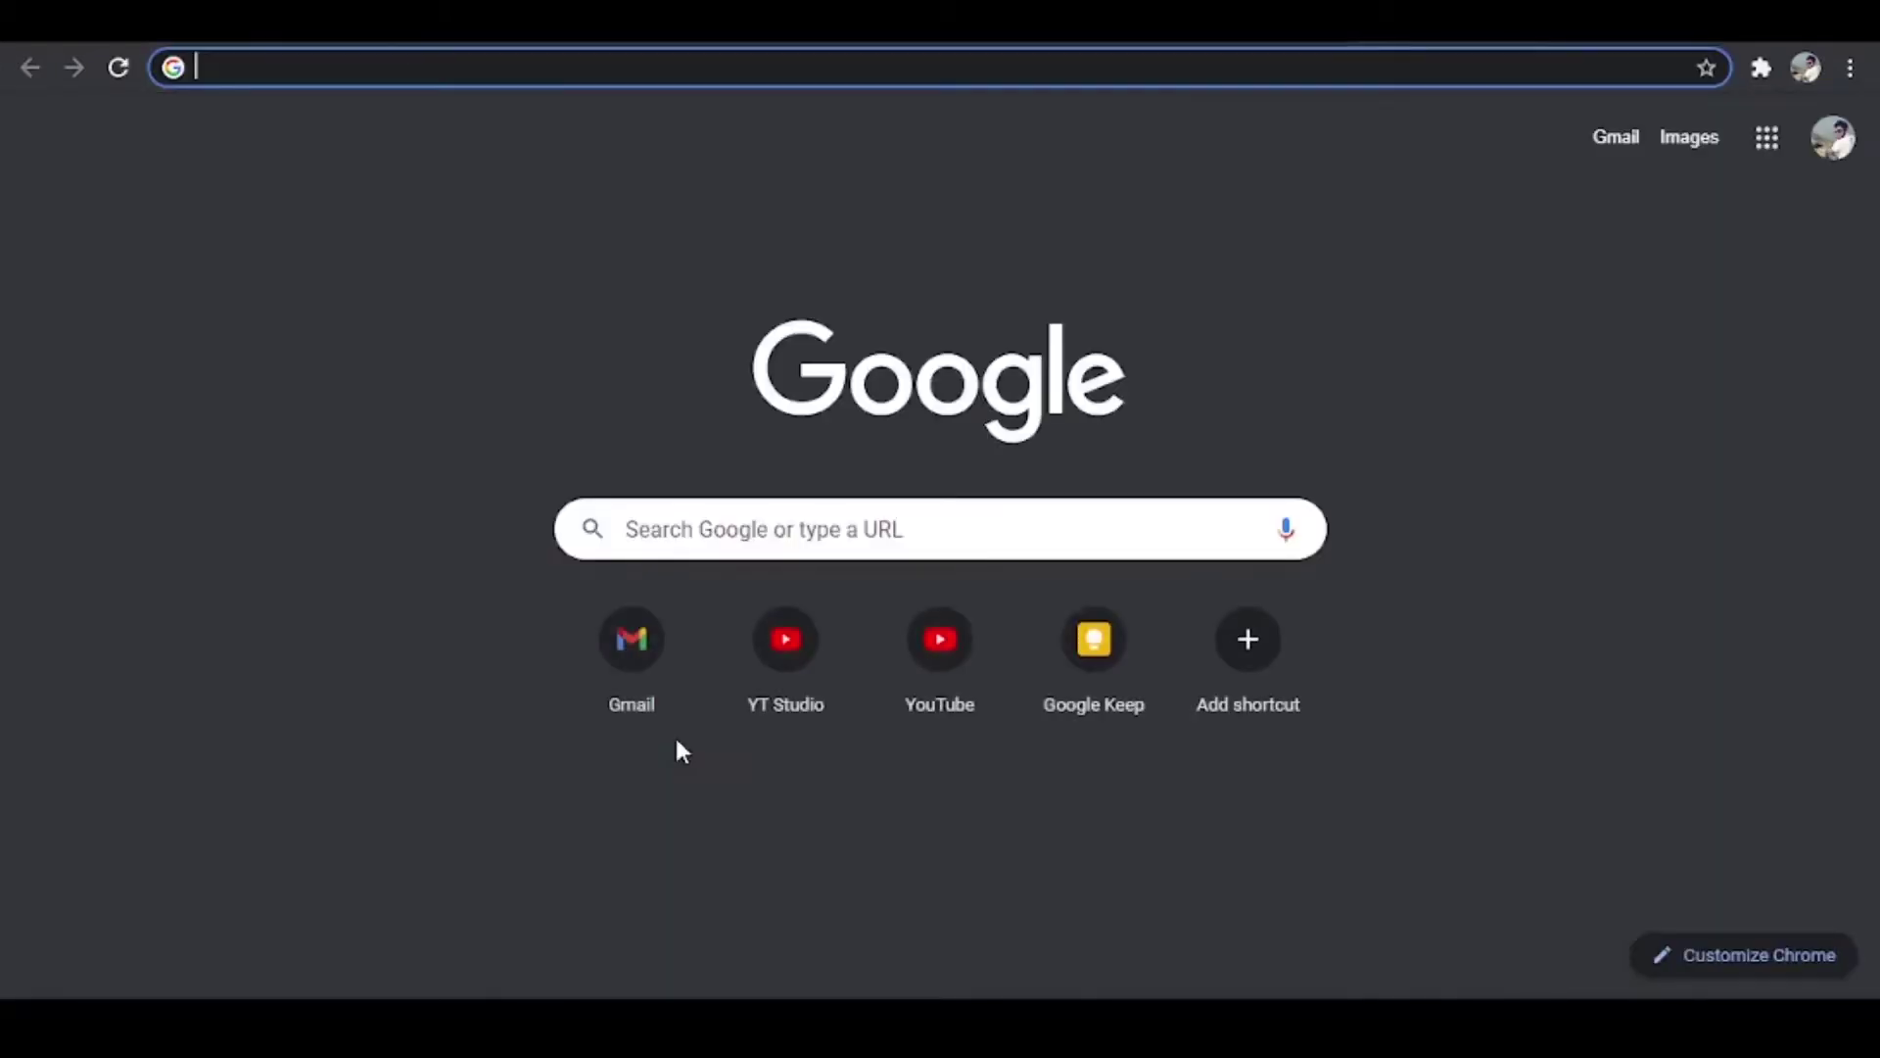
pyautogui.write('mdzaman')
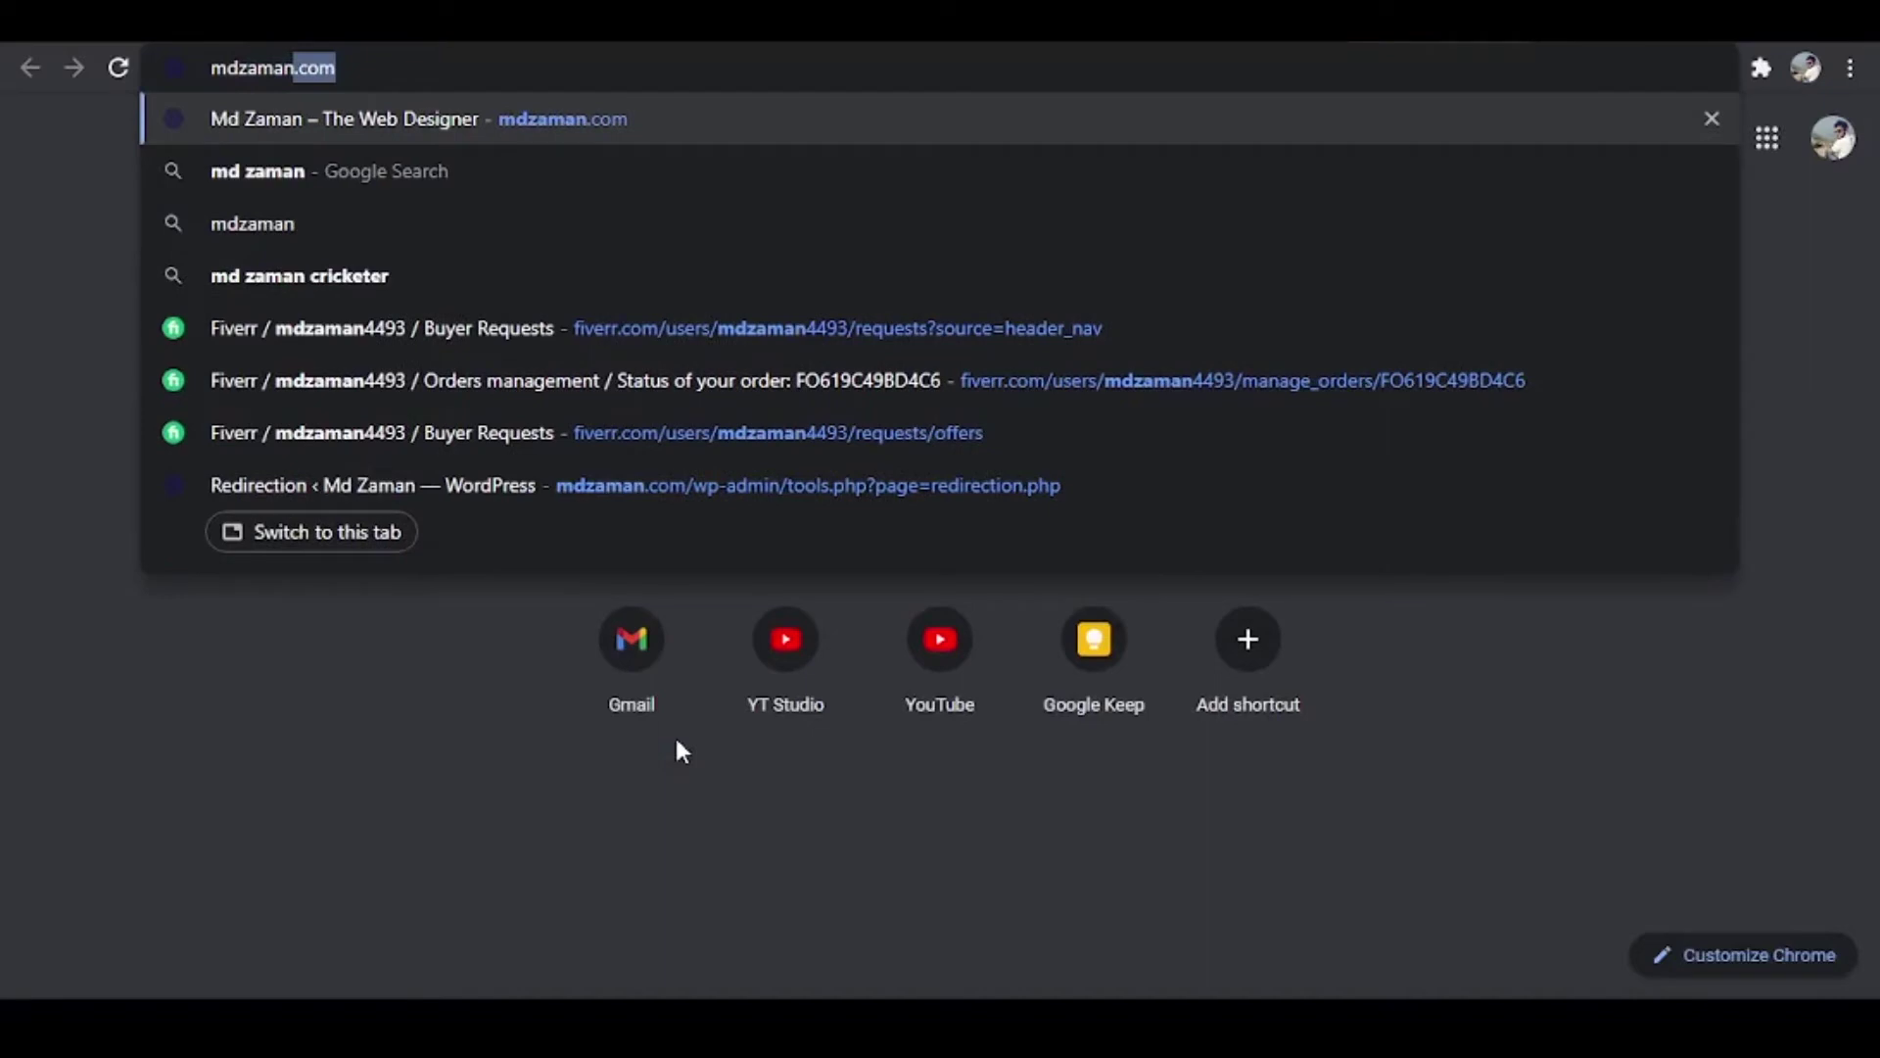
pyautogui.write('.com/')
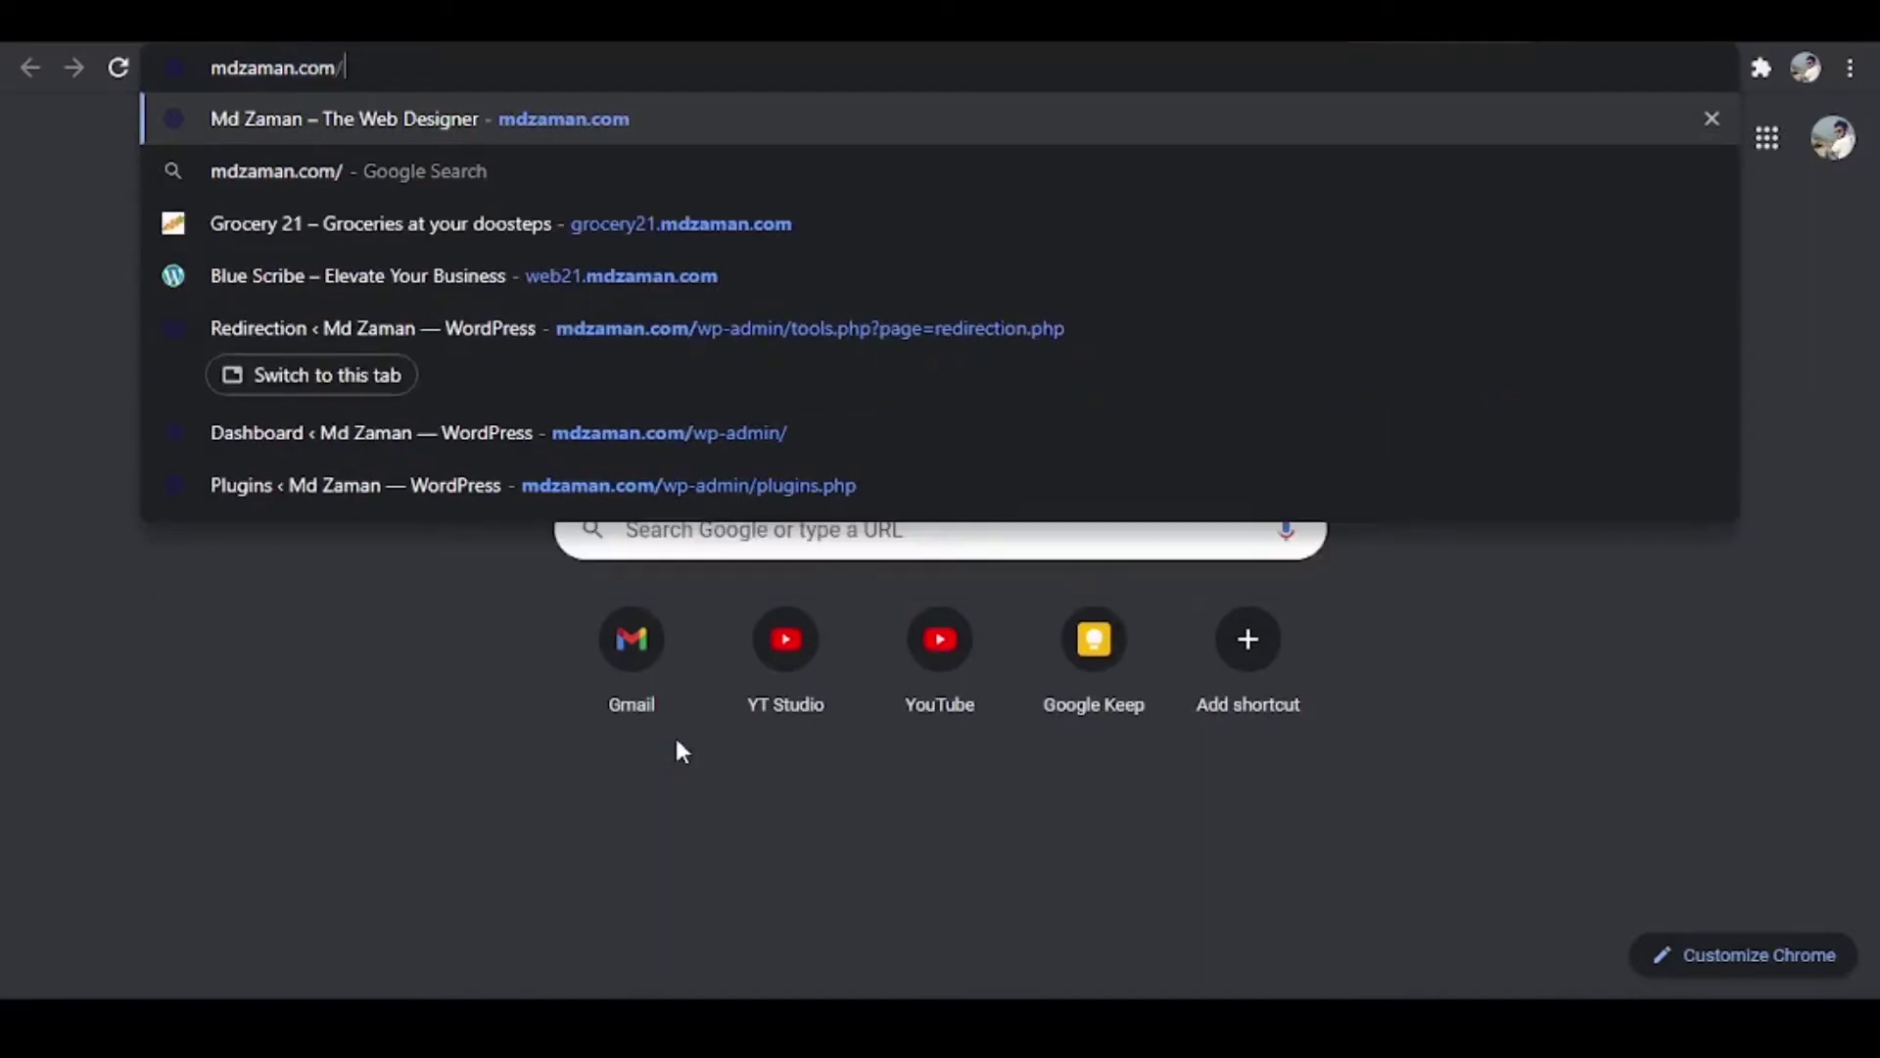
pyautogui.write('bh')
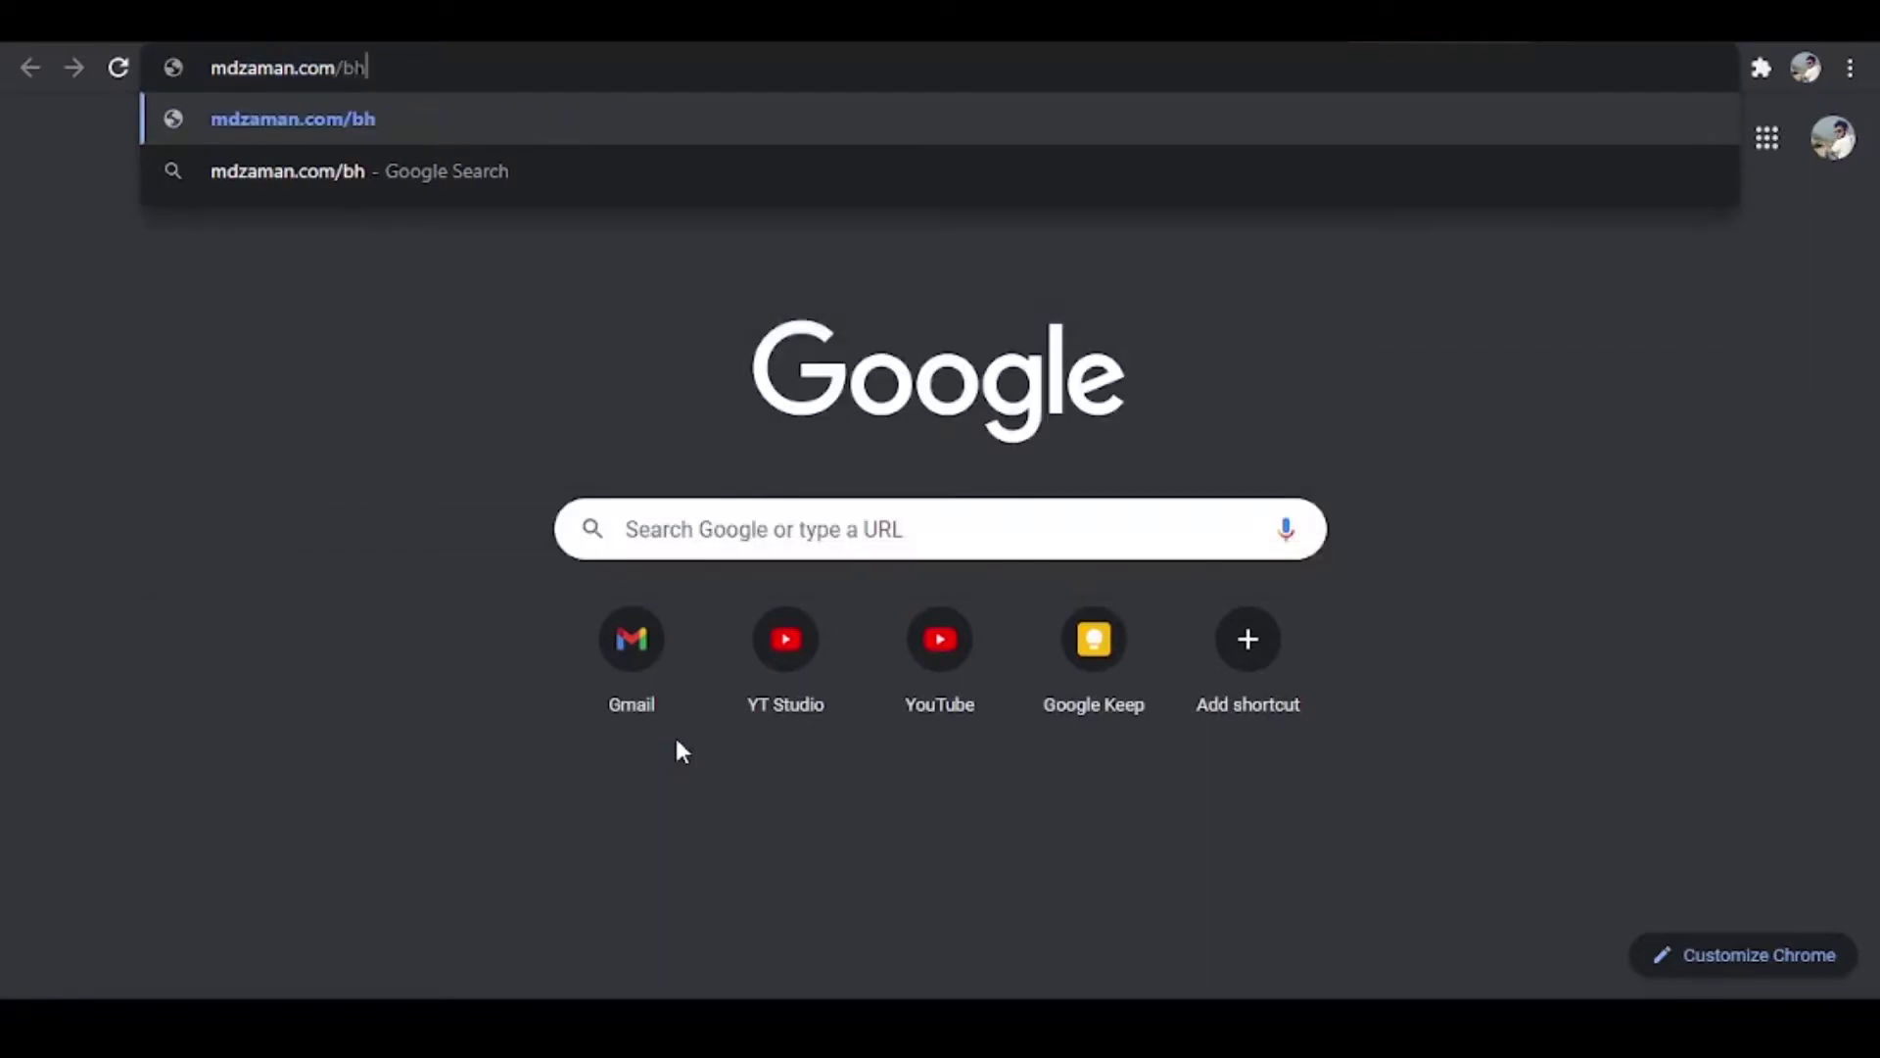
pyautogui.press('Return')
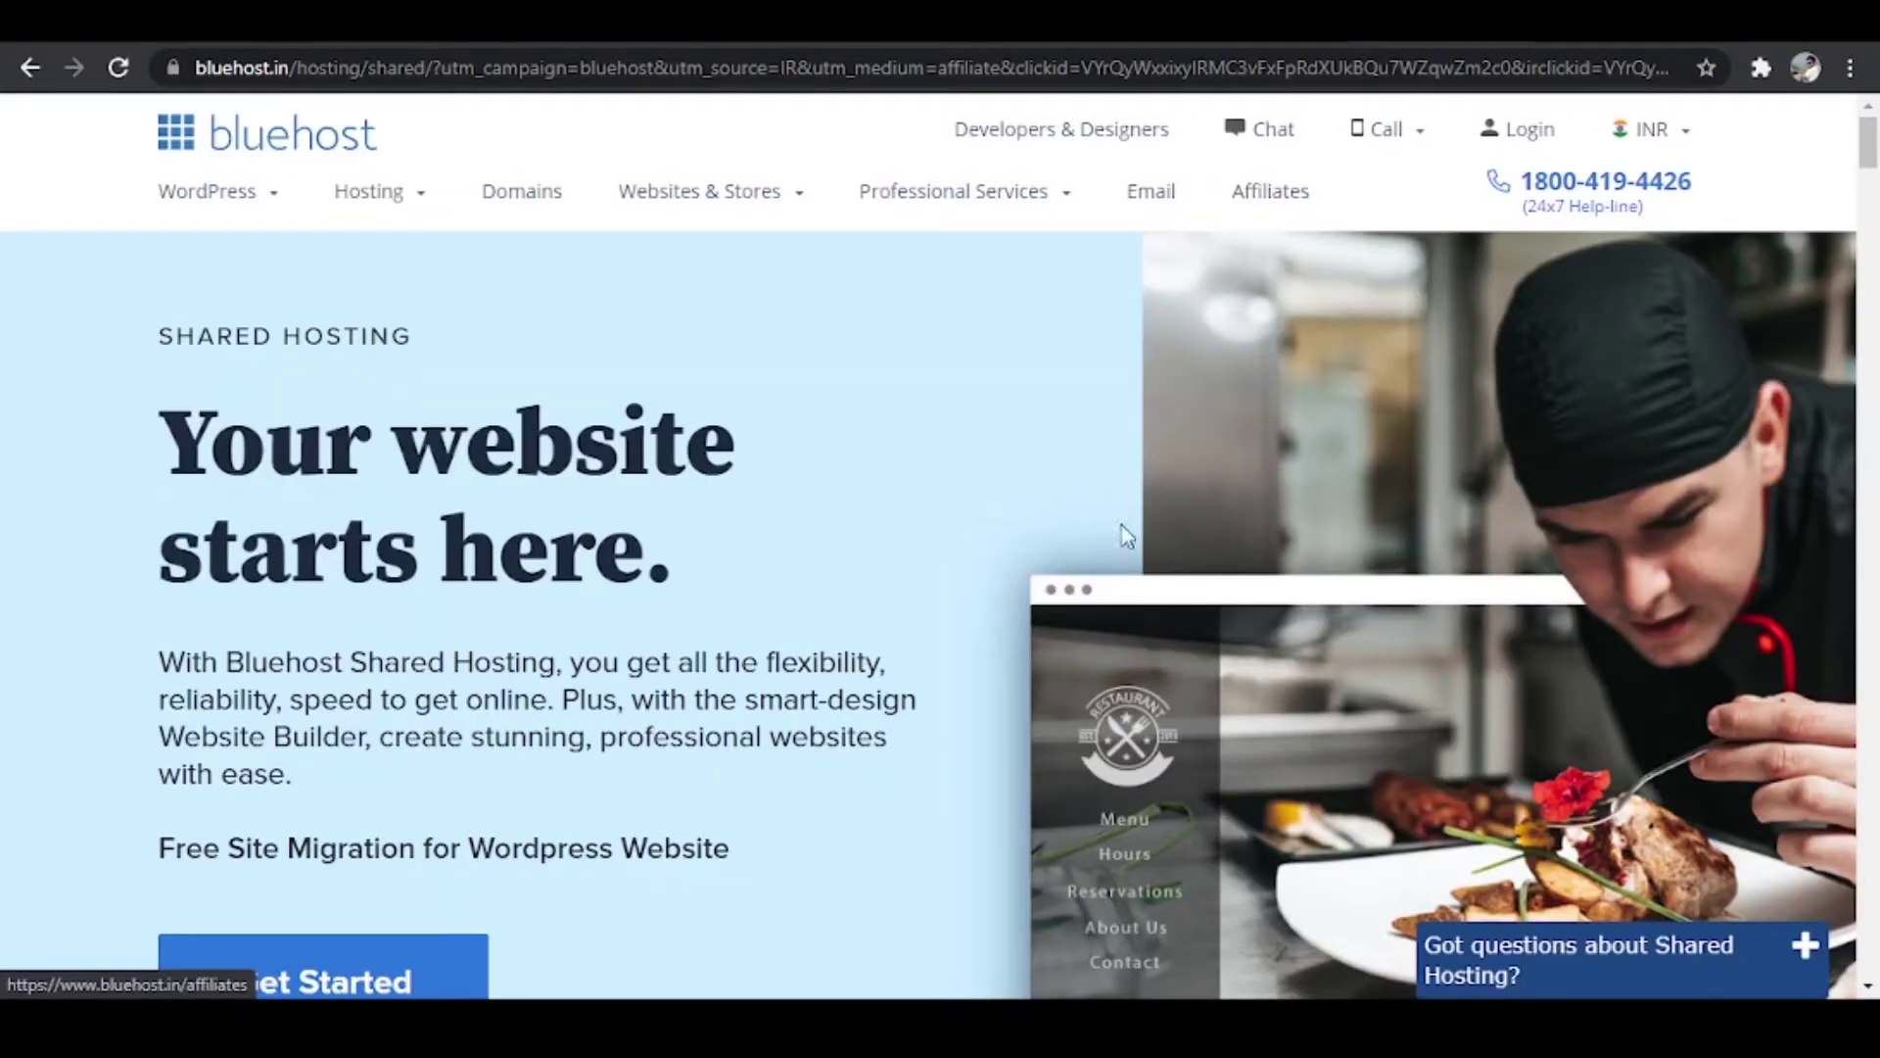
# Step: Scroll to the Basic, Plus, Choice Plus and Pro plan cards and their monthly prices
pyautogui.scroll(-8, 1174, 525)
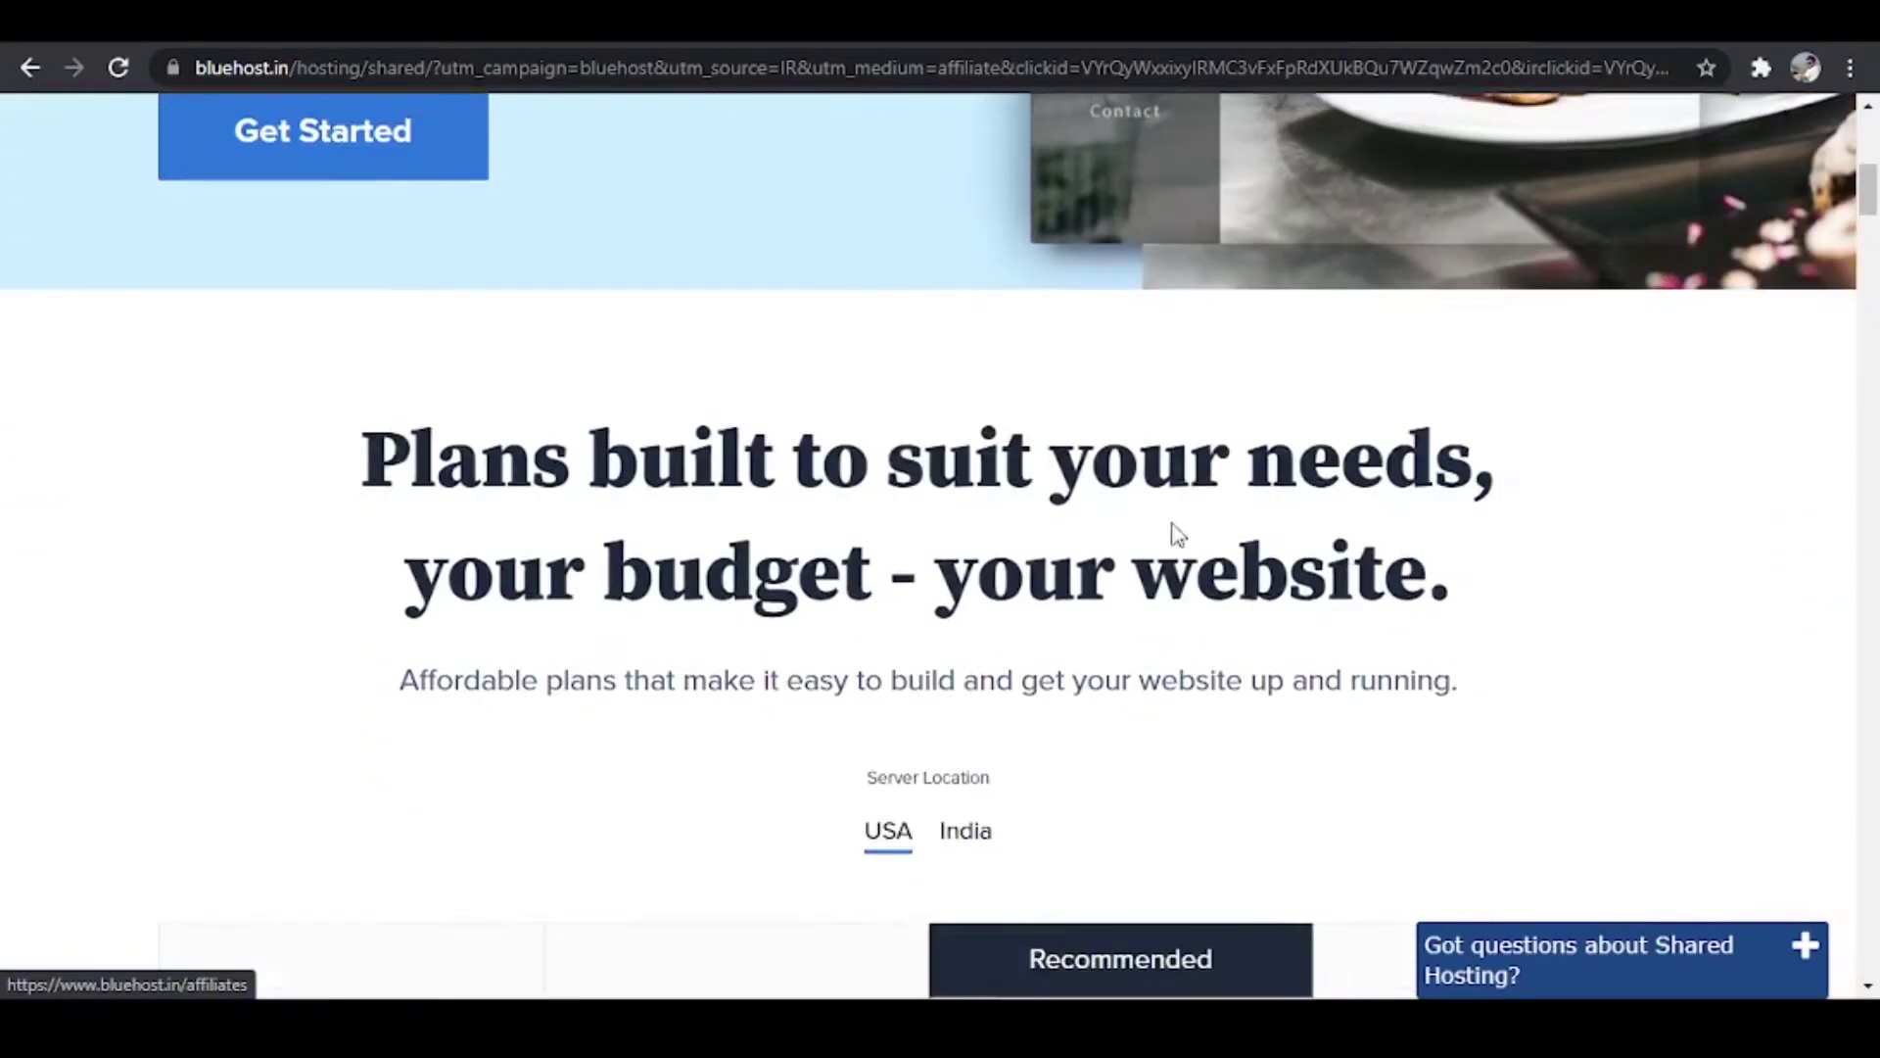
pyautogui.scroll(-4, 1173, 521)
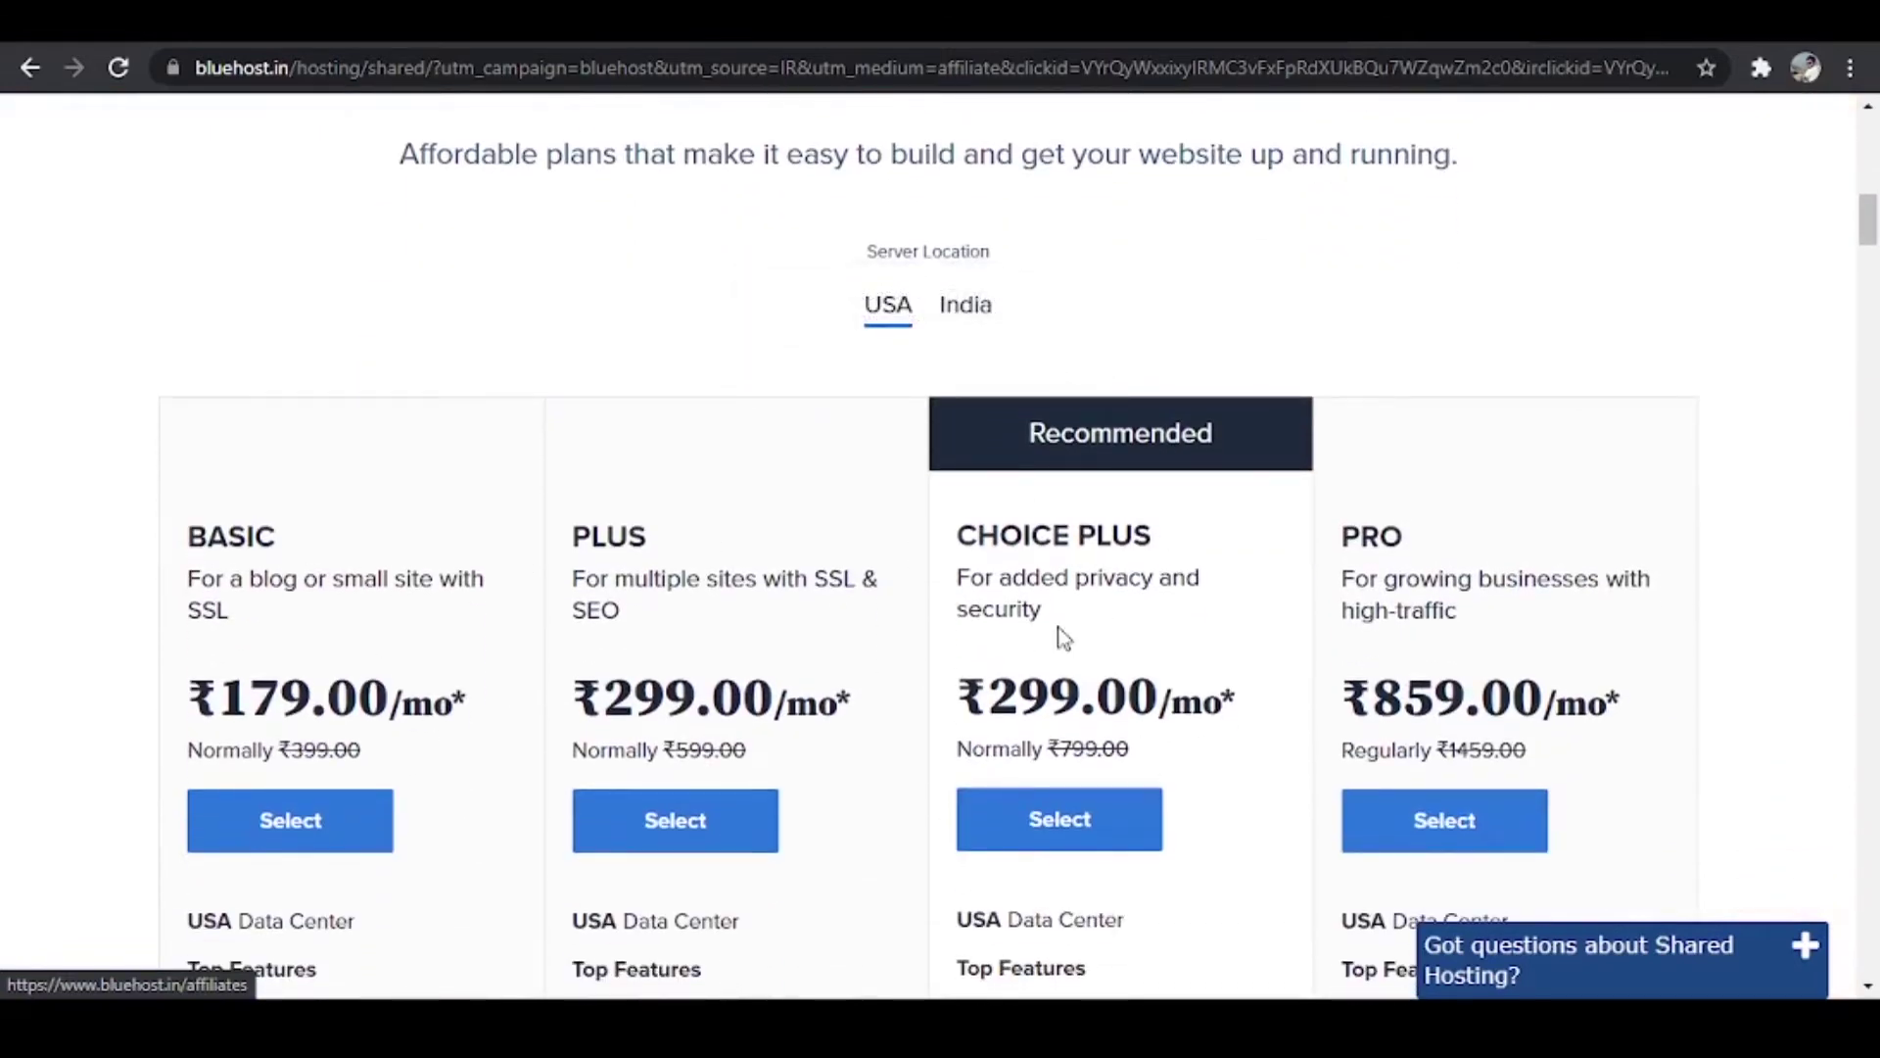
pyautogui.scroll(1, 1145, 344)
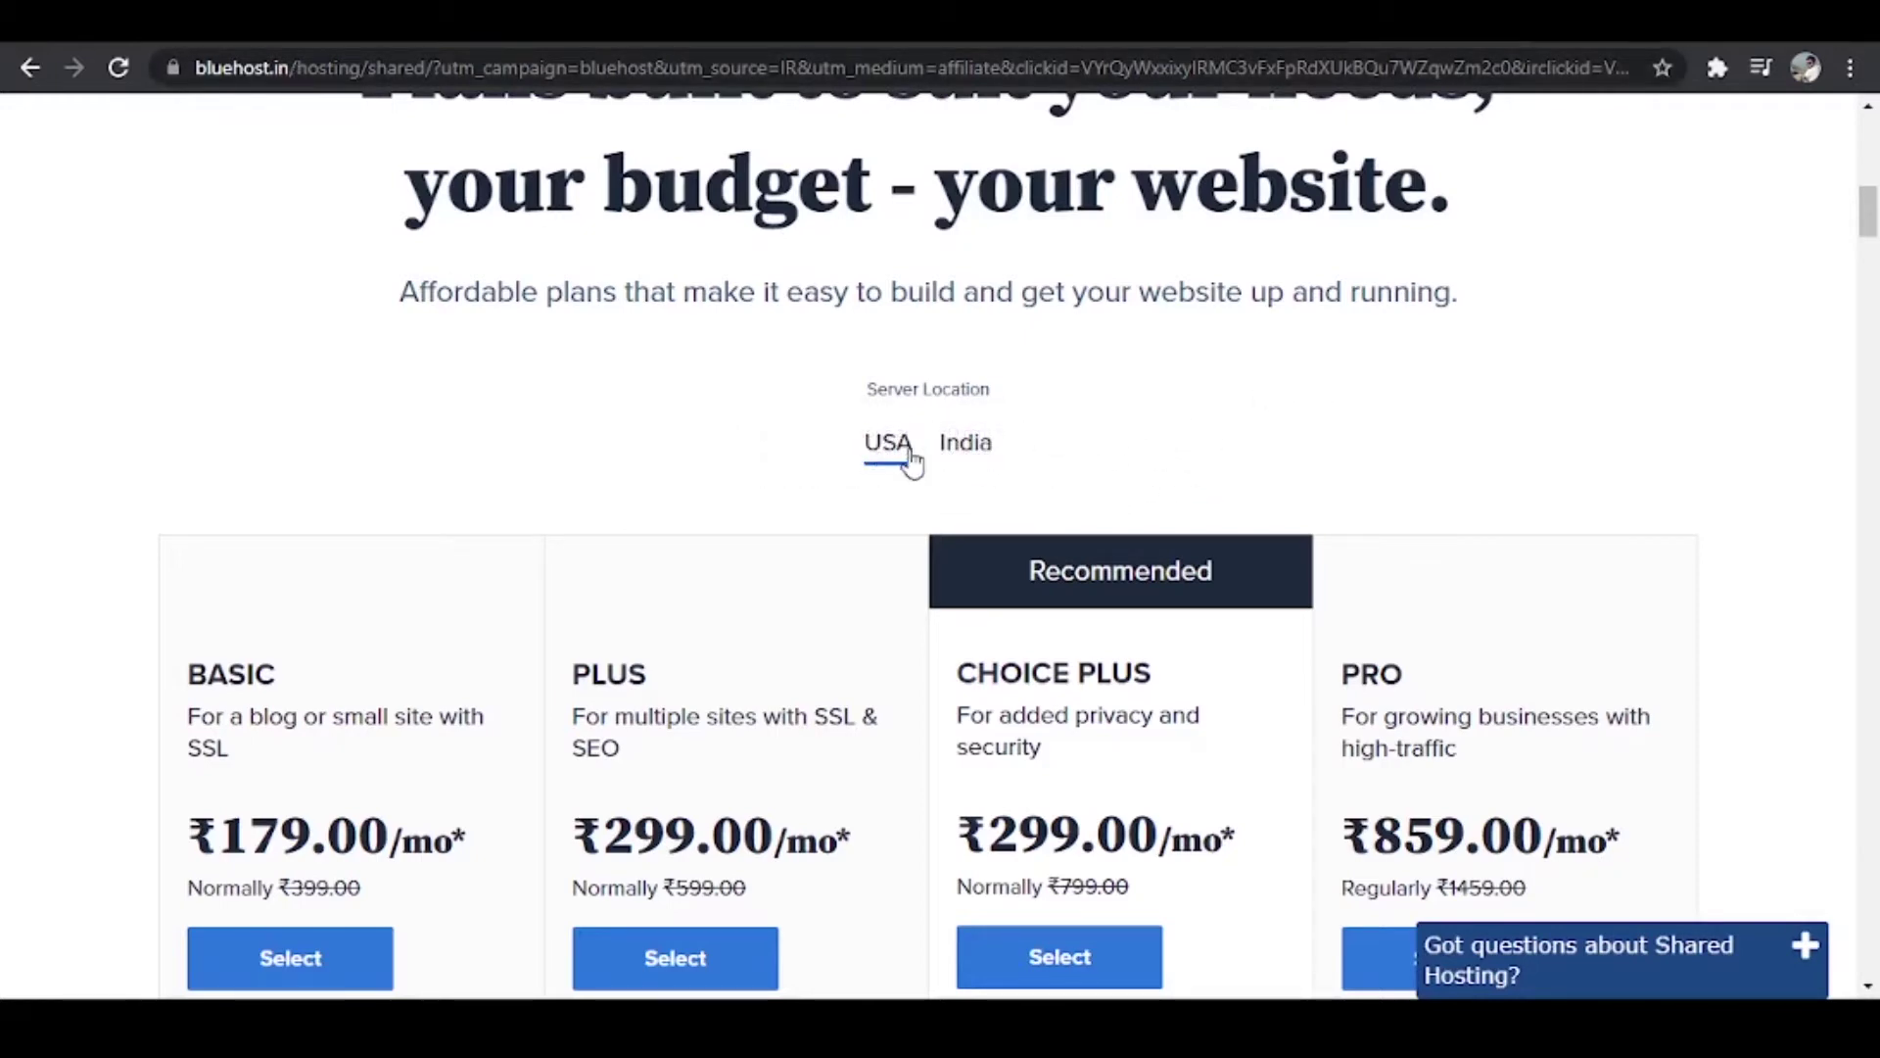
pyautogui.scroll(-3, 1112, 432)
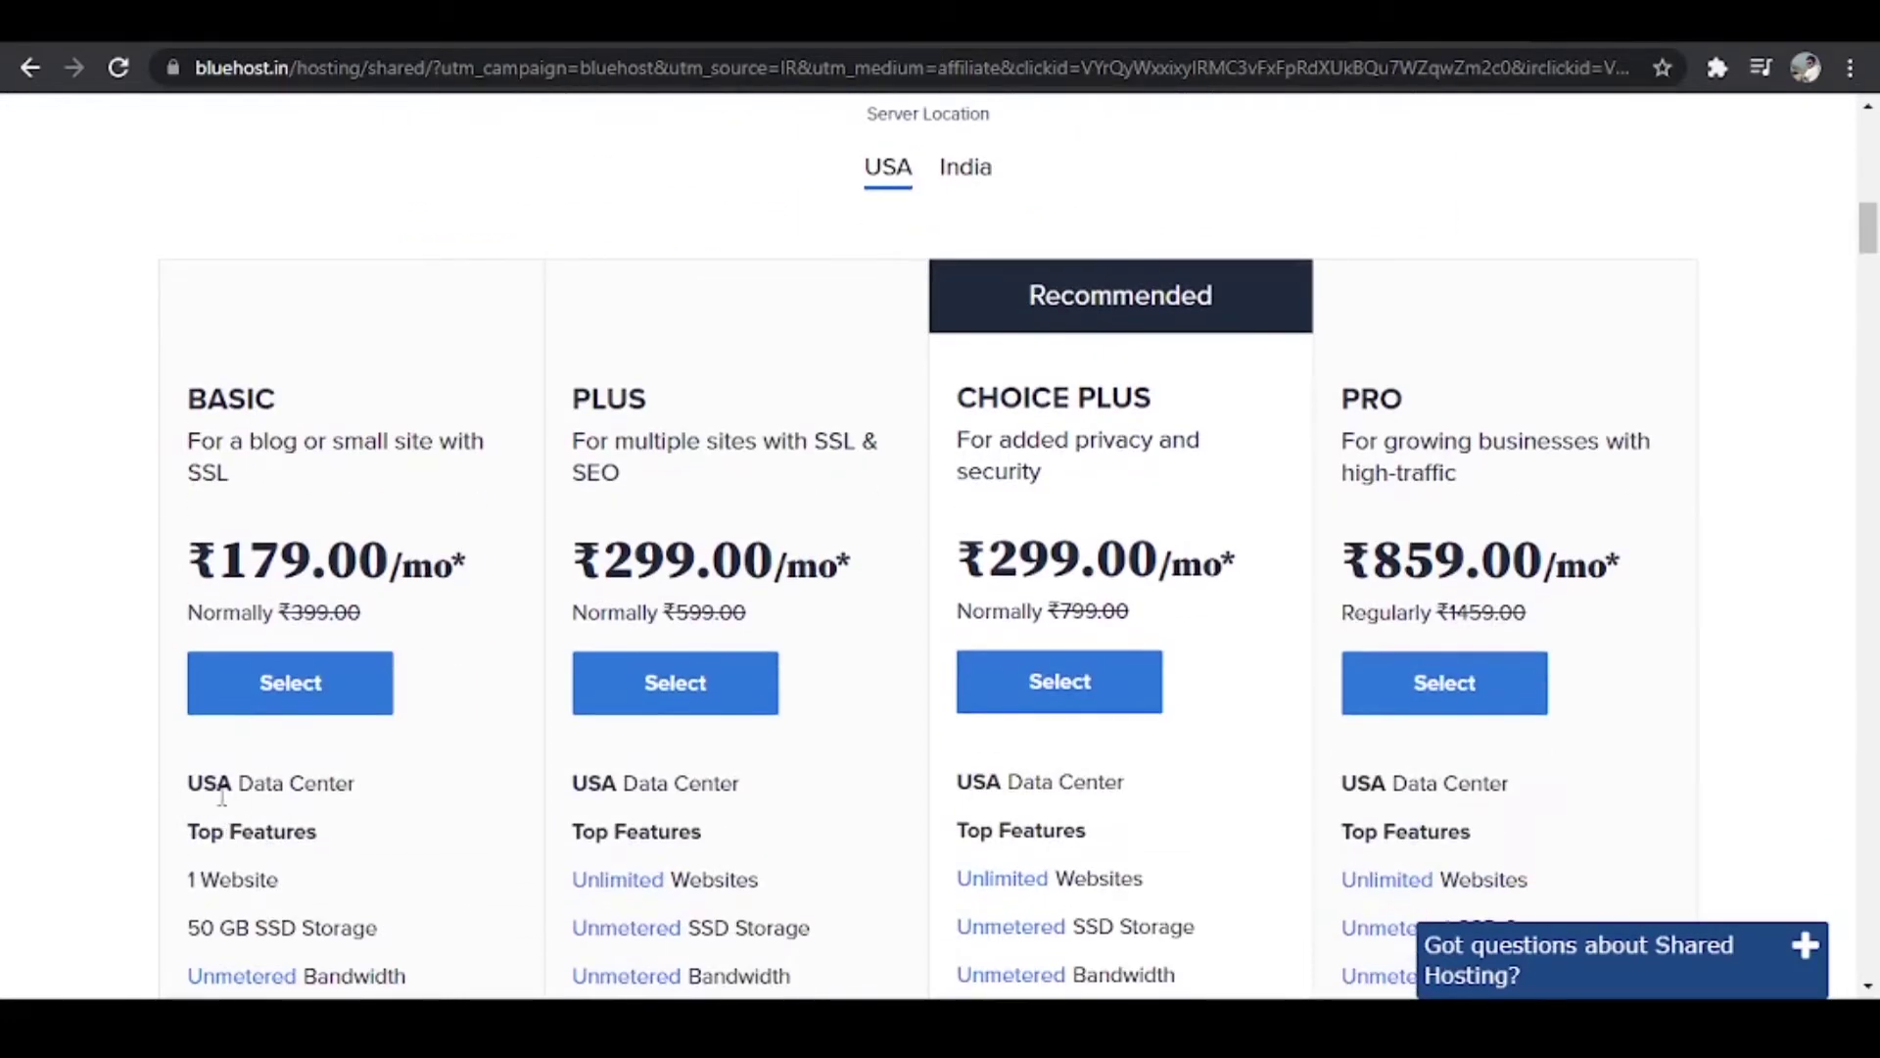
# Step: Set the server location to India and review the plans' India Data Center features
pyautogui.click(969, 191)
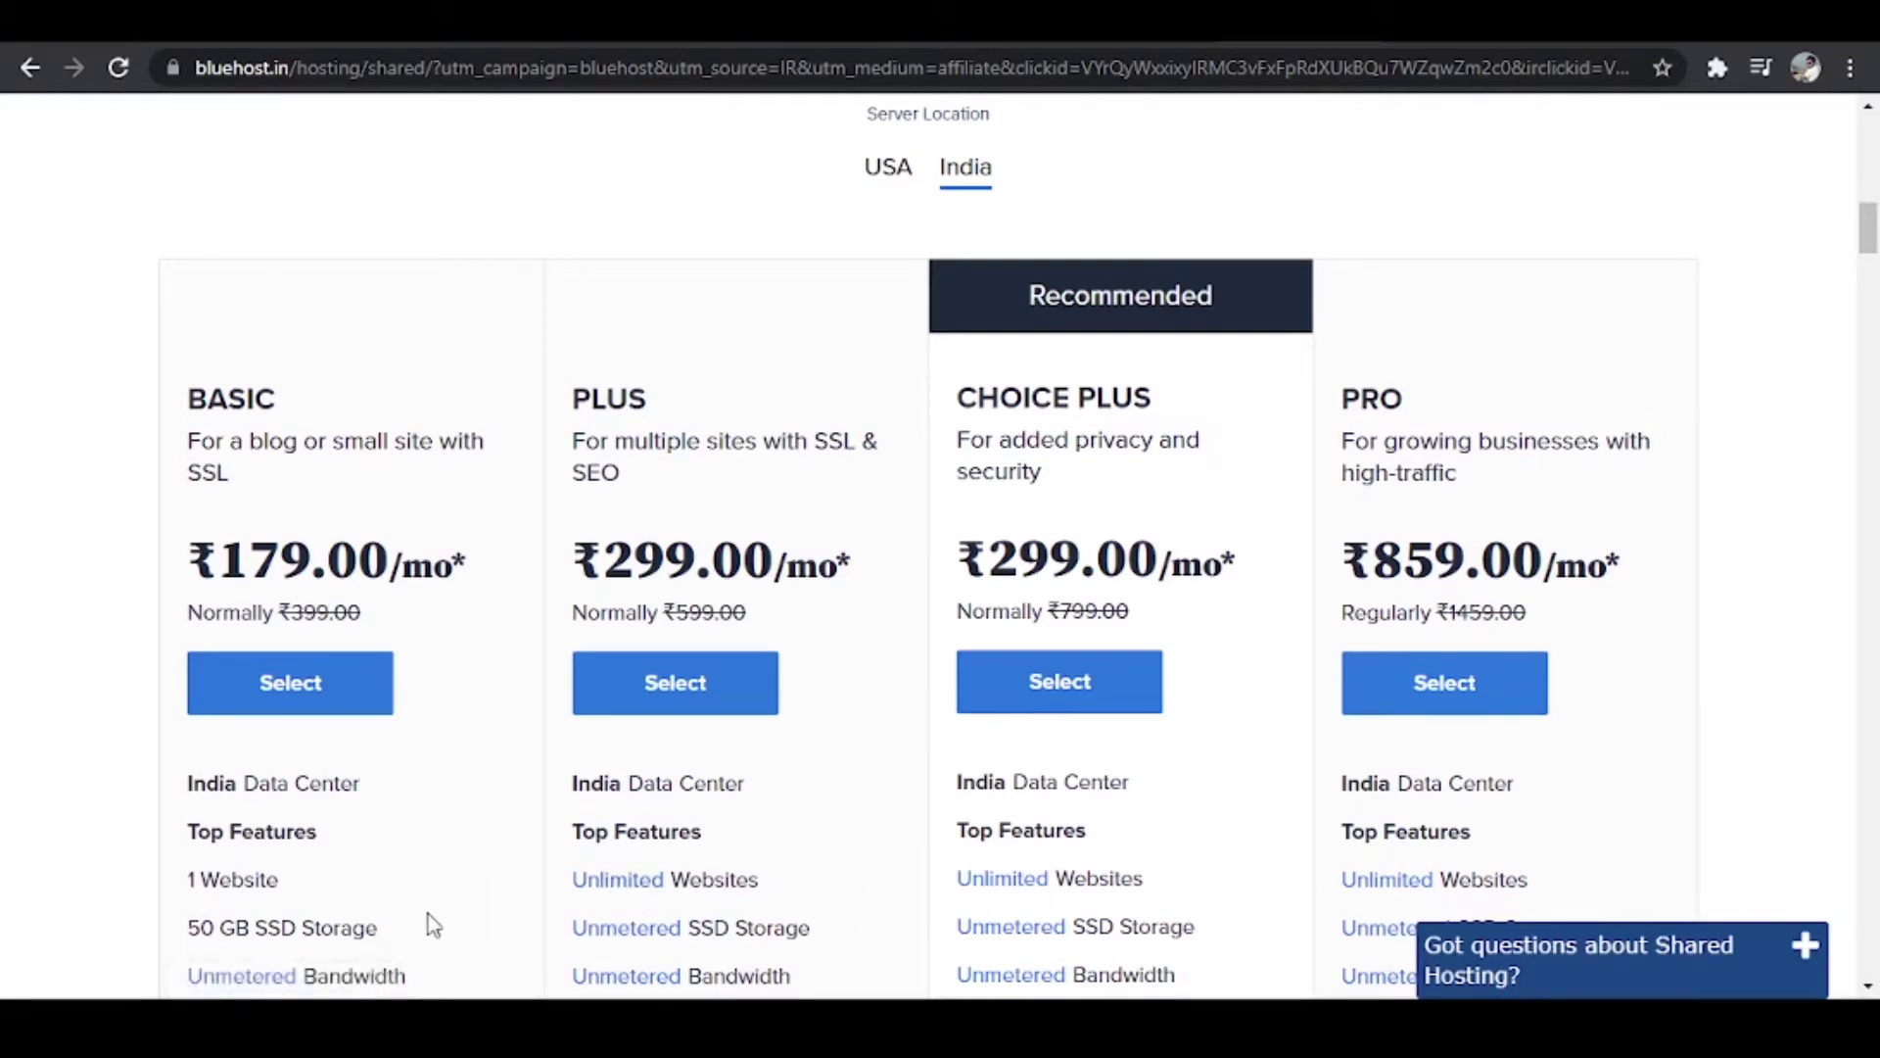
pyautogui.scroll(-3, 435, 923)
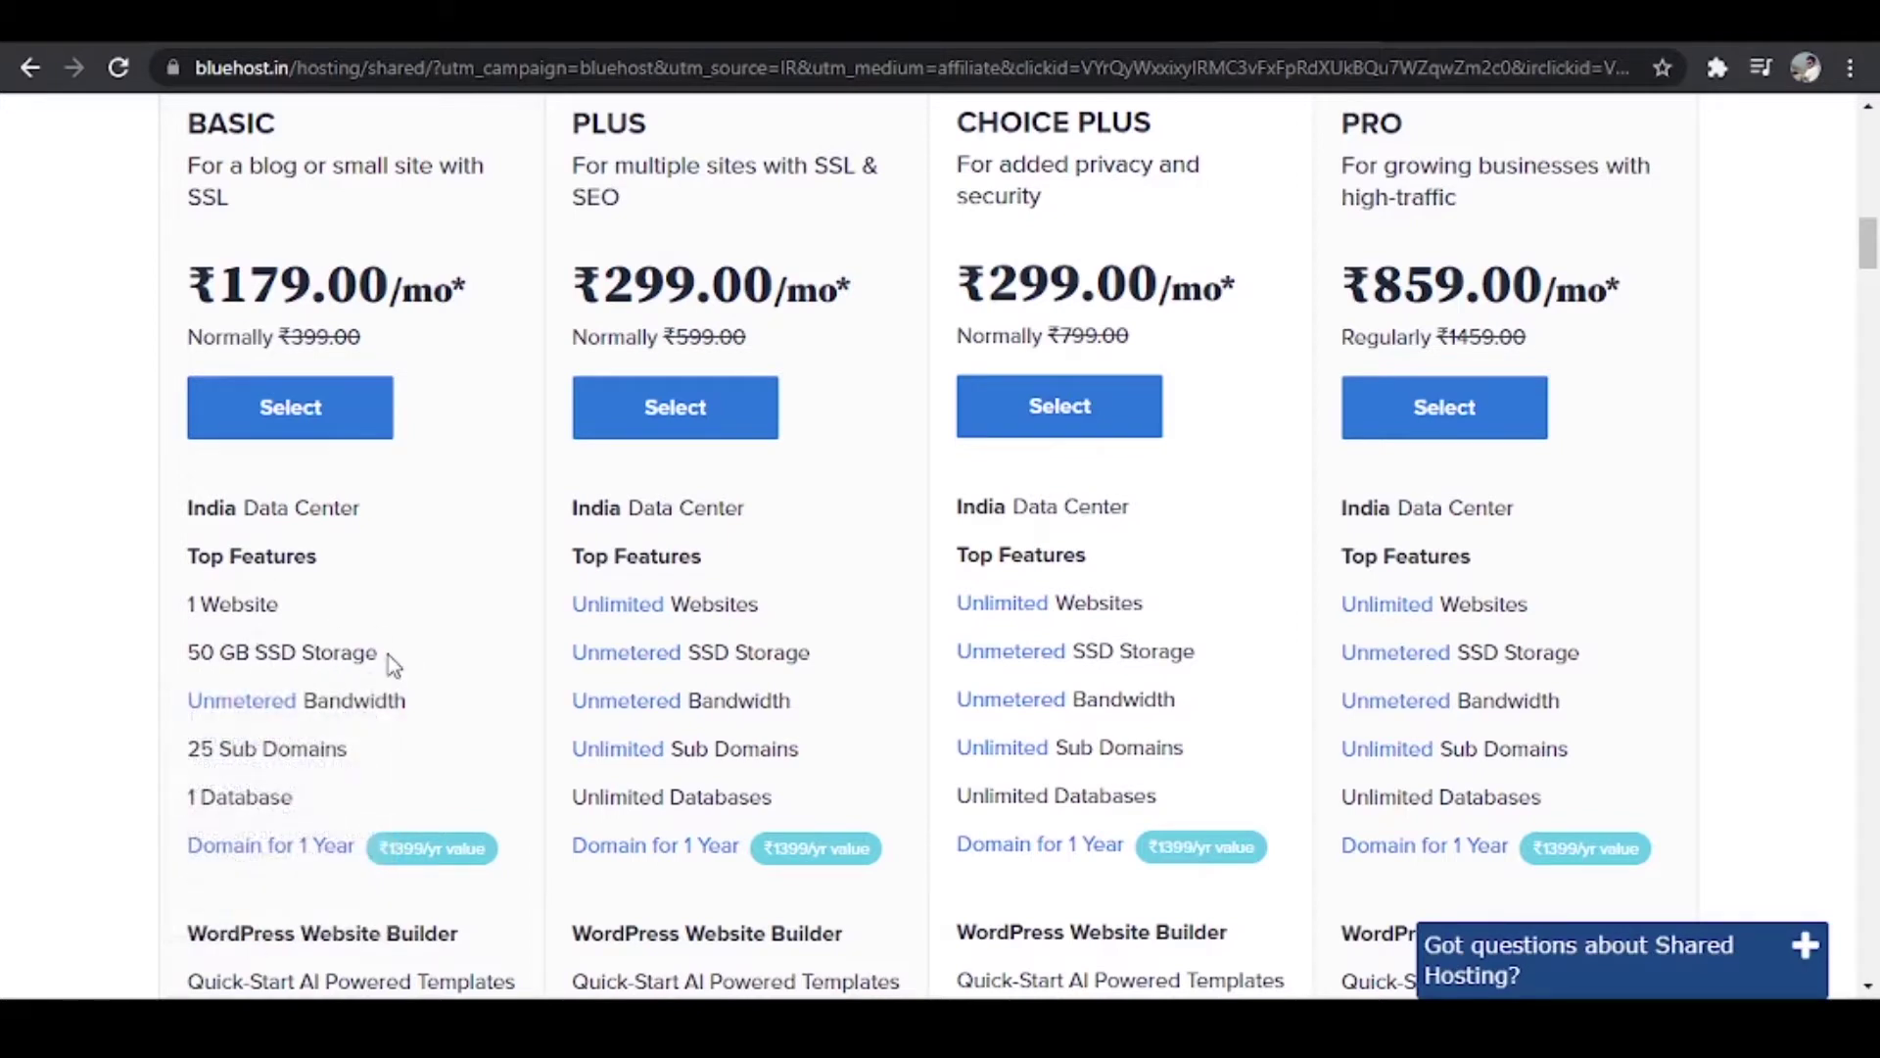
pyautogui.moveTo(310, 656)
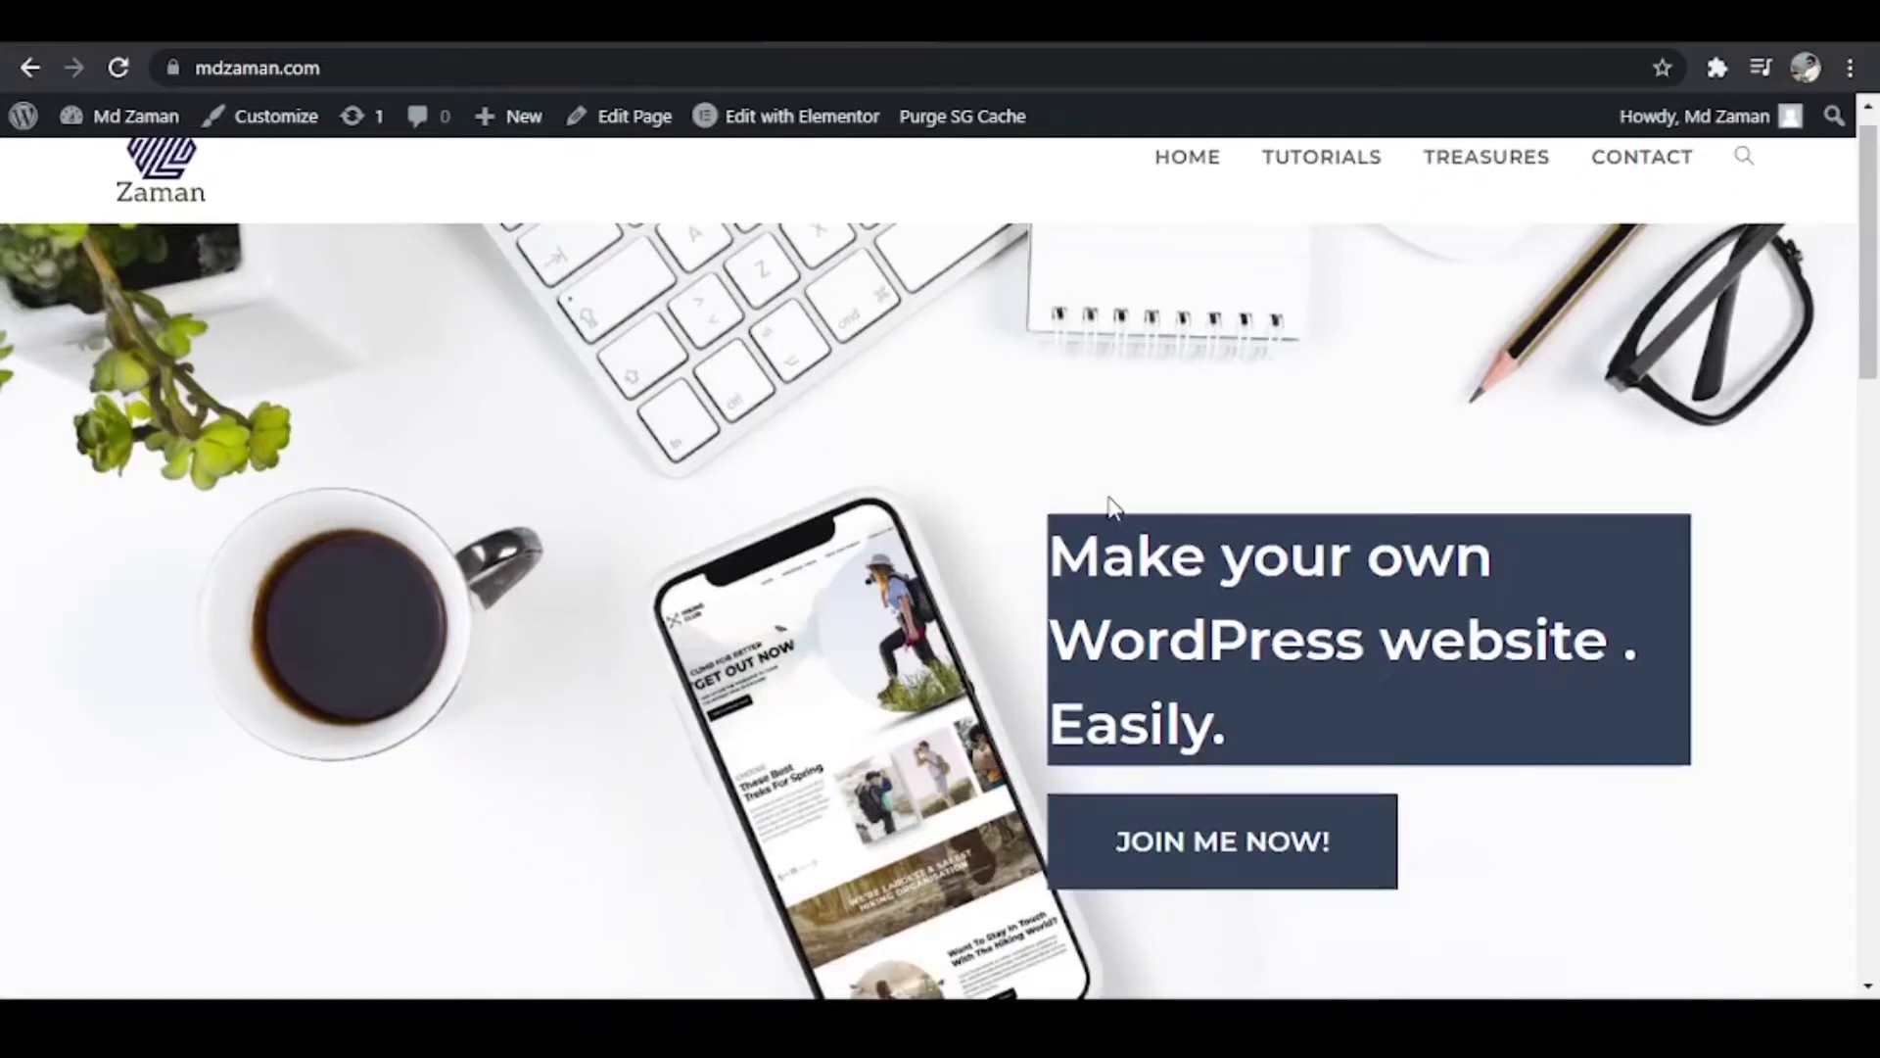
# Step: Open the mdzaman.com Tutorials page
pyautogui.scroll(-10, 1112, 494)
pyautogui.scroll(1, 1302, 529)
pyautogui.scroll(-13, 1303, 534)
pyautogui.scroll(20, 1300, 529)
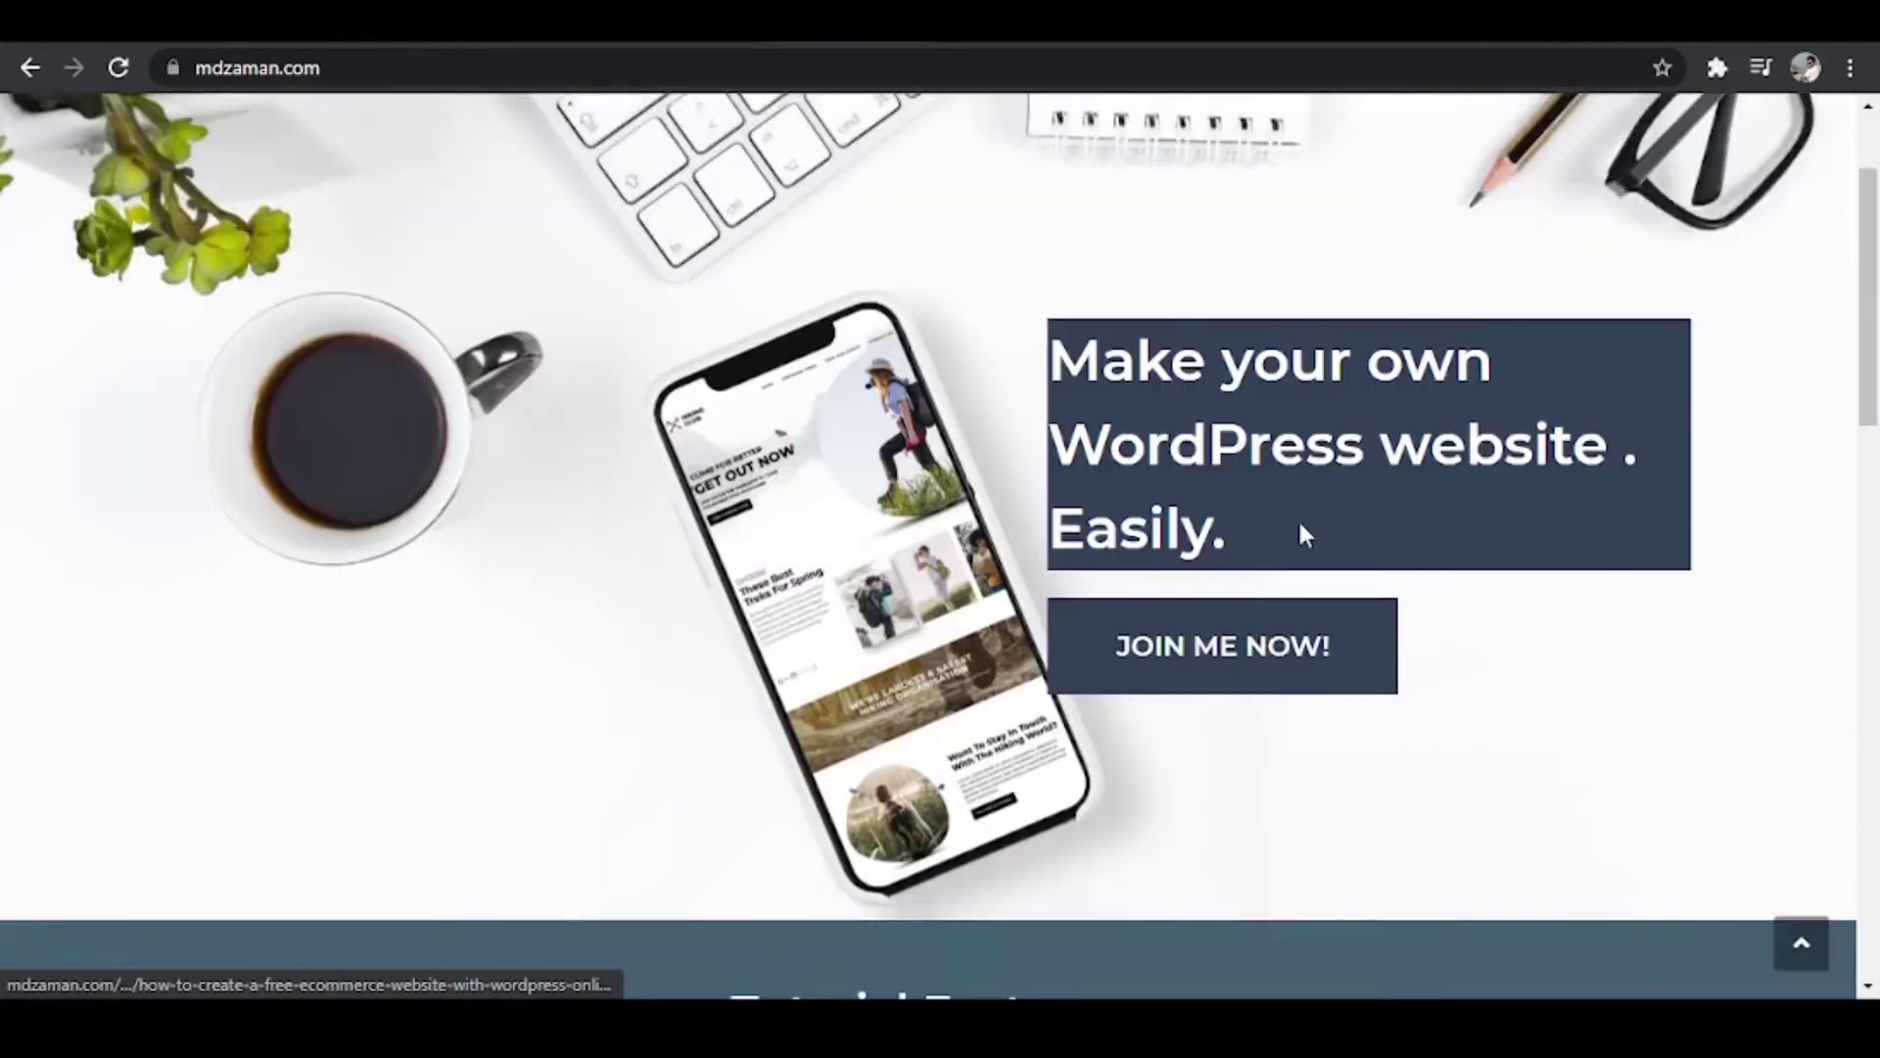
pyautogui.click(1296, 187)
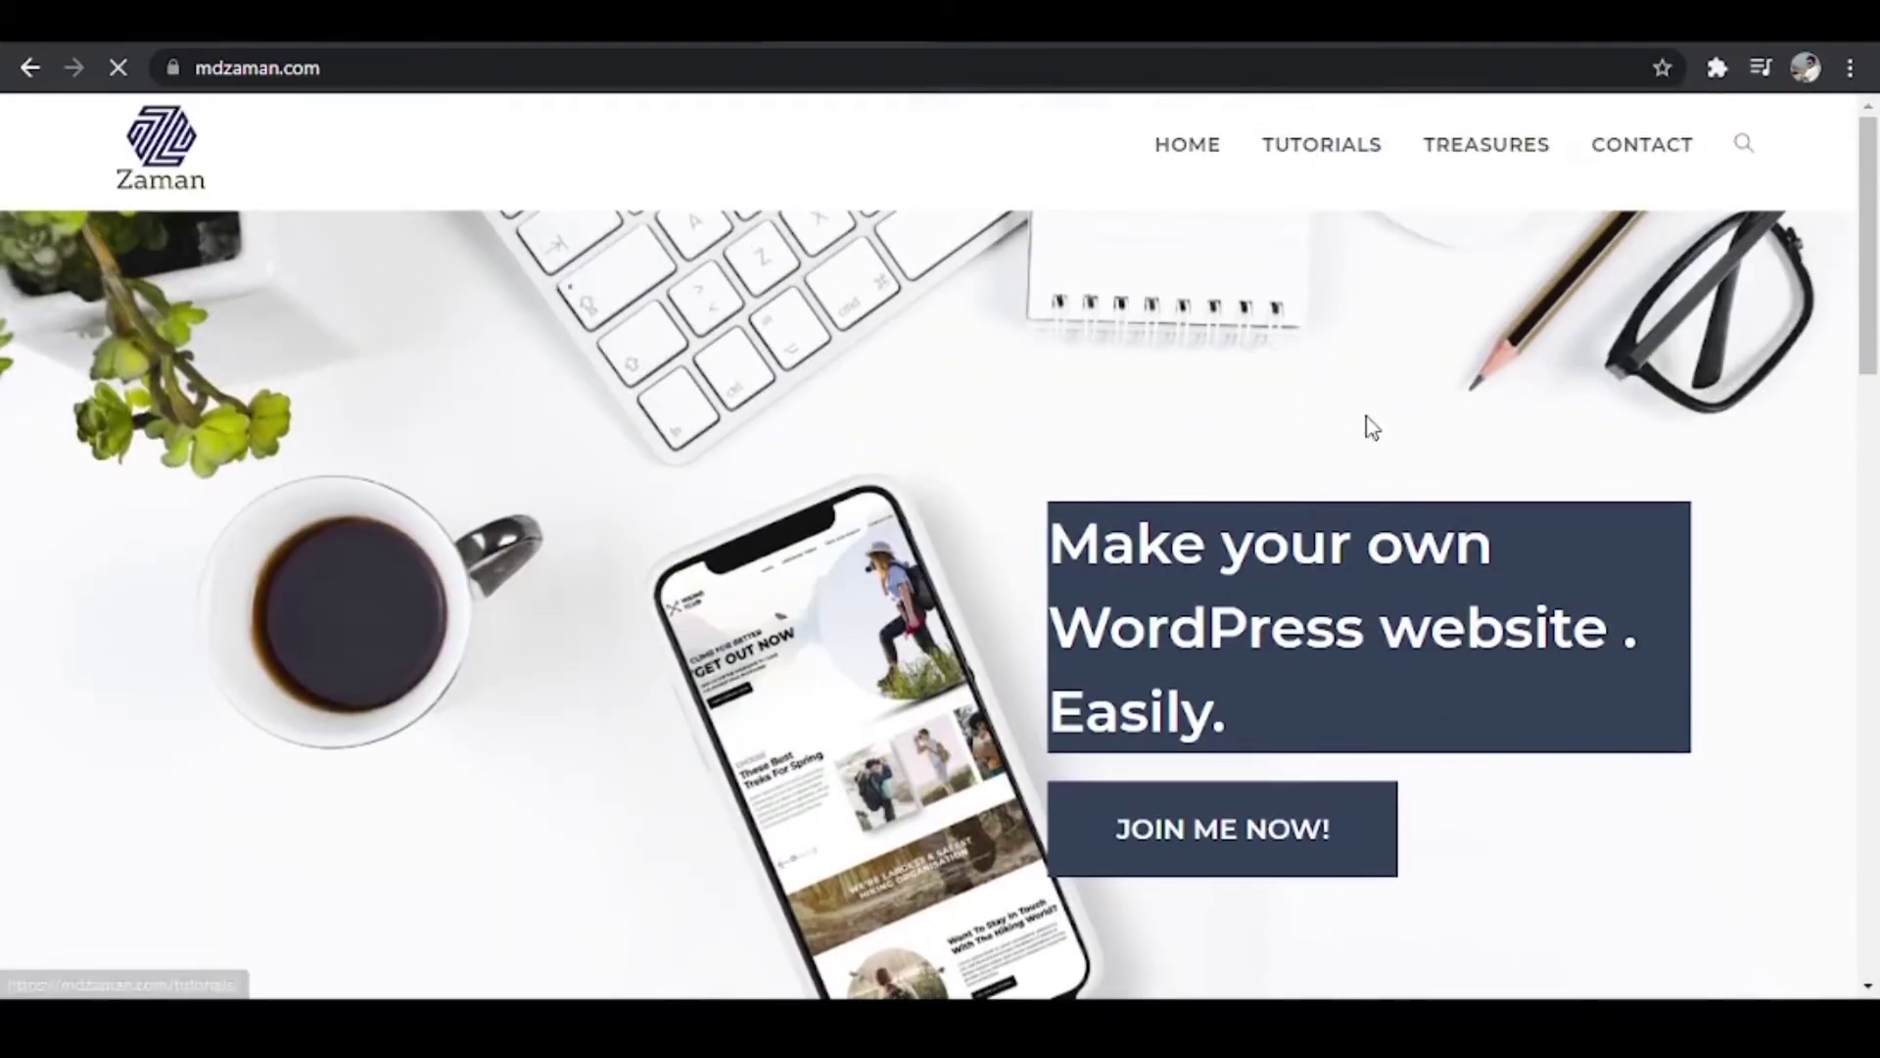
# Step: View the Contact page, then return to the Bluehost pricing tab
pyautogui.scroll(-15, 997, 642)
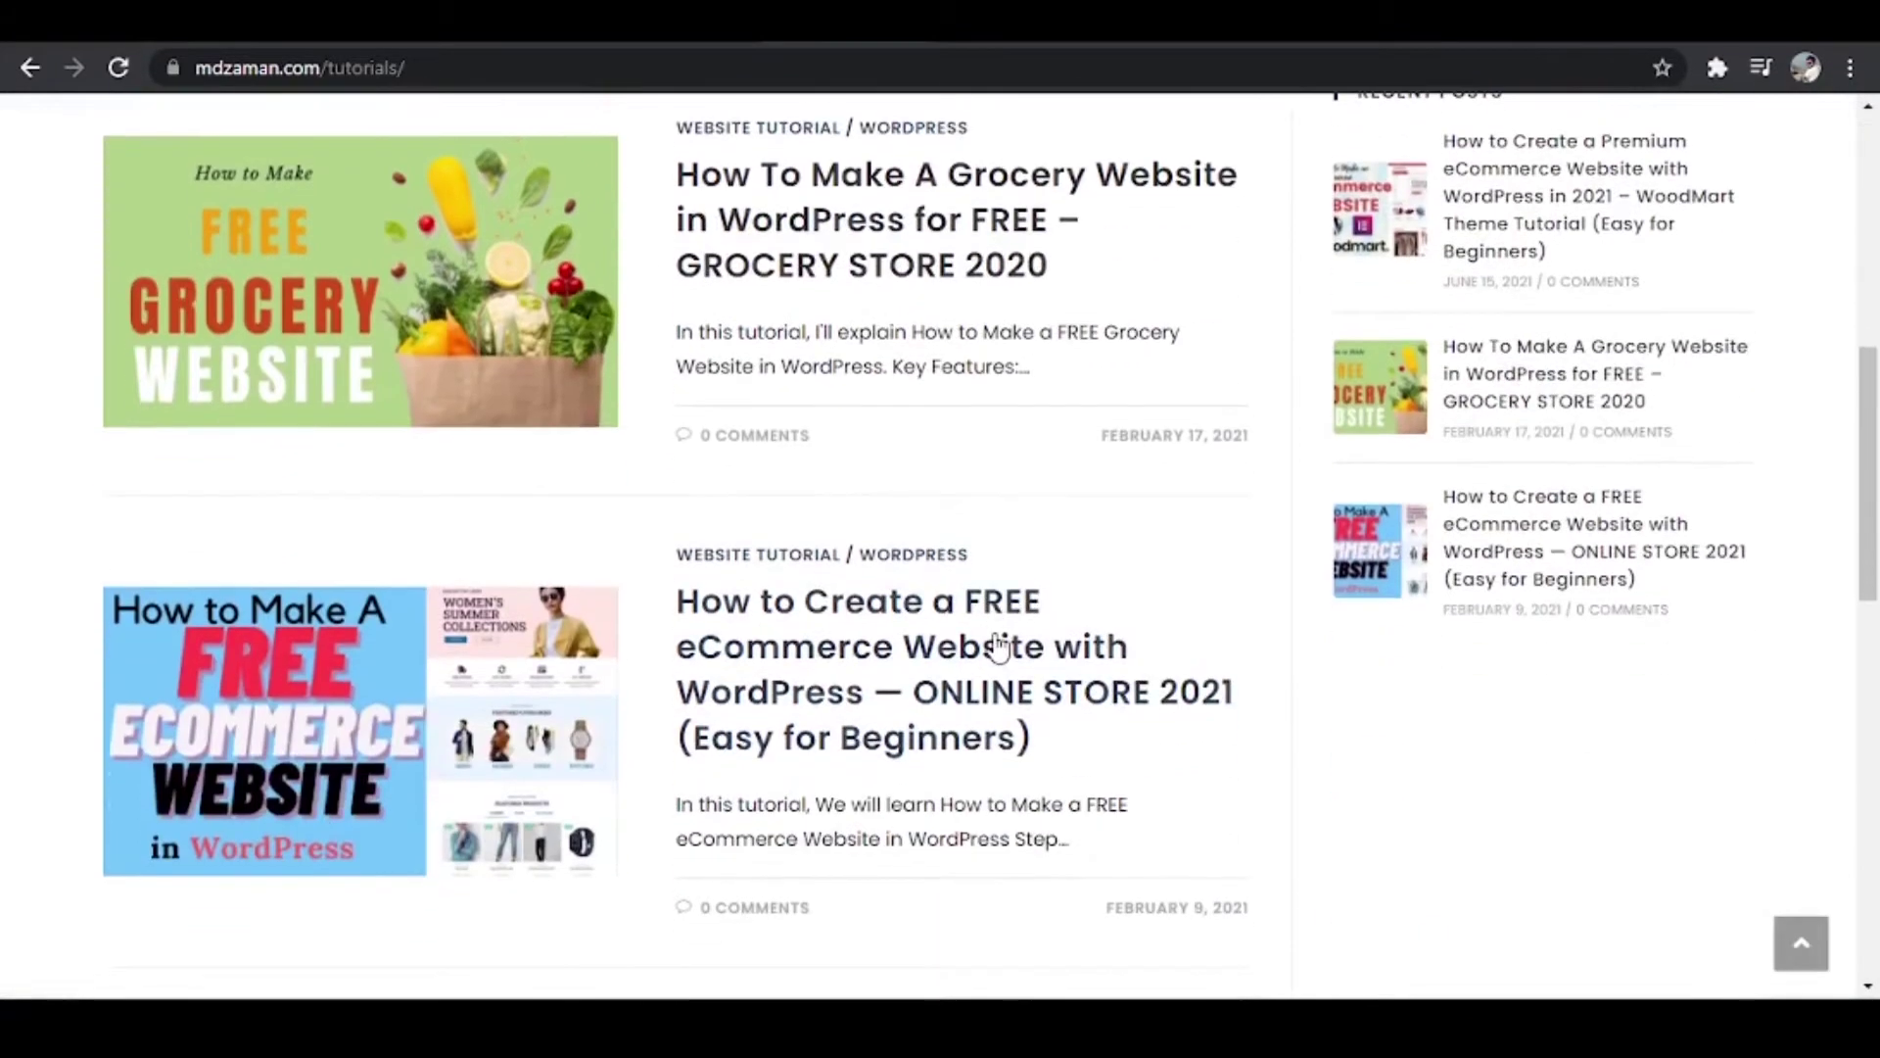
pyautogui.scroll(15, 995, 650)
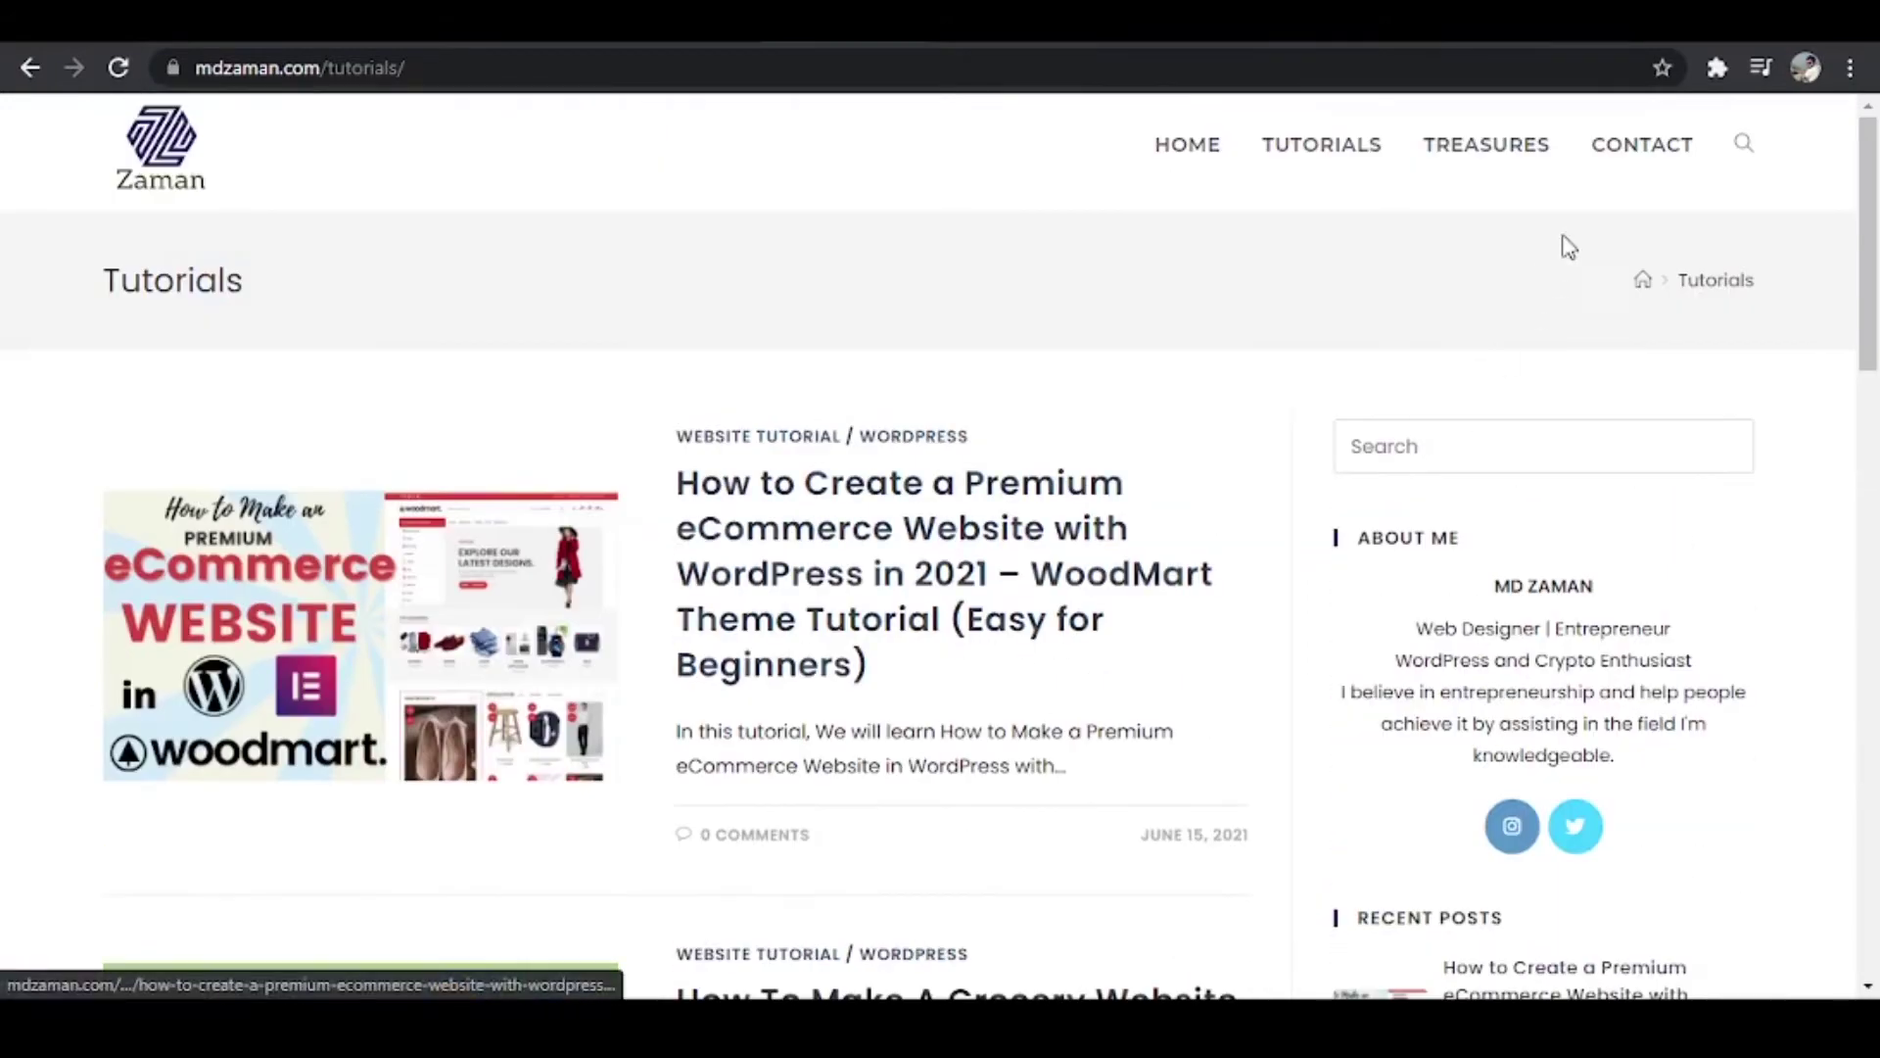
pyautogui.click(1618, 157)
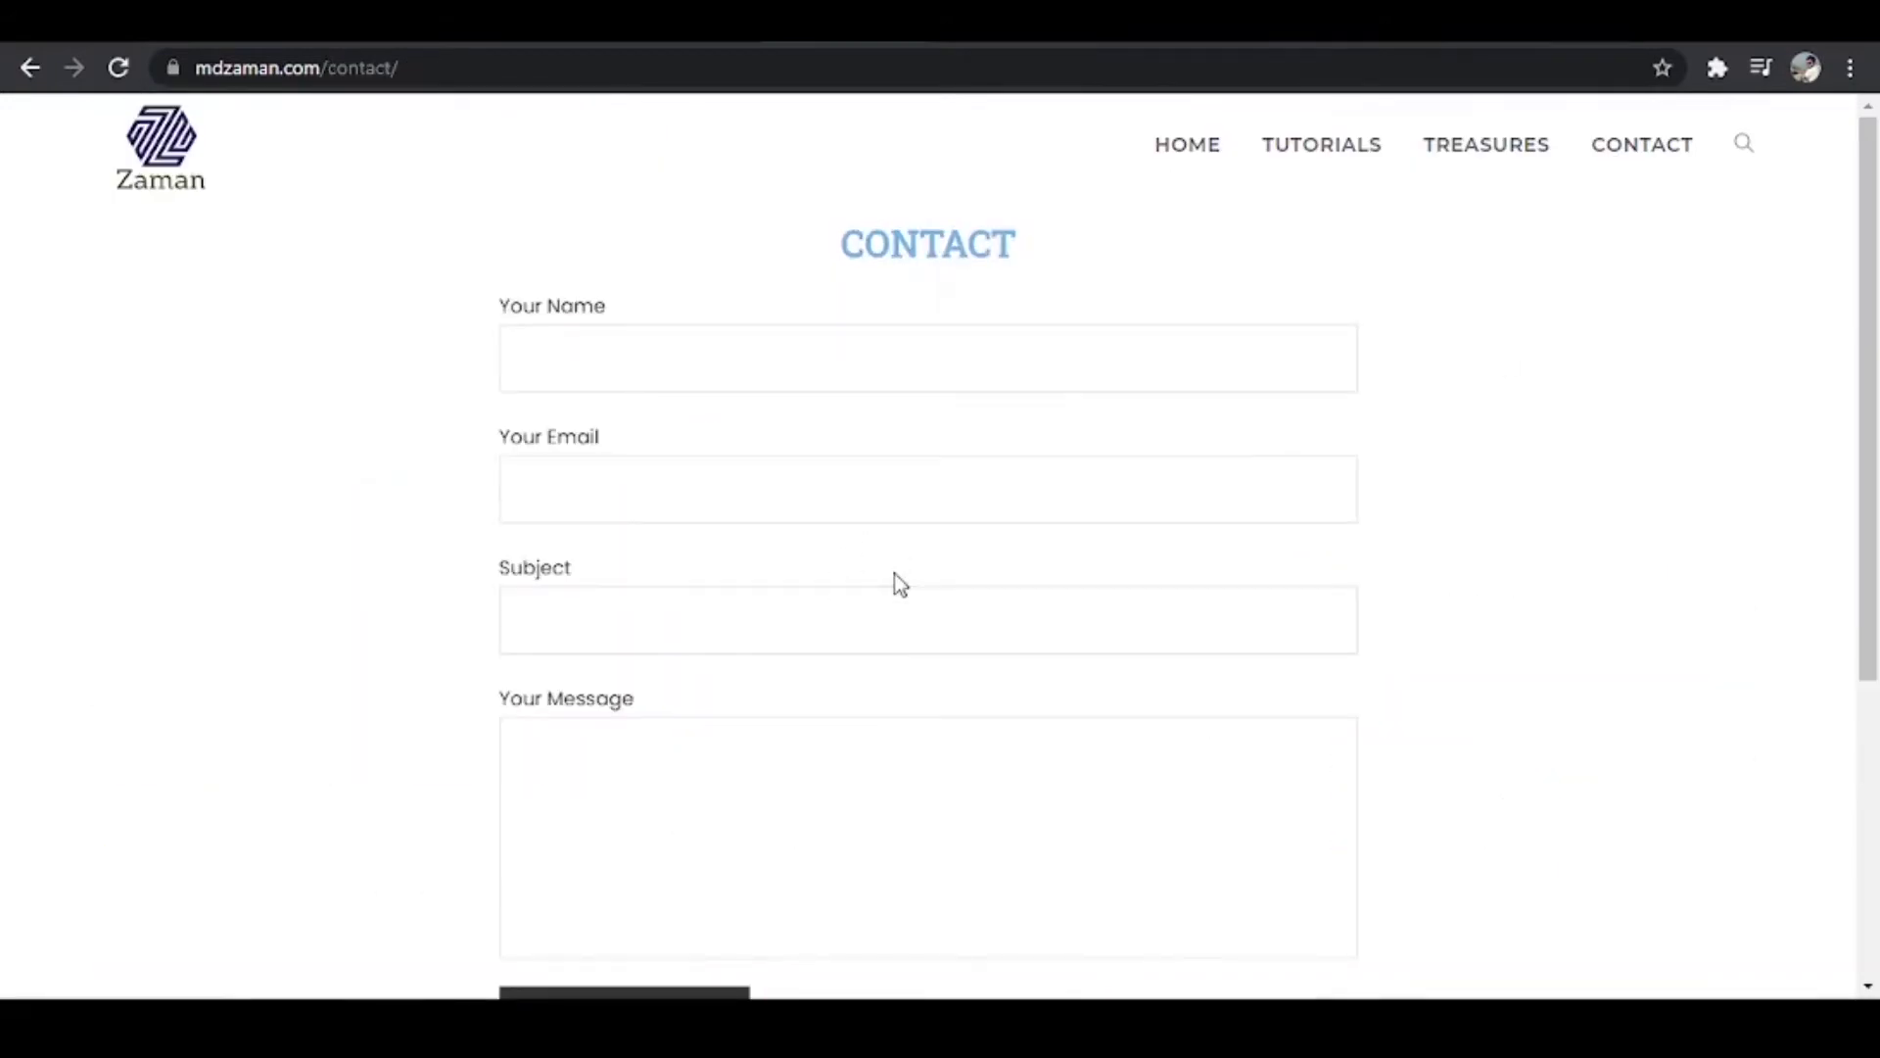
pyautogui.click(1395, 39)
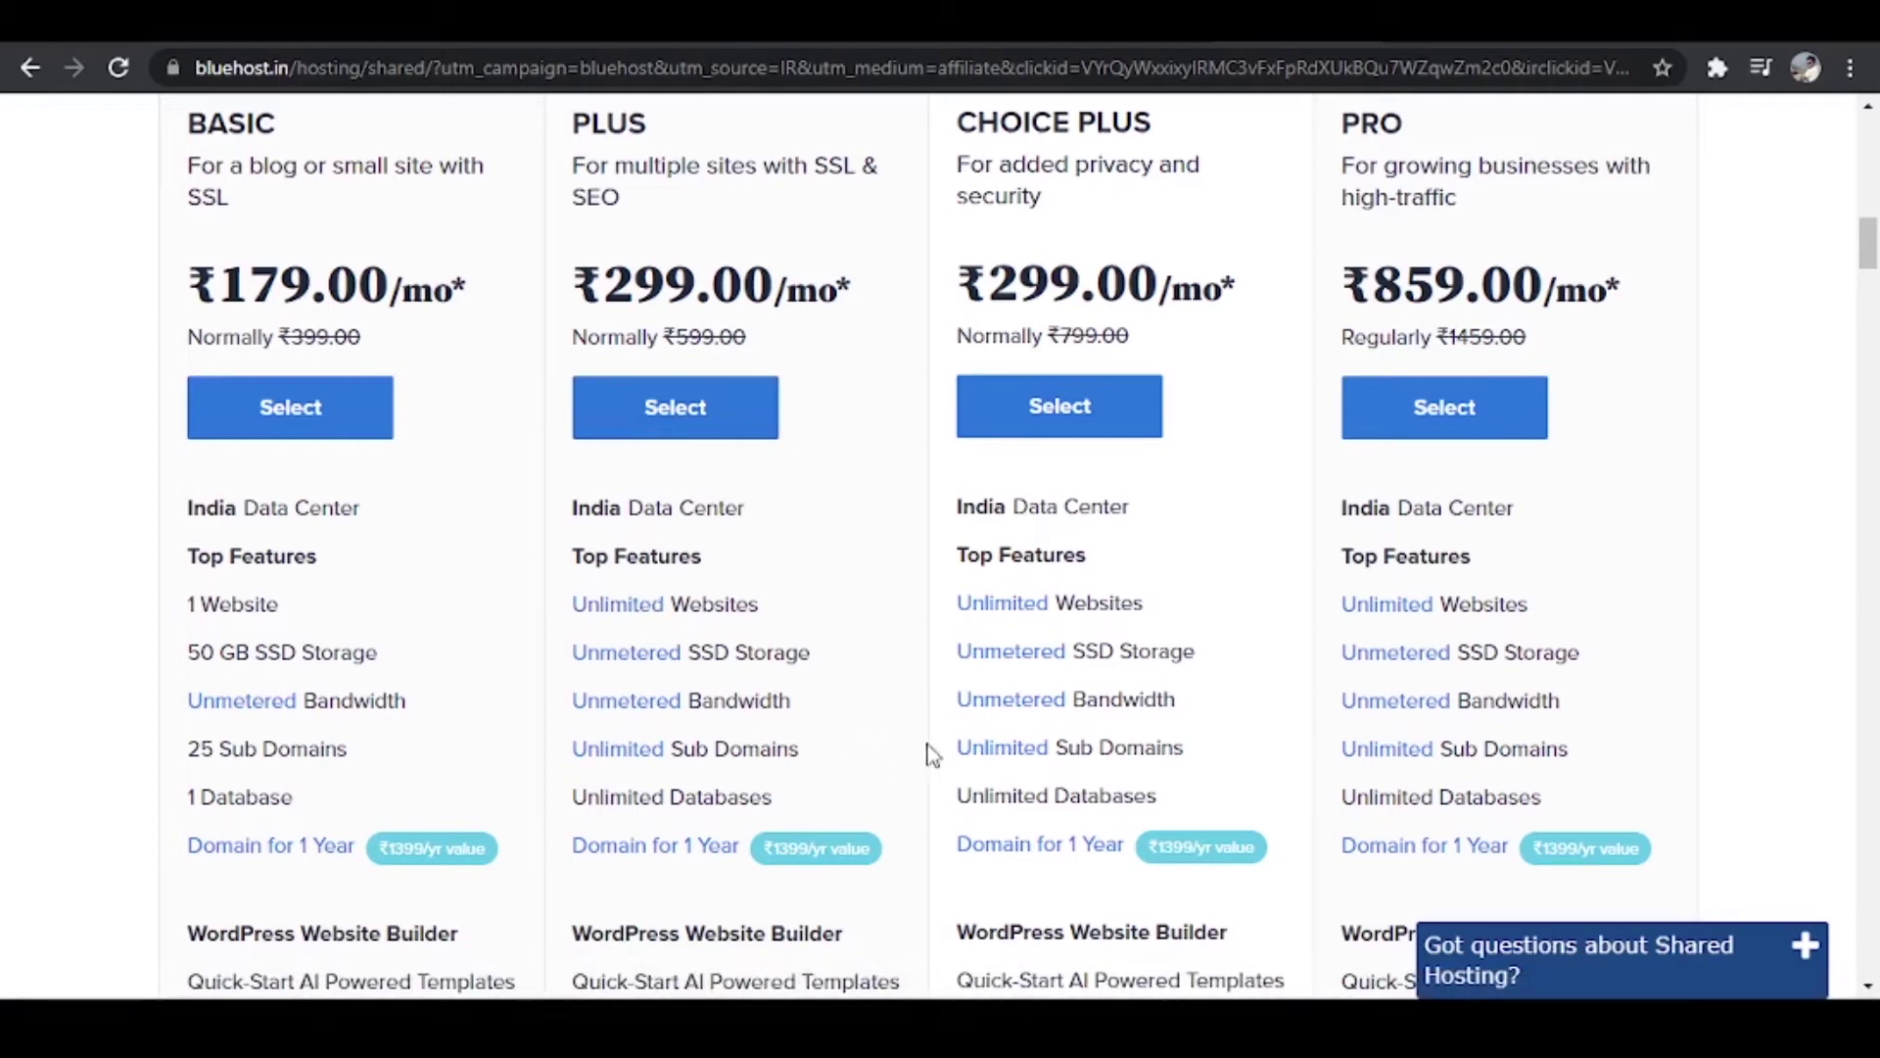
# Step: Scroll to the plan rows for SSL Certificate Protection, the CDN and WordPress migration
pyautogui.scroll(-1, 940, 749)
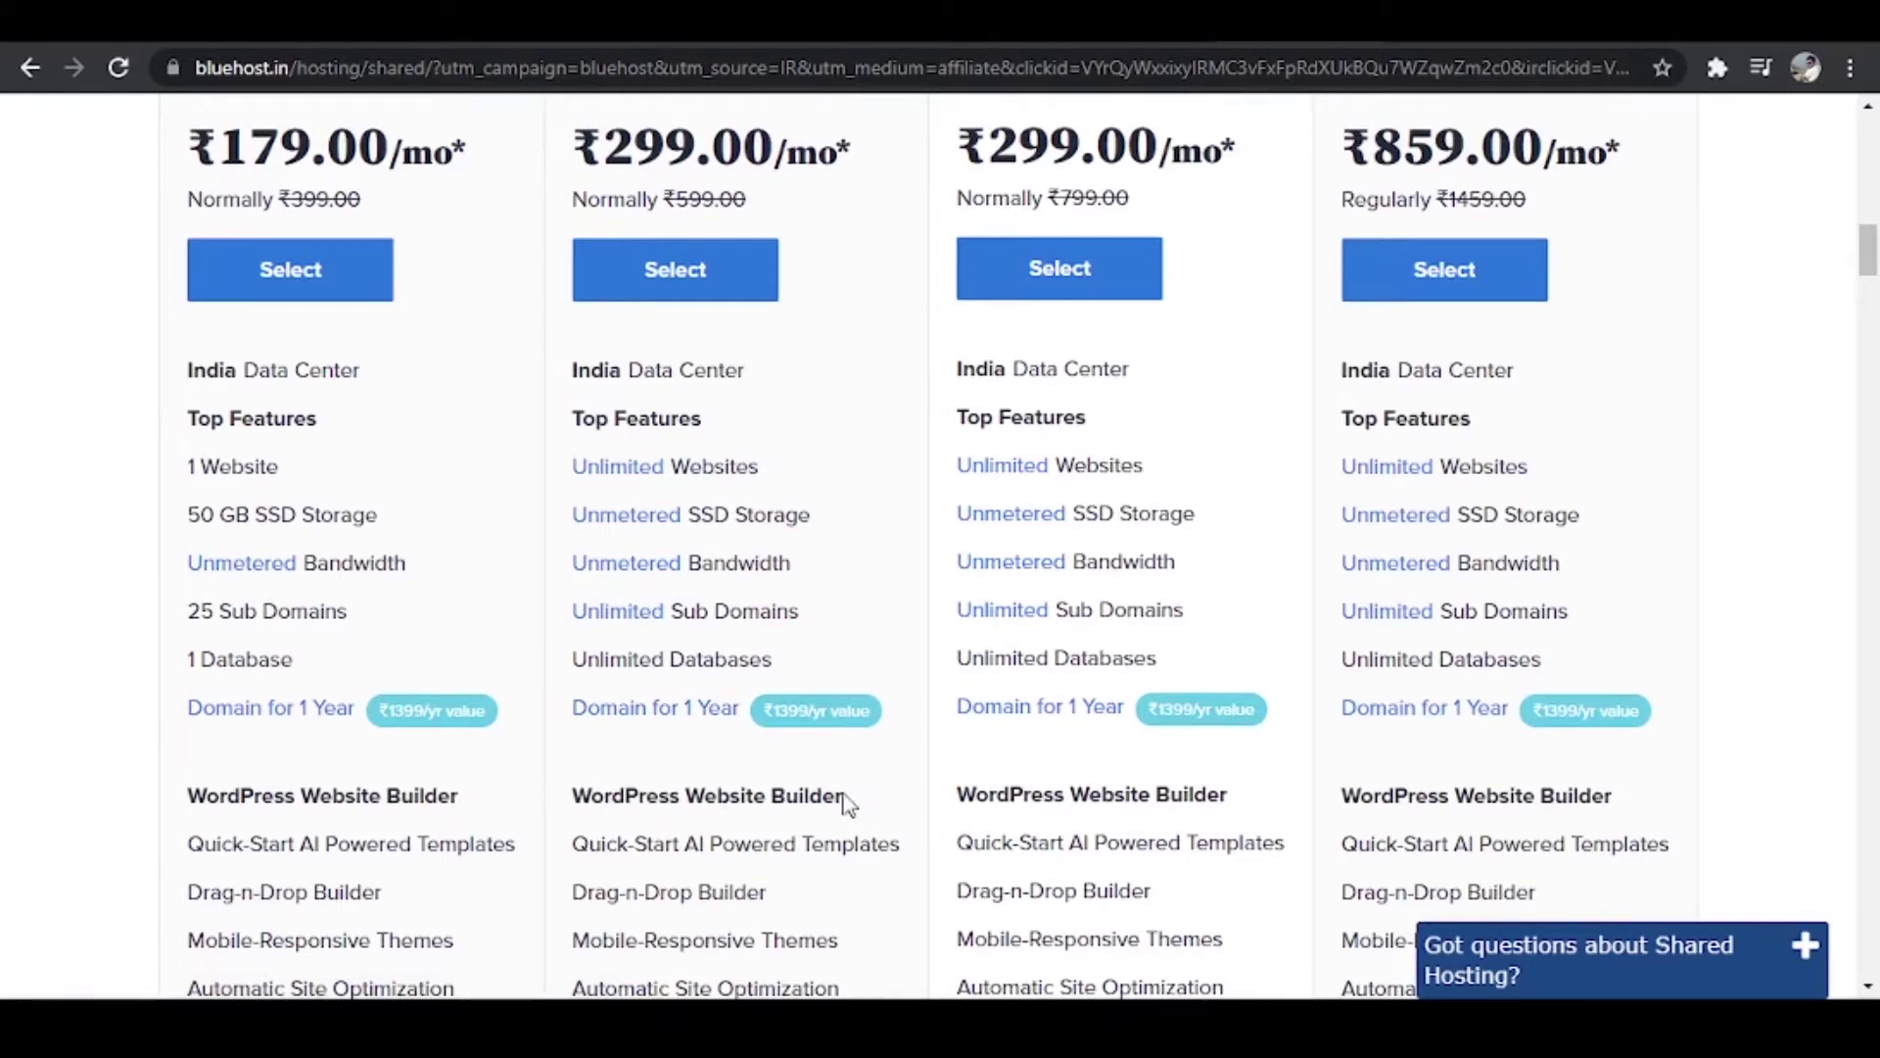
pyautogui.scroll(-4, 879, 799)
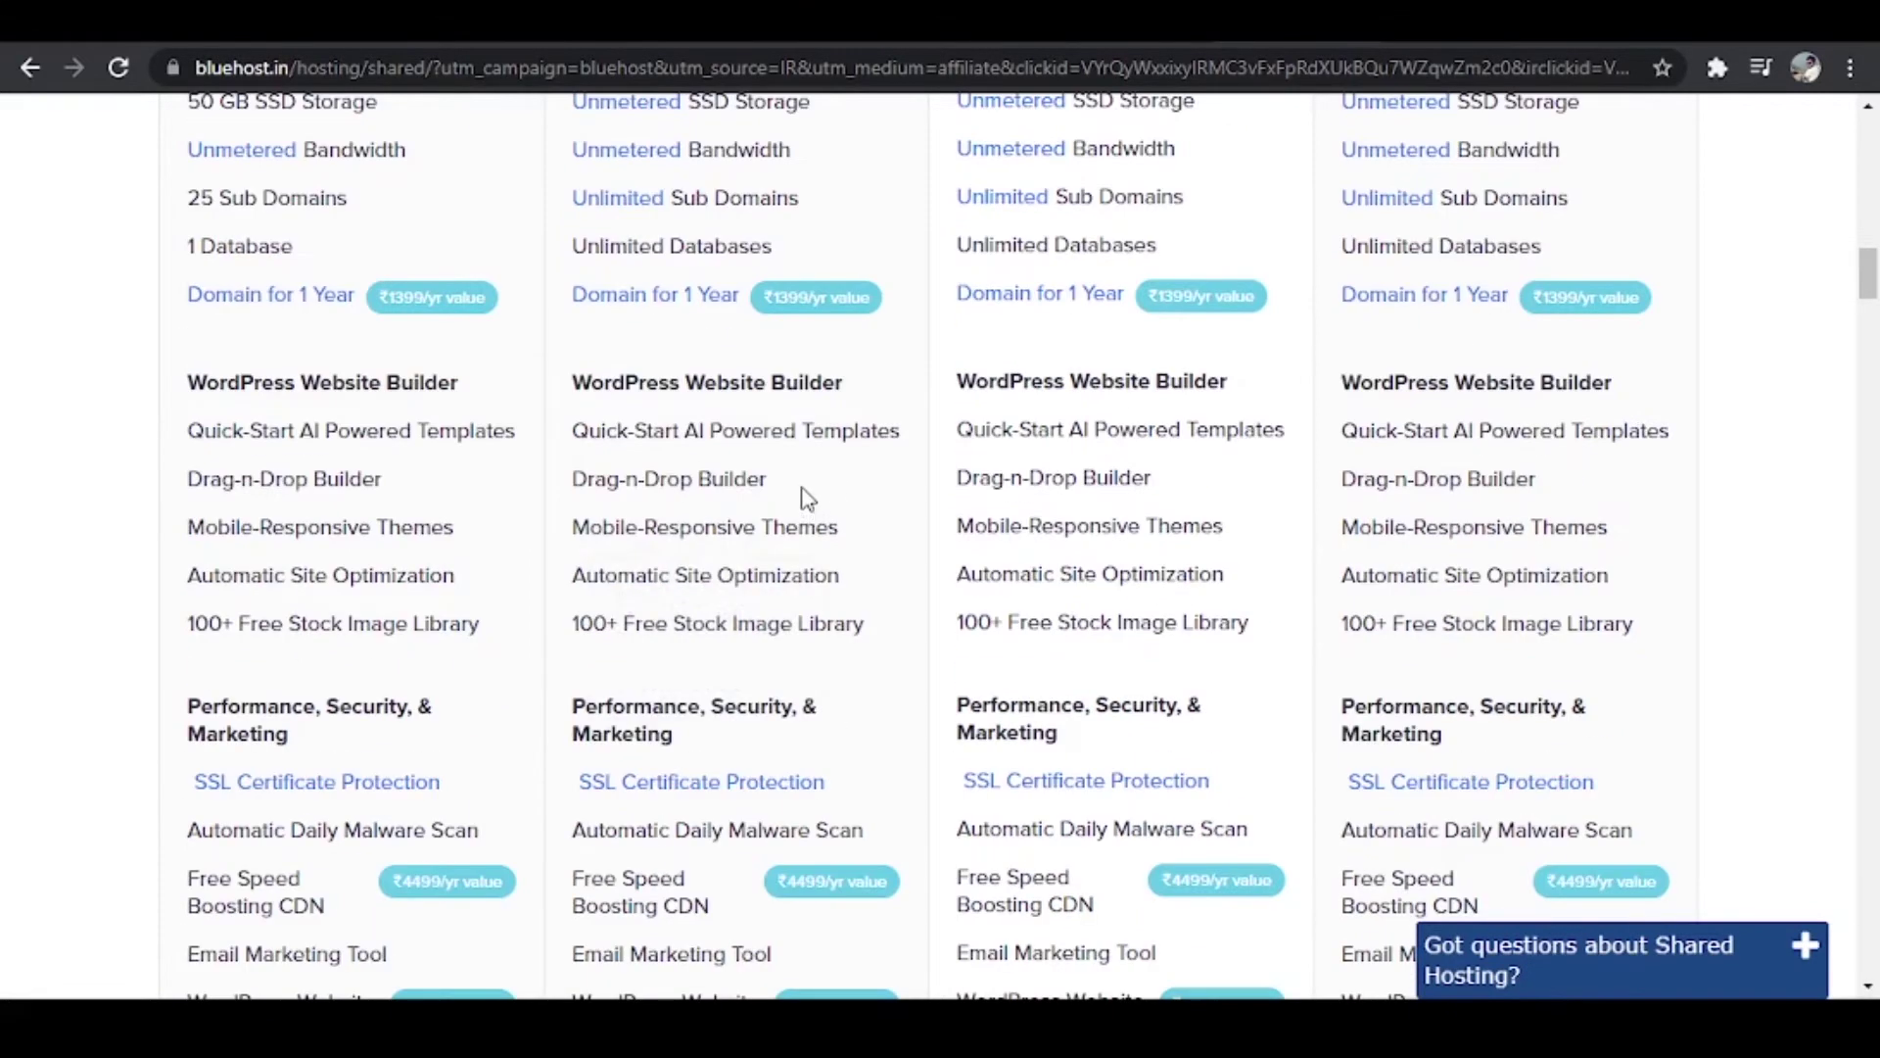
pyautogui.scroll(-1, 805, 497)
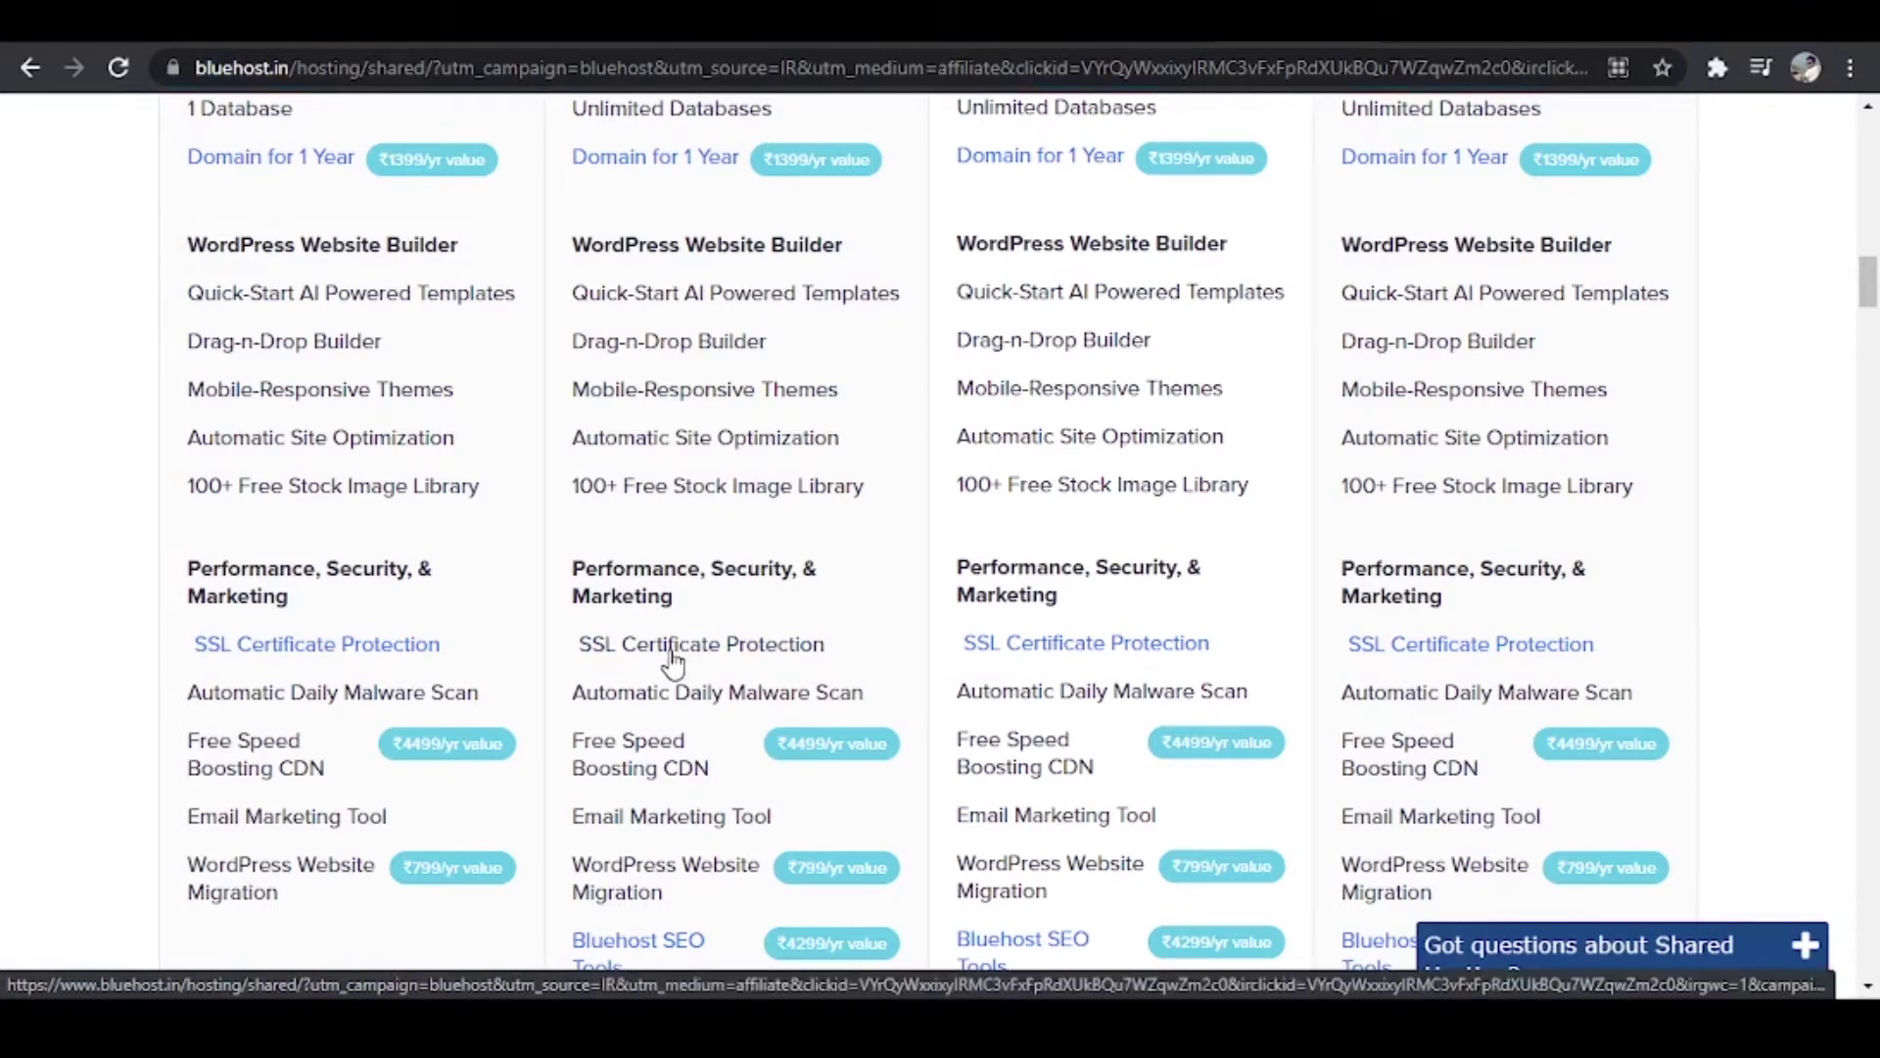
pyautogui.click(176, 66)
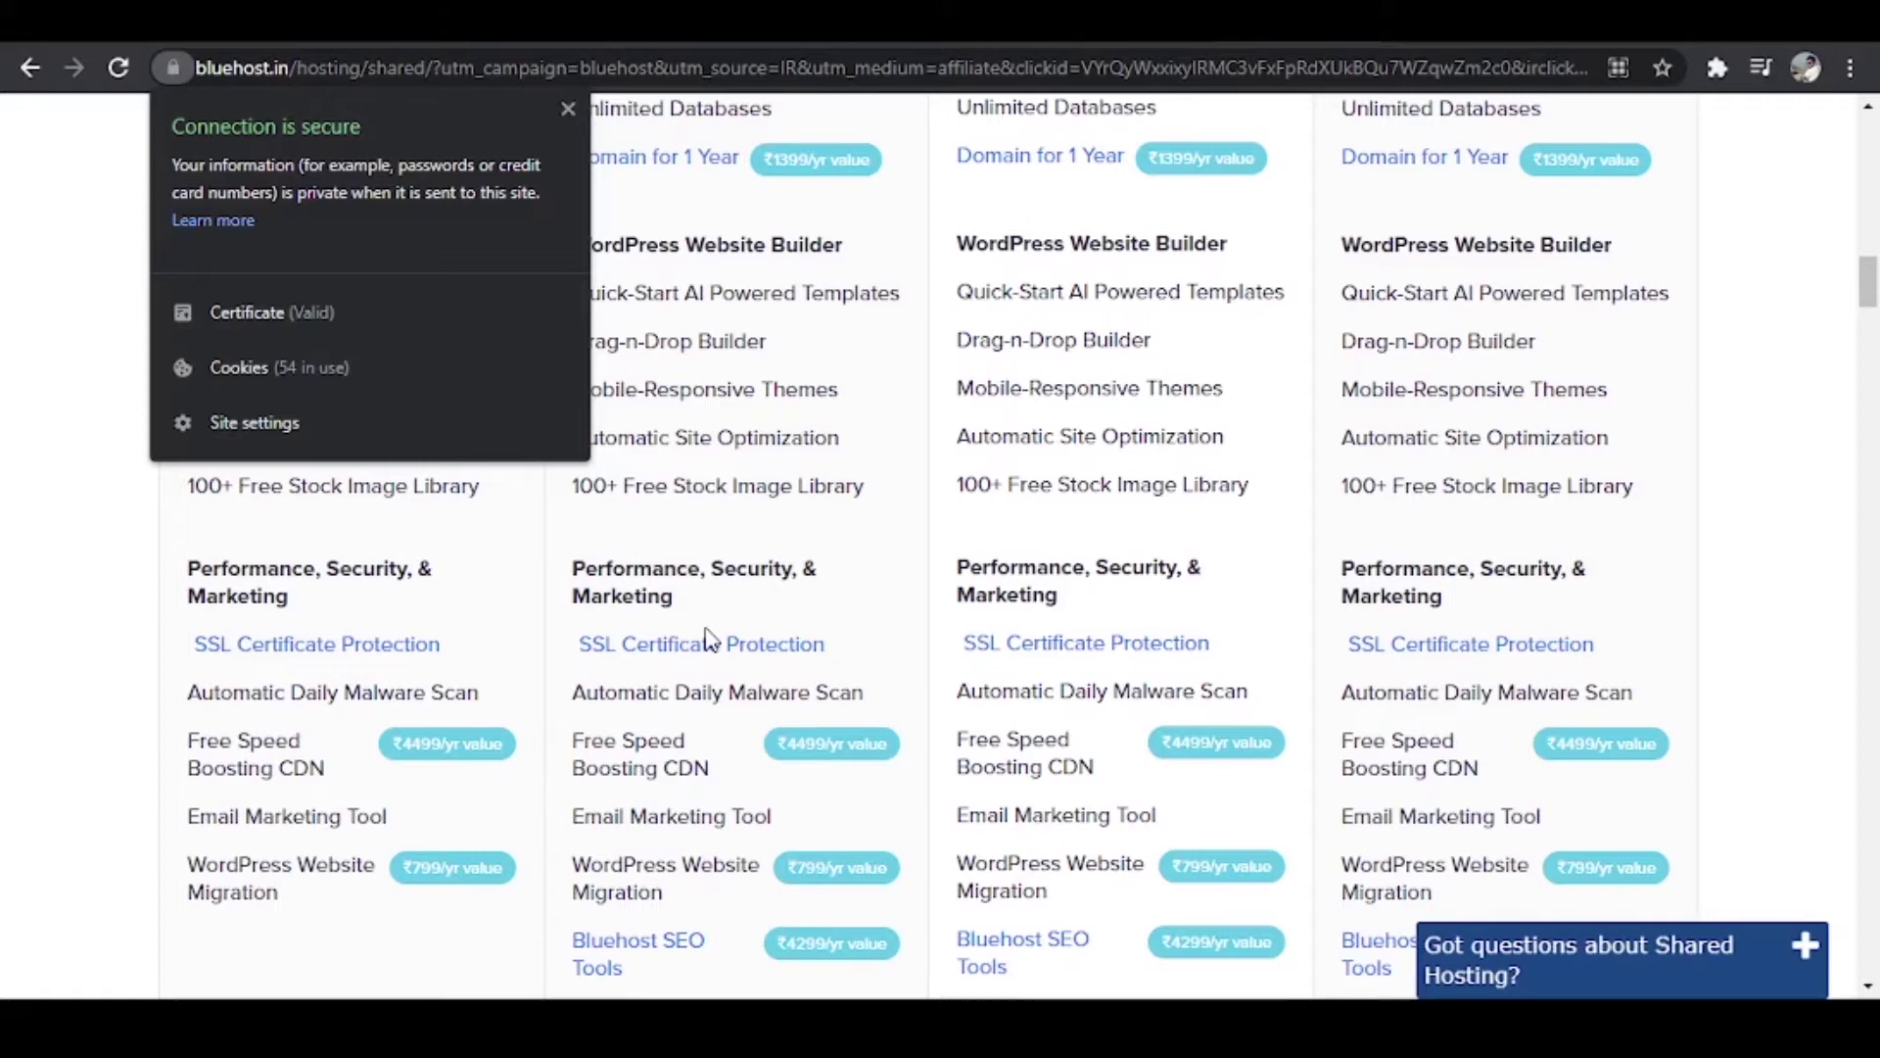
pyautogui.moveTo(712, 641)
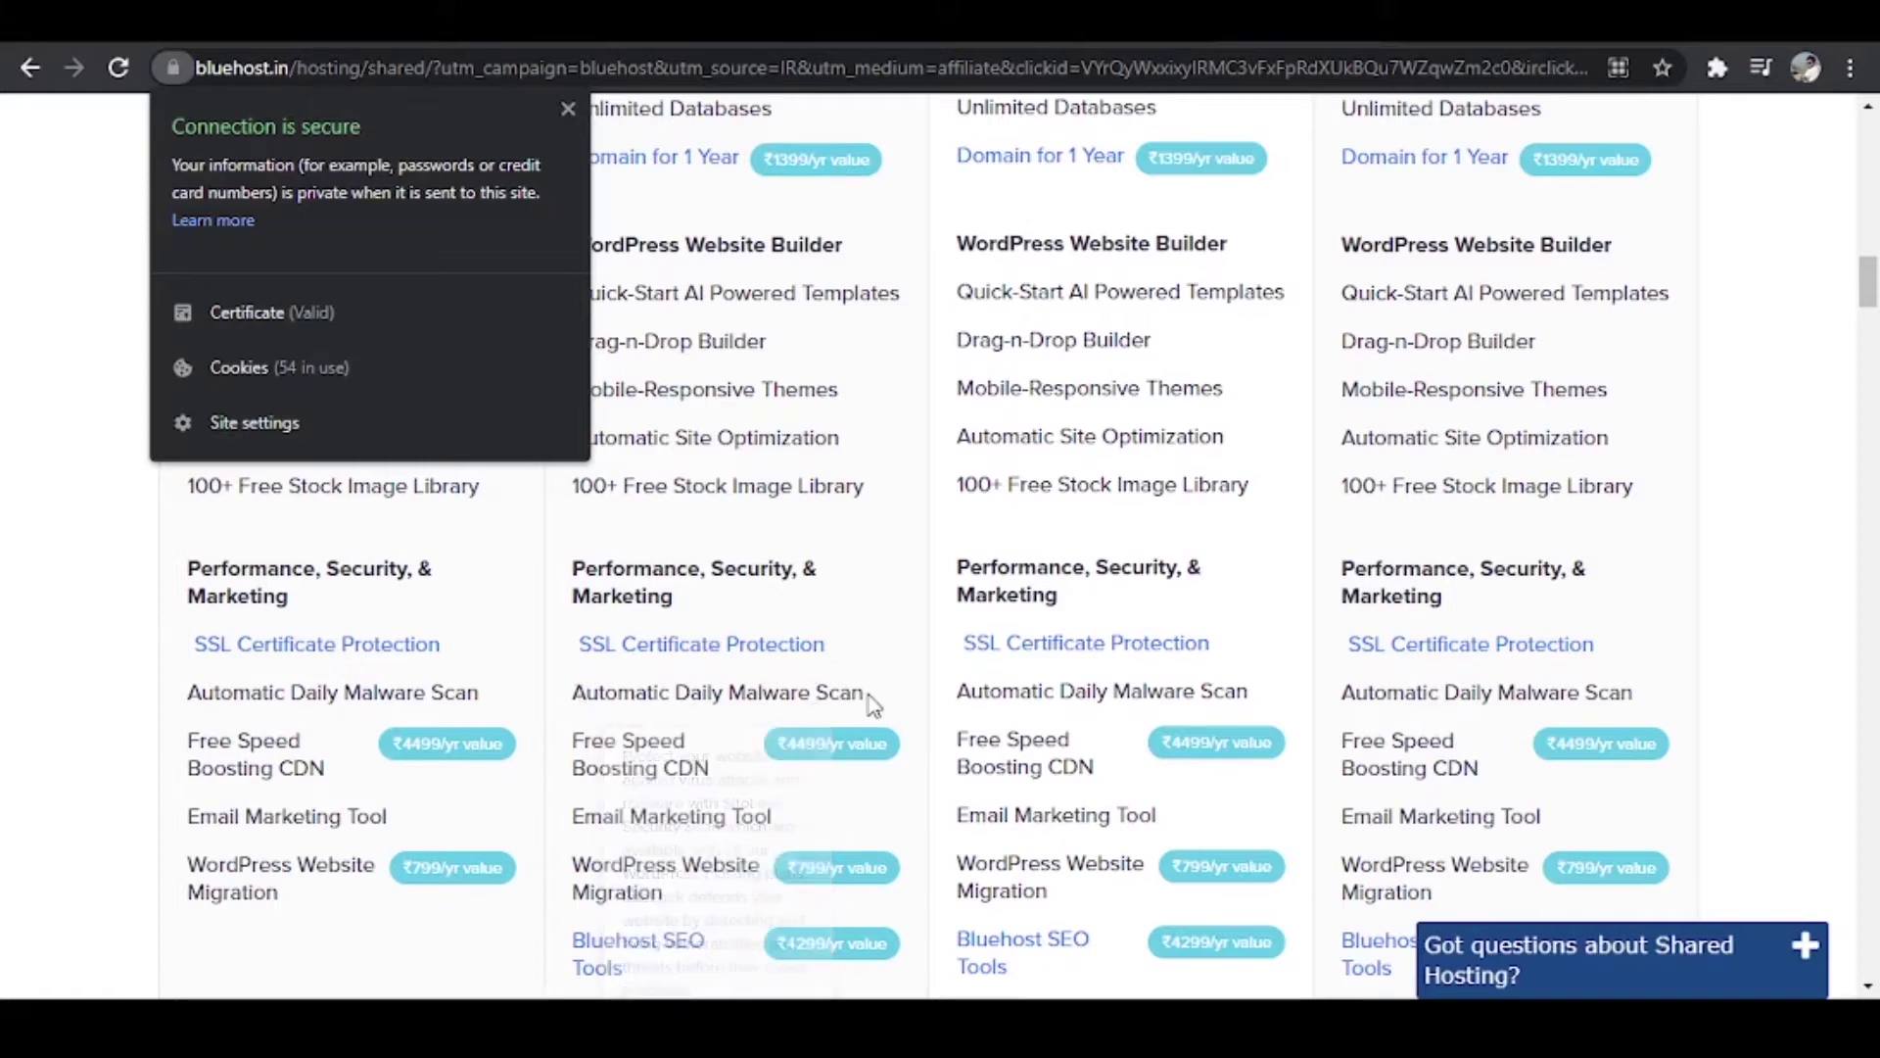
pyautogui.moveTo(628, 754)
pyautogui.moveTo(730, 816)
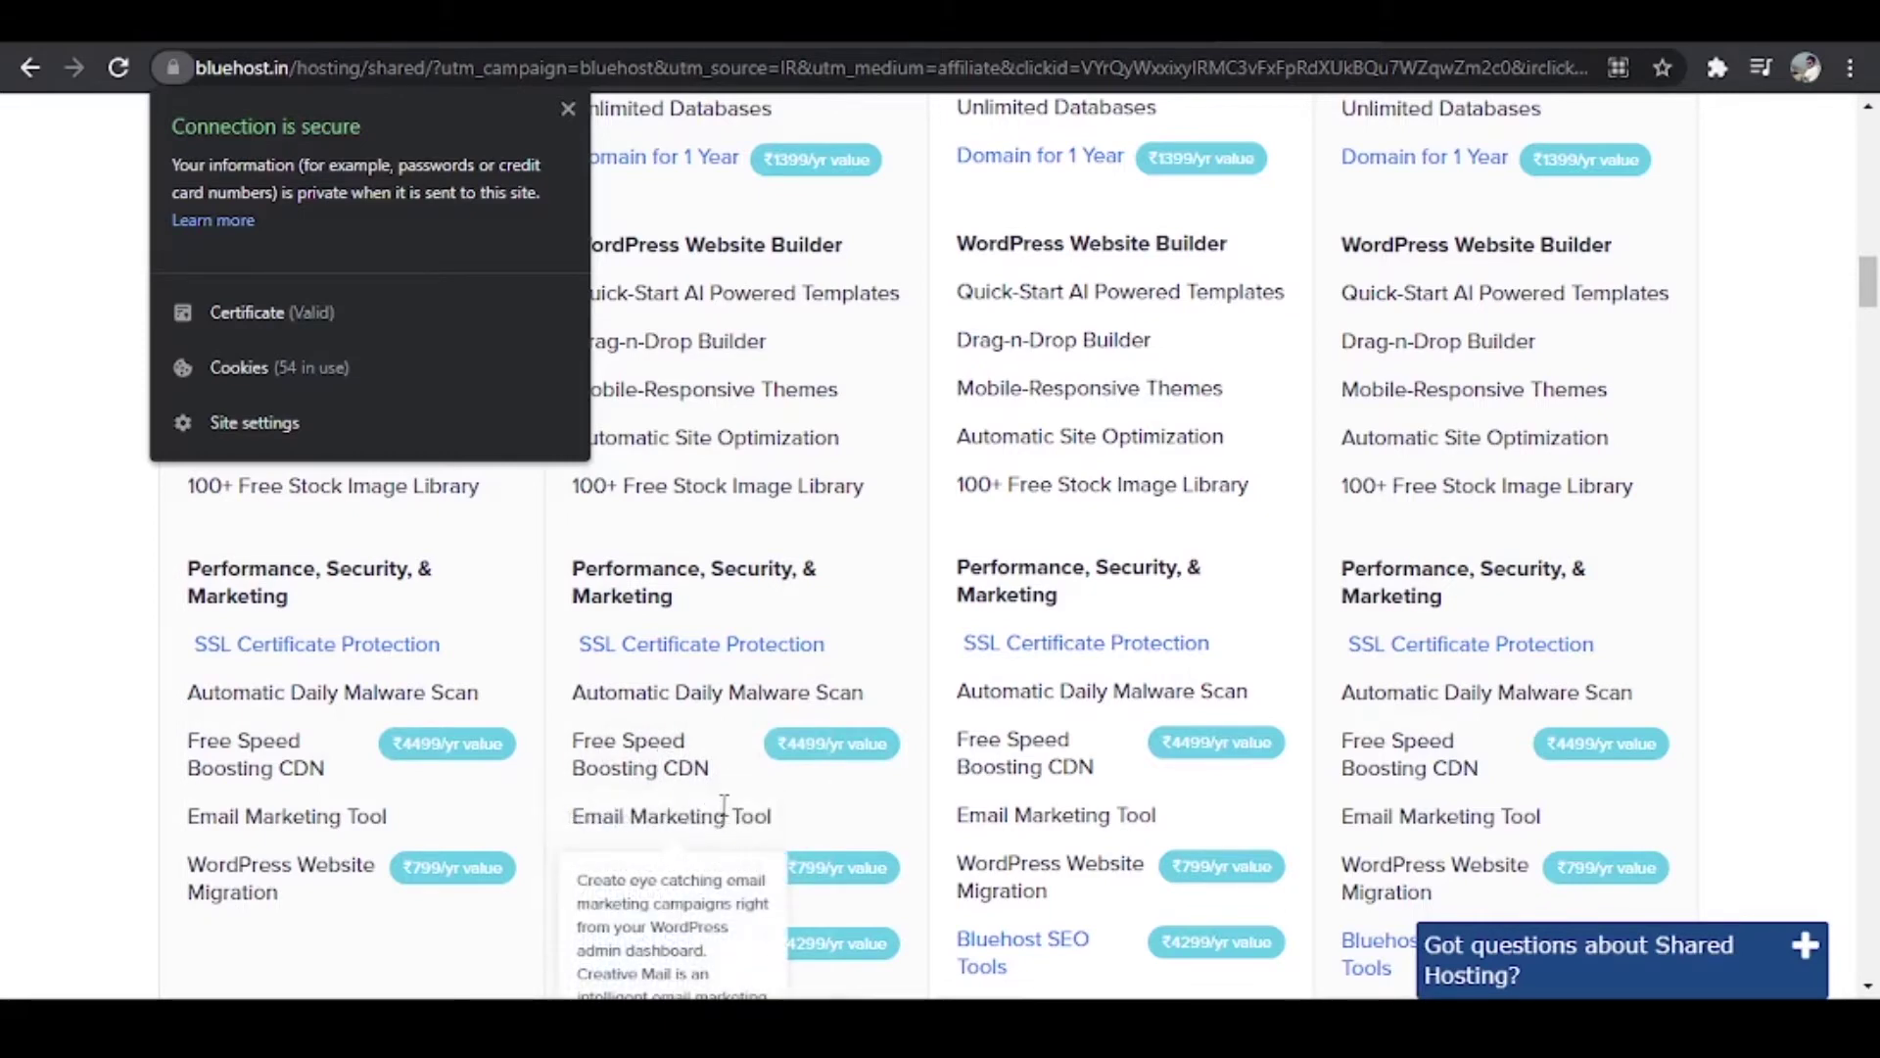
pyautogui.moveTo(676, 773)
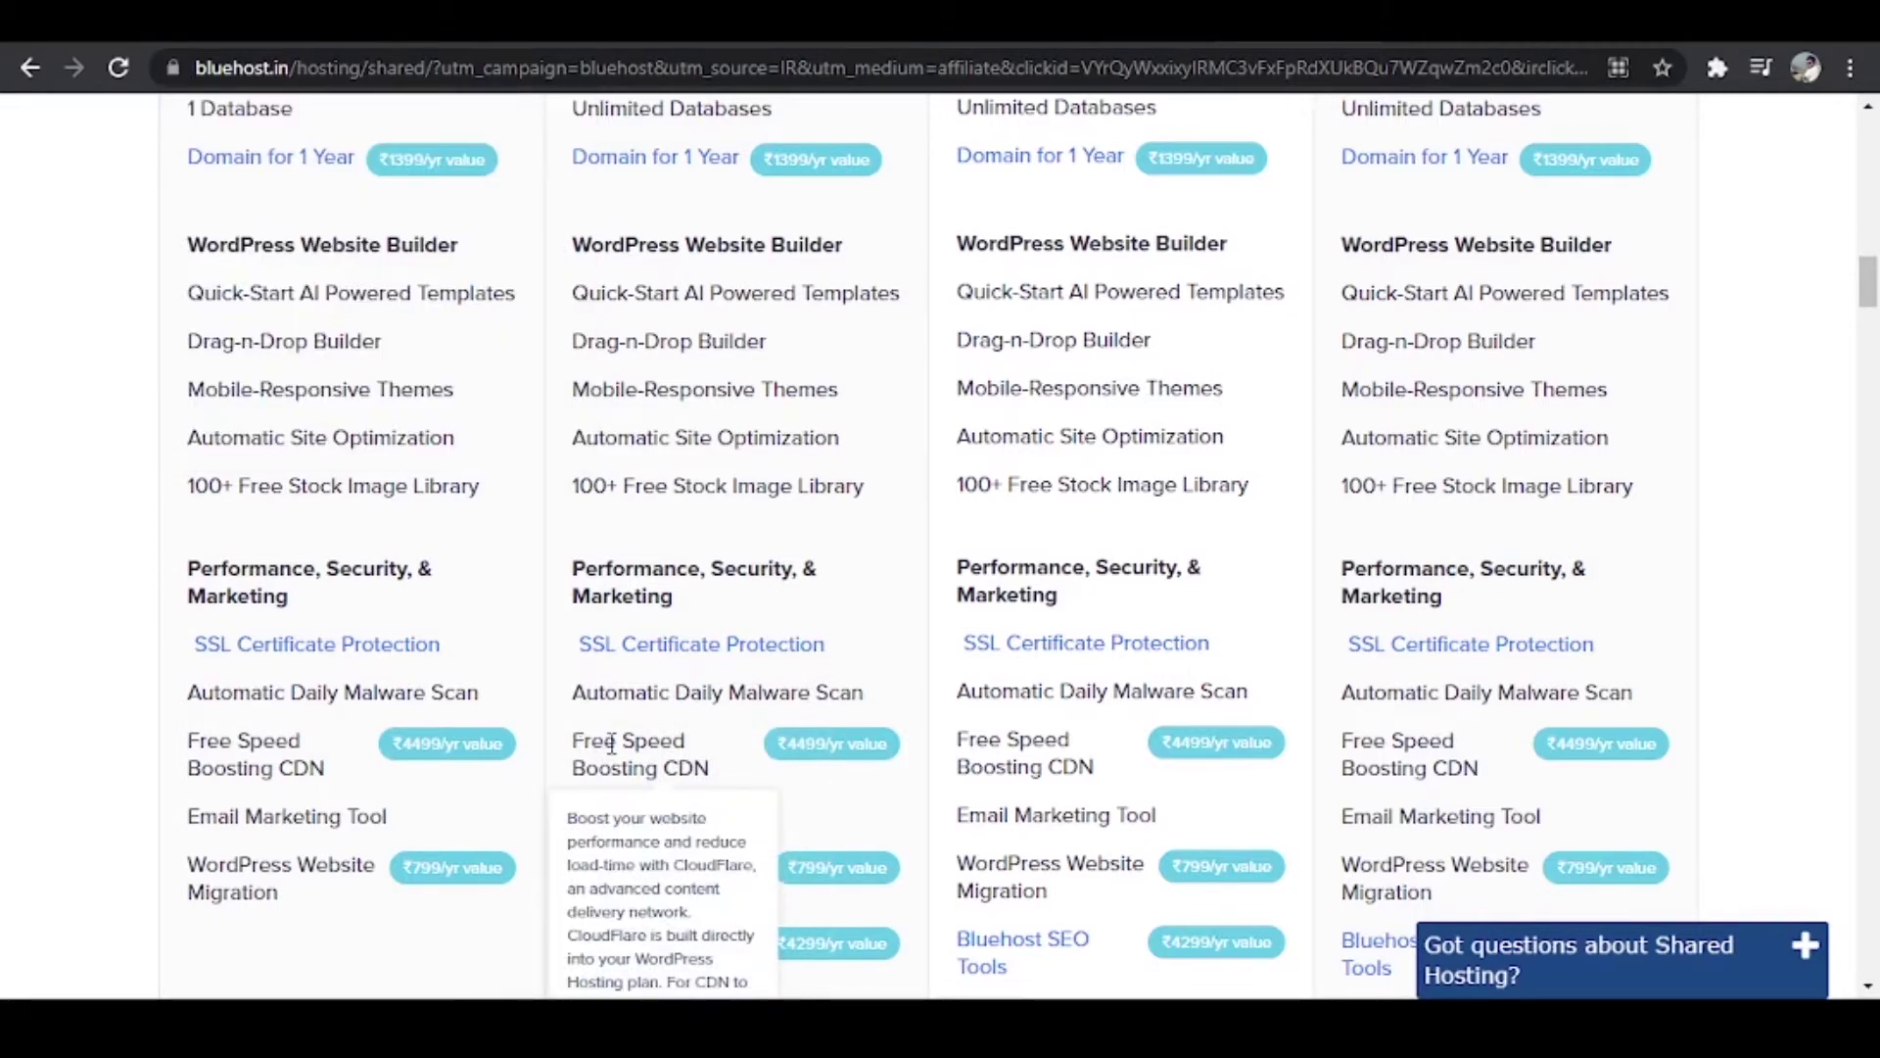
# Step: Compare plan features like Free Speed Boosting CDN, Email Marketing Tool and Bluehost SEO Tools
pyautogui.moveTo(612, 745); pyautogui.dragTo(702, 769)
pyautogui.scroll(8, 700, 768)
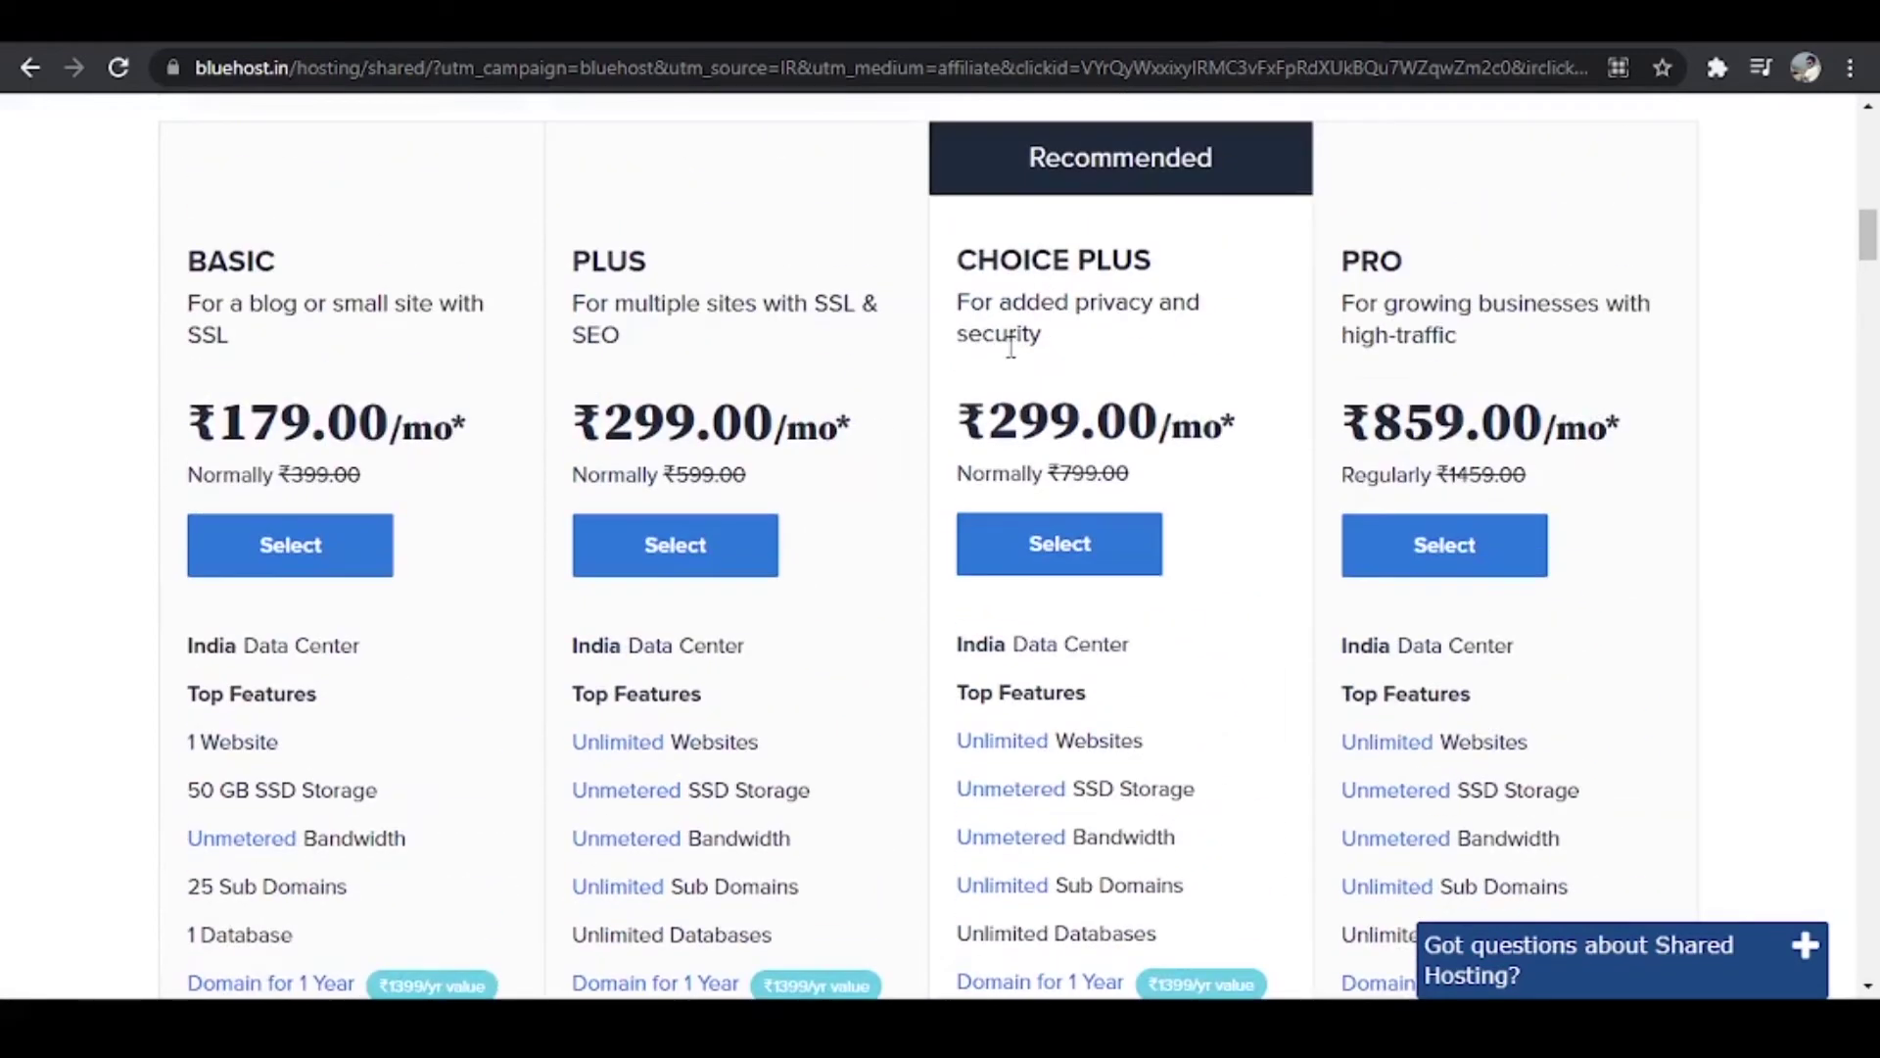
pyautogui.scroll(3, 1011, 347)
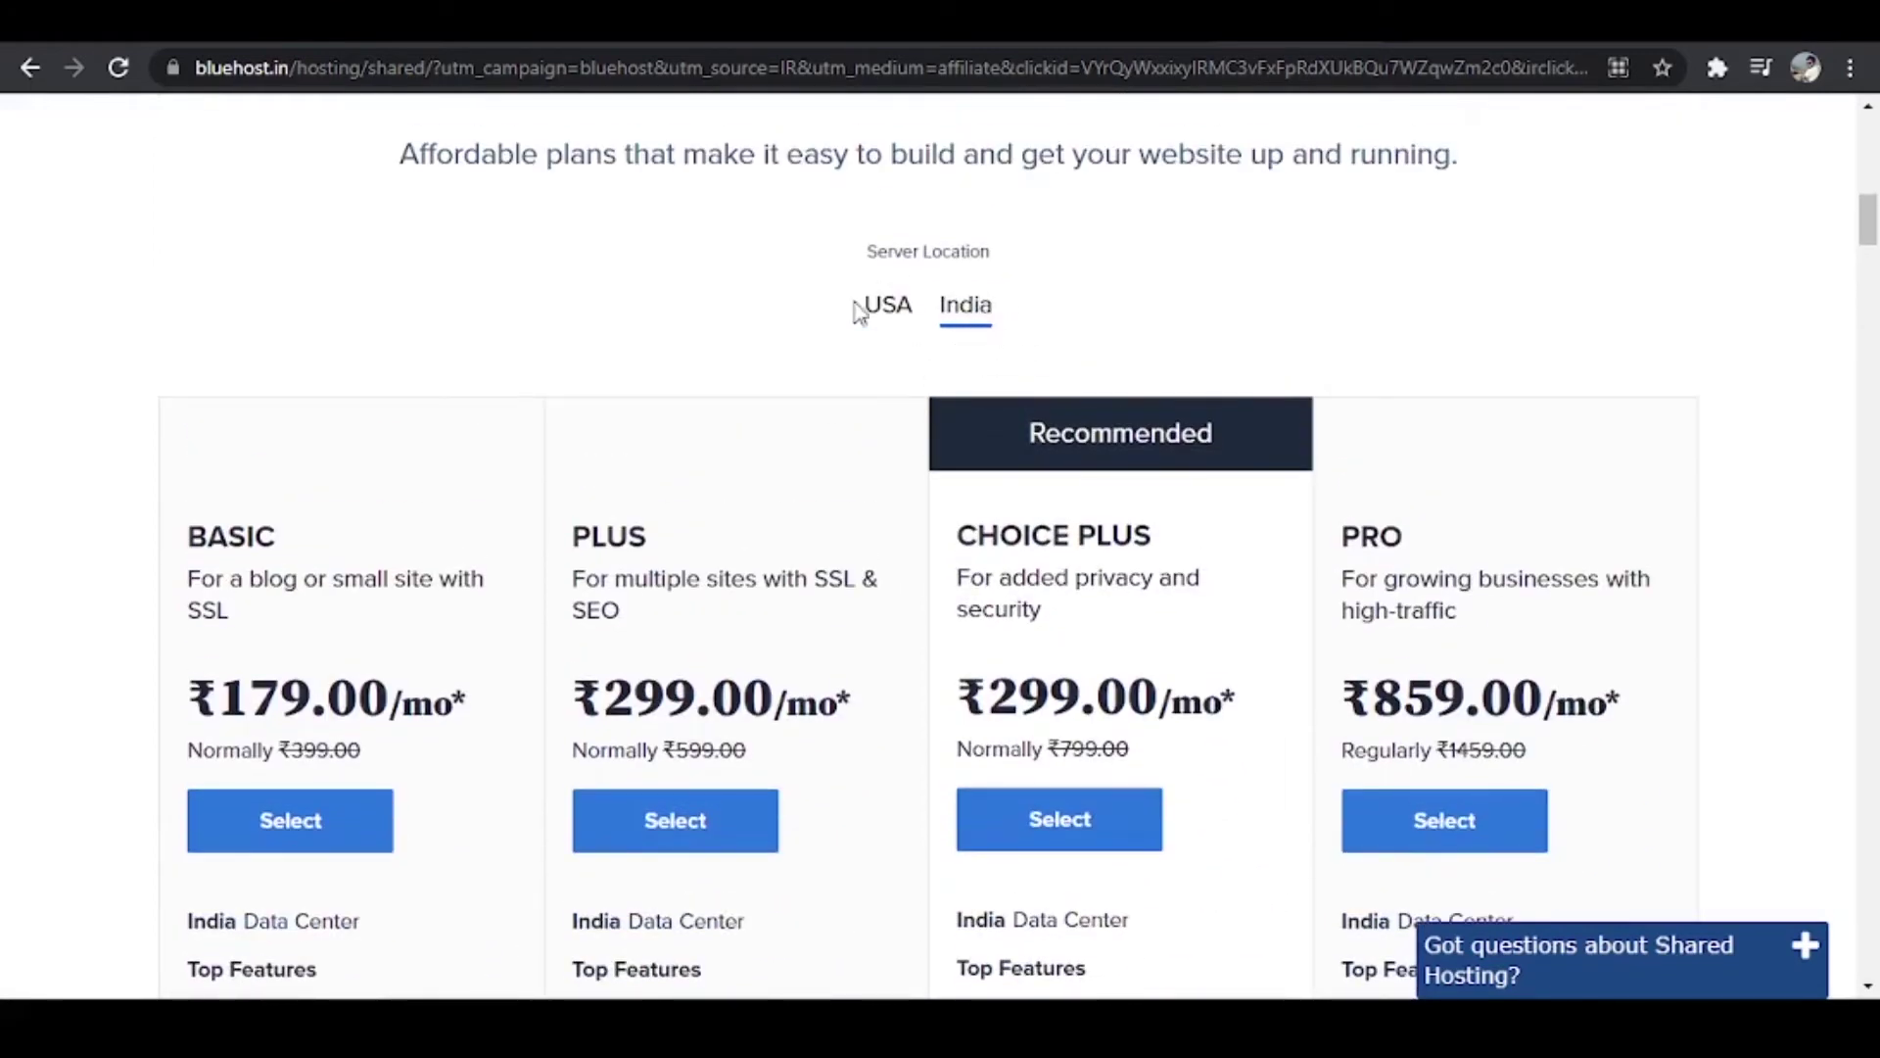
pyautogui.scroll(-8, 1041, 386)
pyautogui.scroll(-5, 1047, 421)
pyautogui.moveTo(1039, 458)
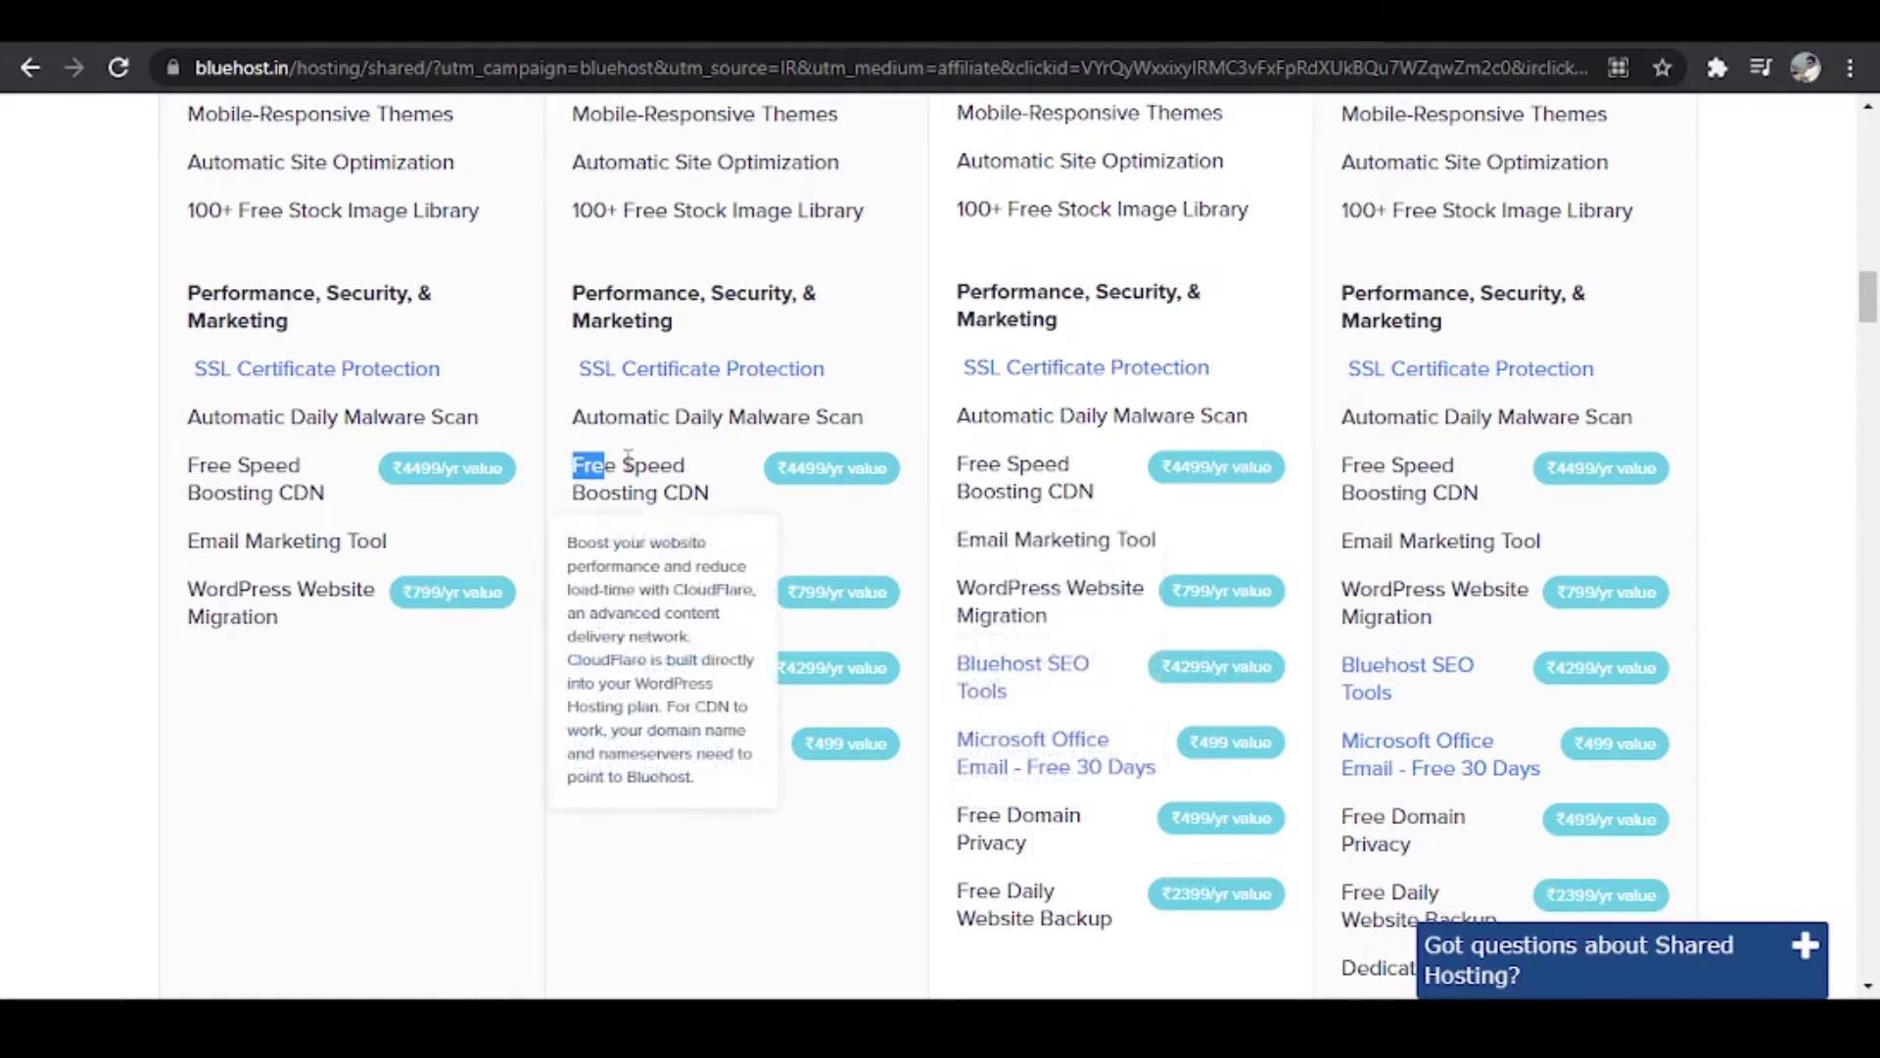
pyautogui.moveTo(623, 465); pyautogui.dragTo(687, 469)
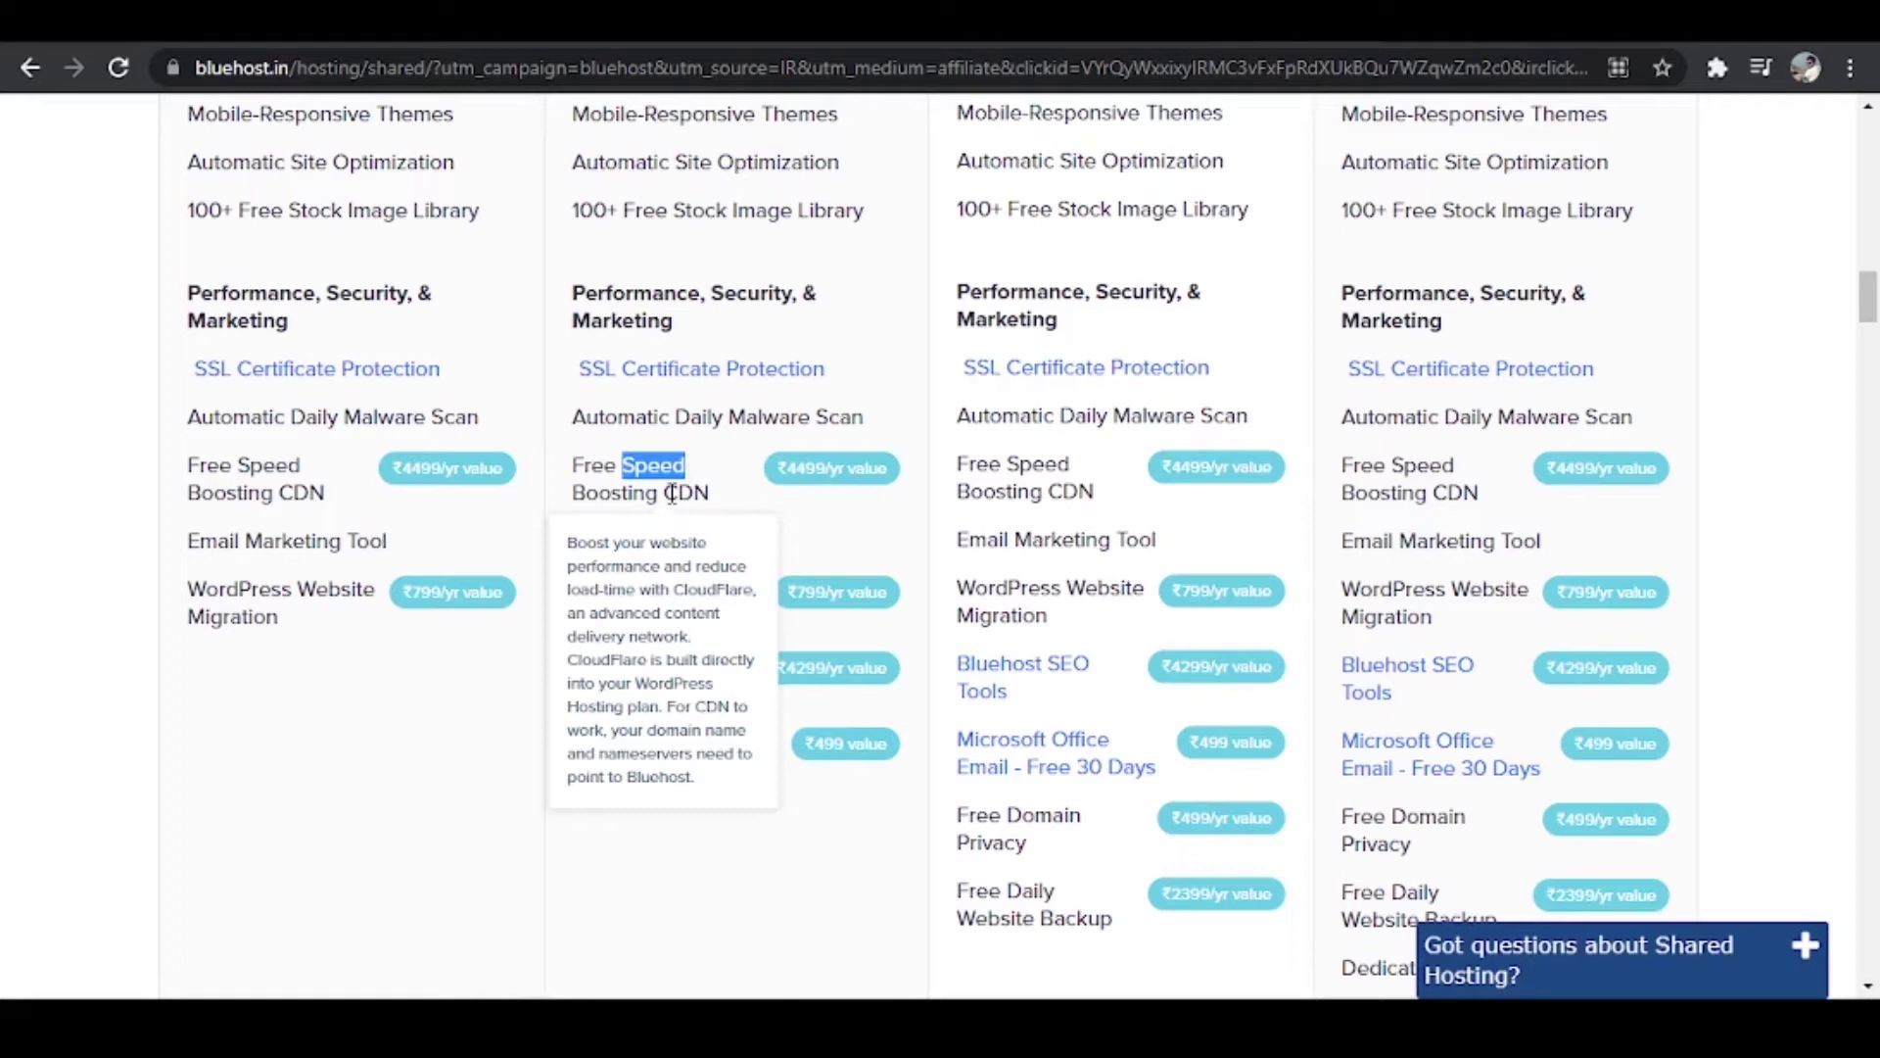
pyautogui.moveTo(579, 545)
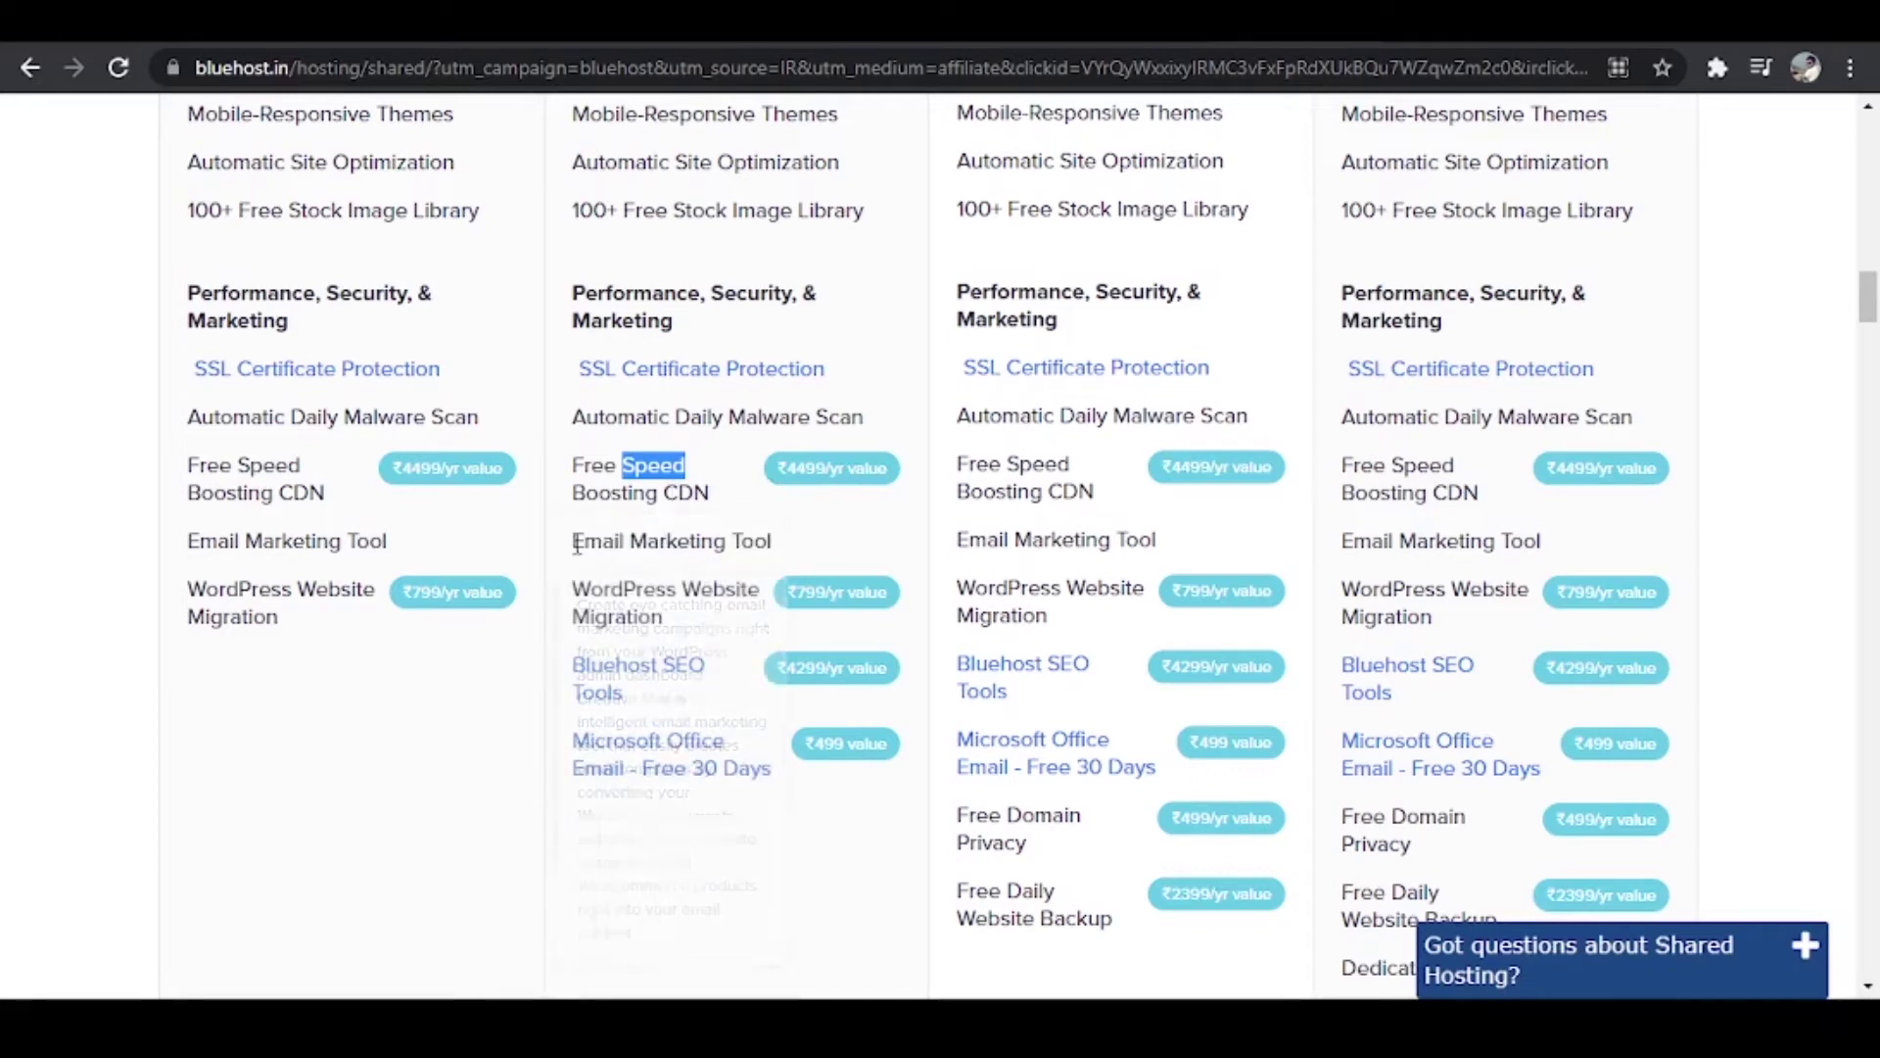
pyautogui.click(801, 547)
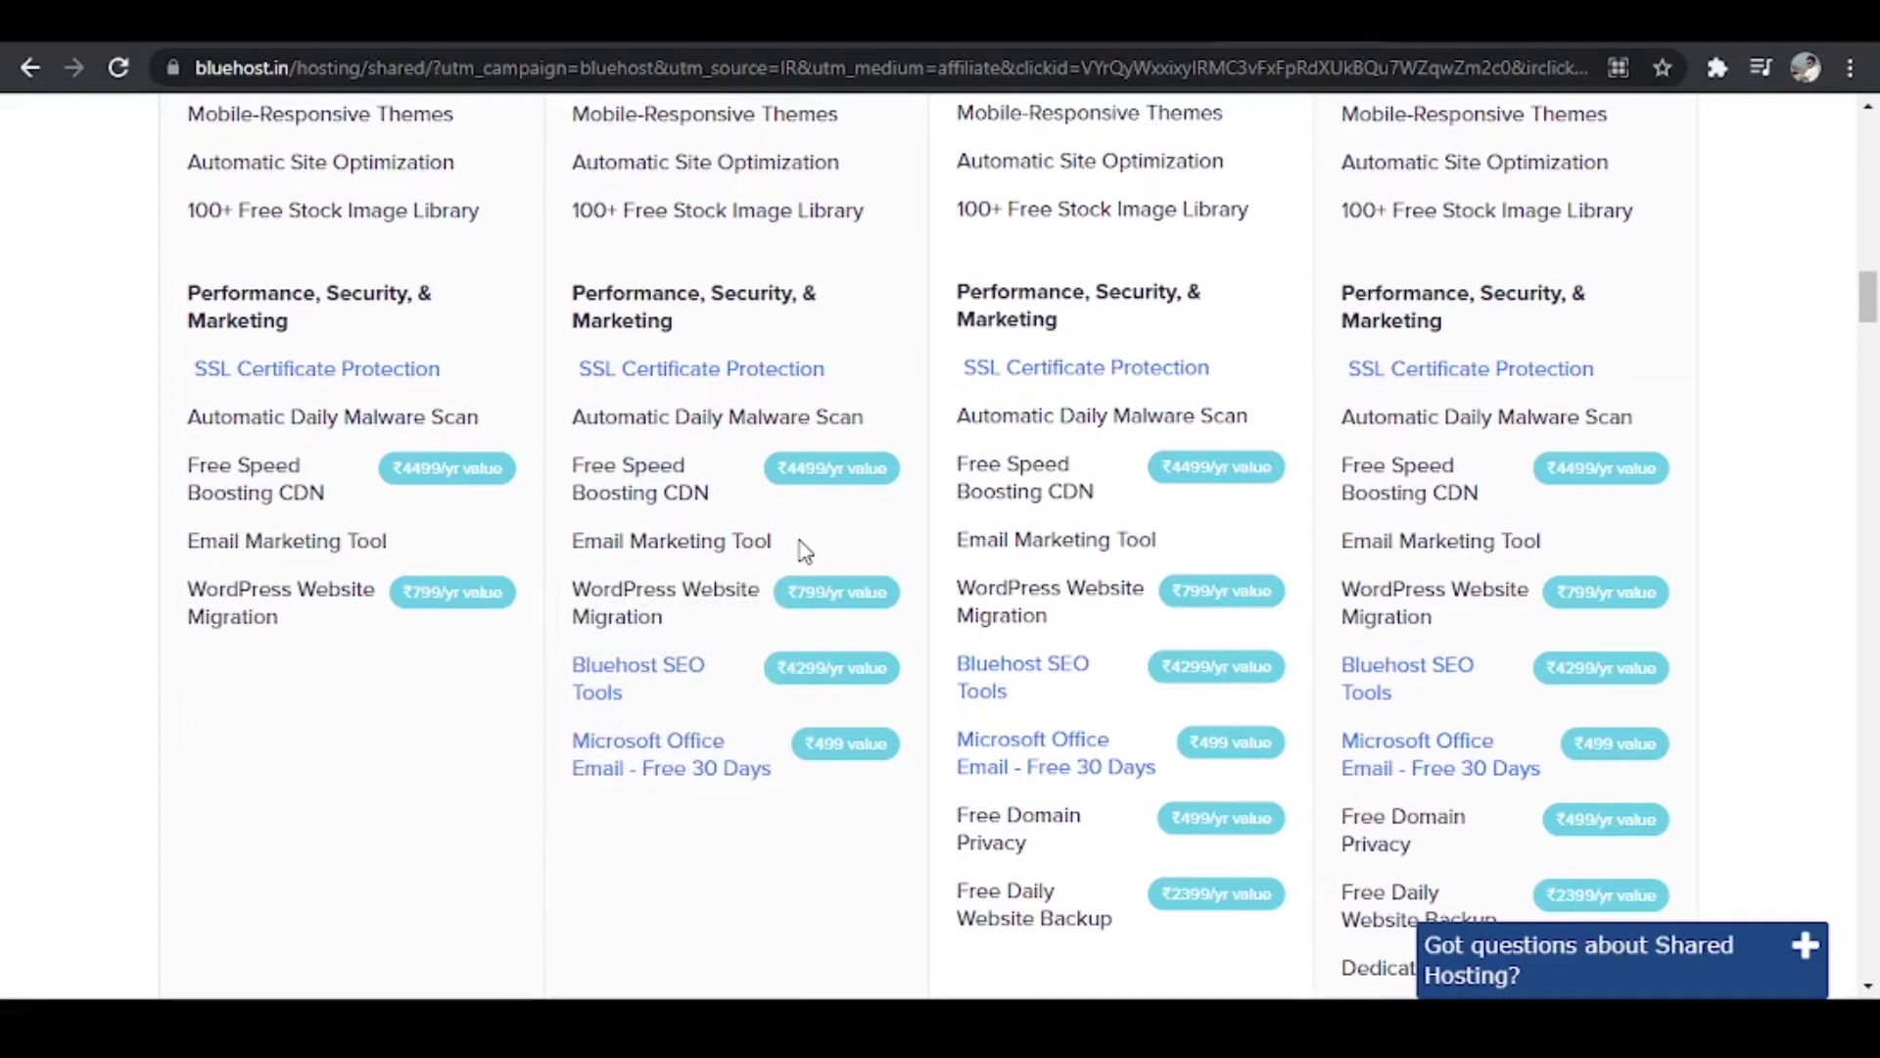
# Step: Read the Free Domain Privacy and ₹2399/yr Free Daily Website Backup explanations for Choice Plus
pyautogui.moveTo(595, 593)
pyautogui.moveTo(1029, 818)
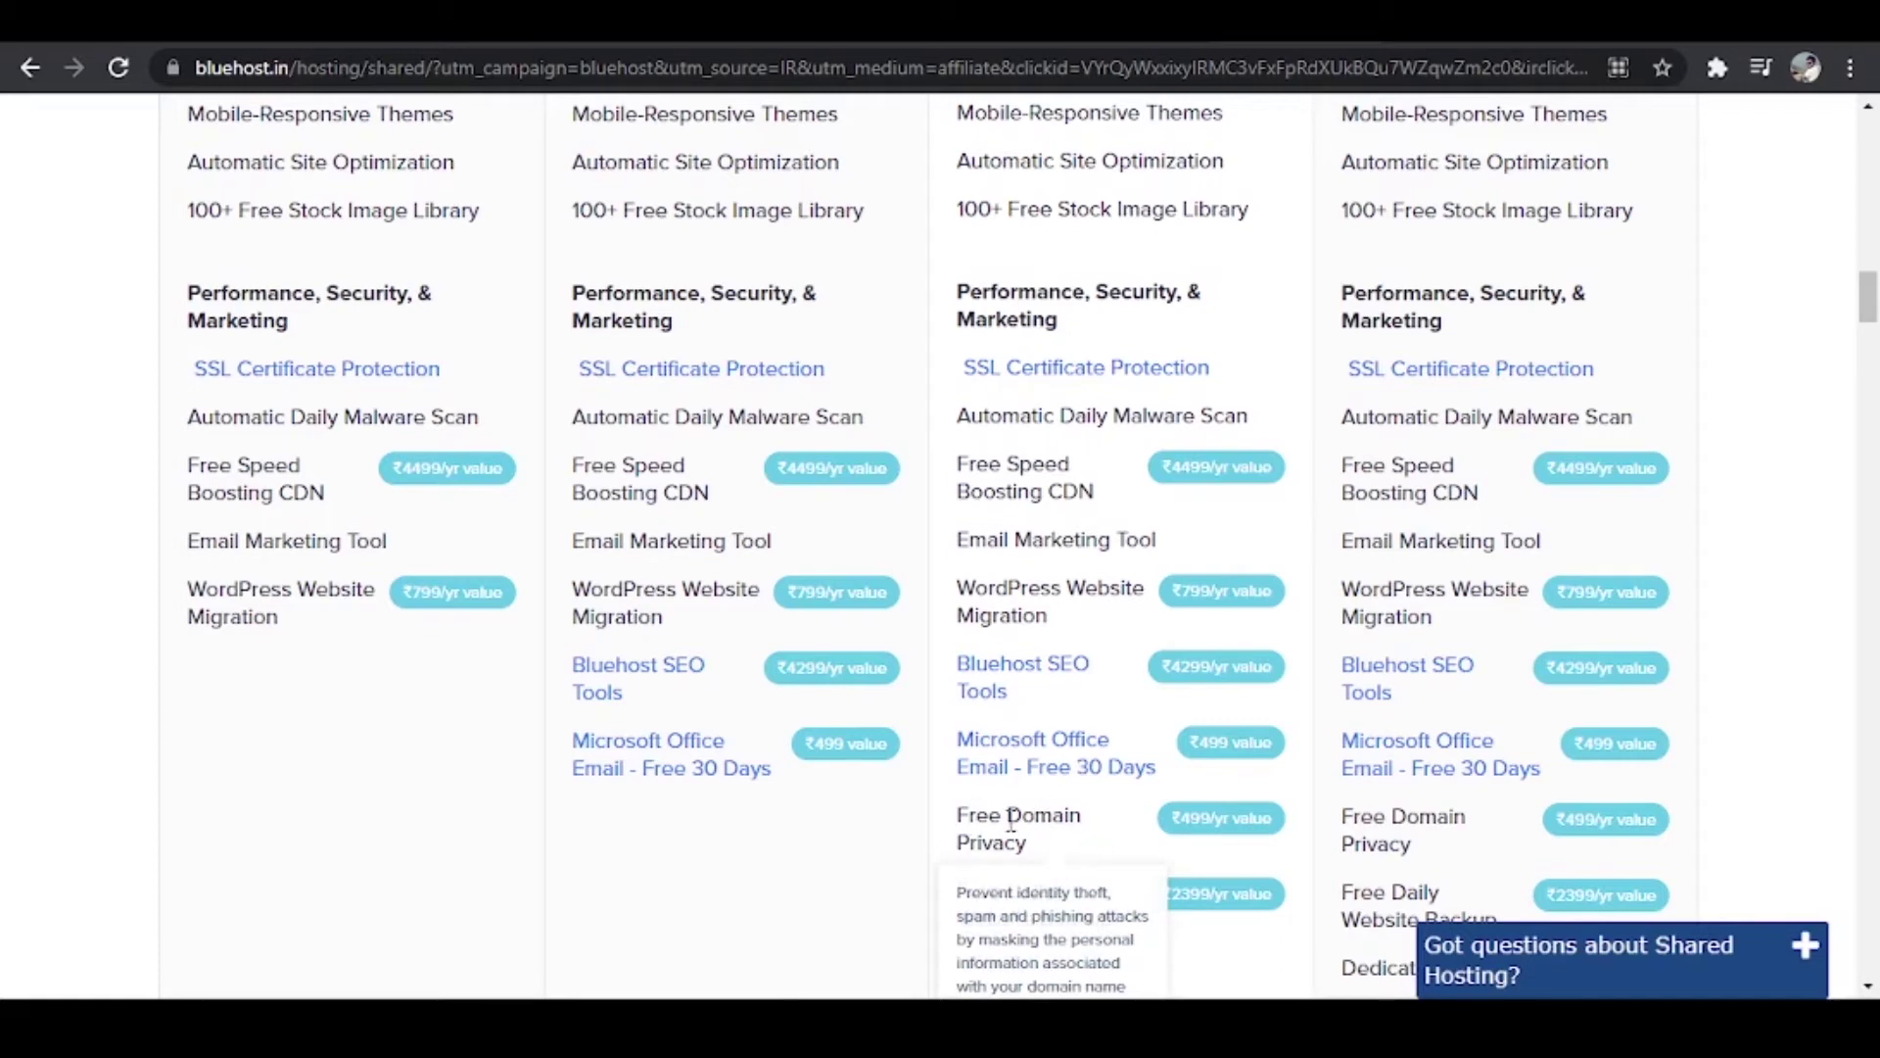
pyautogui.scroll(-2, 1038, 821)
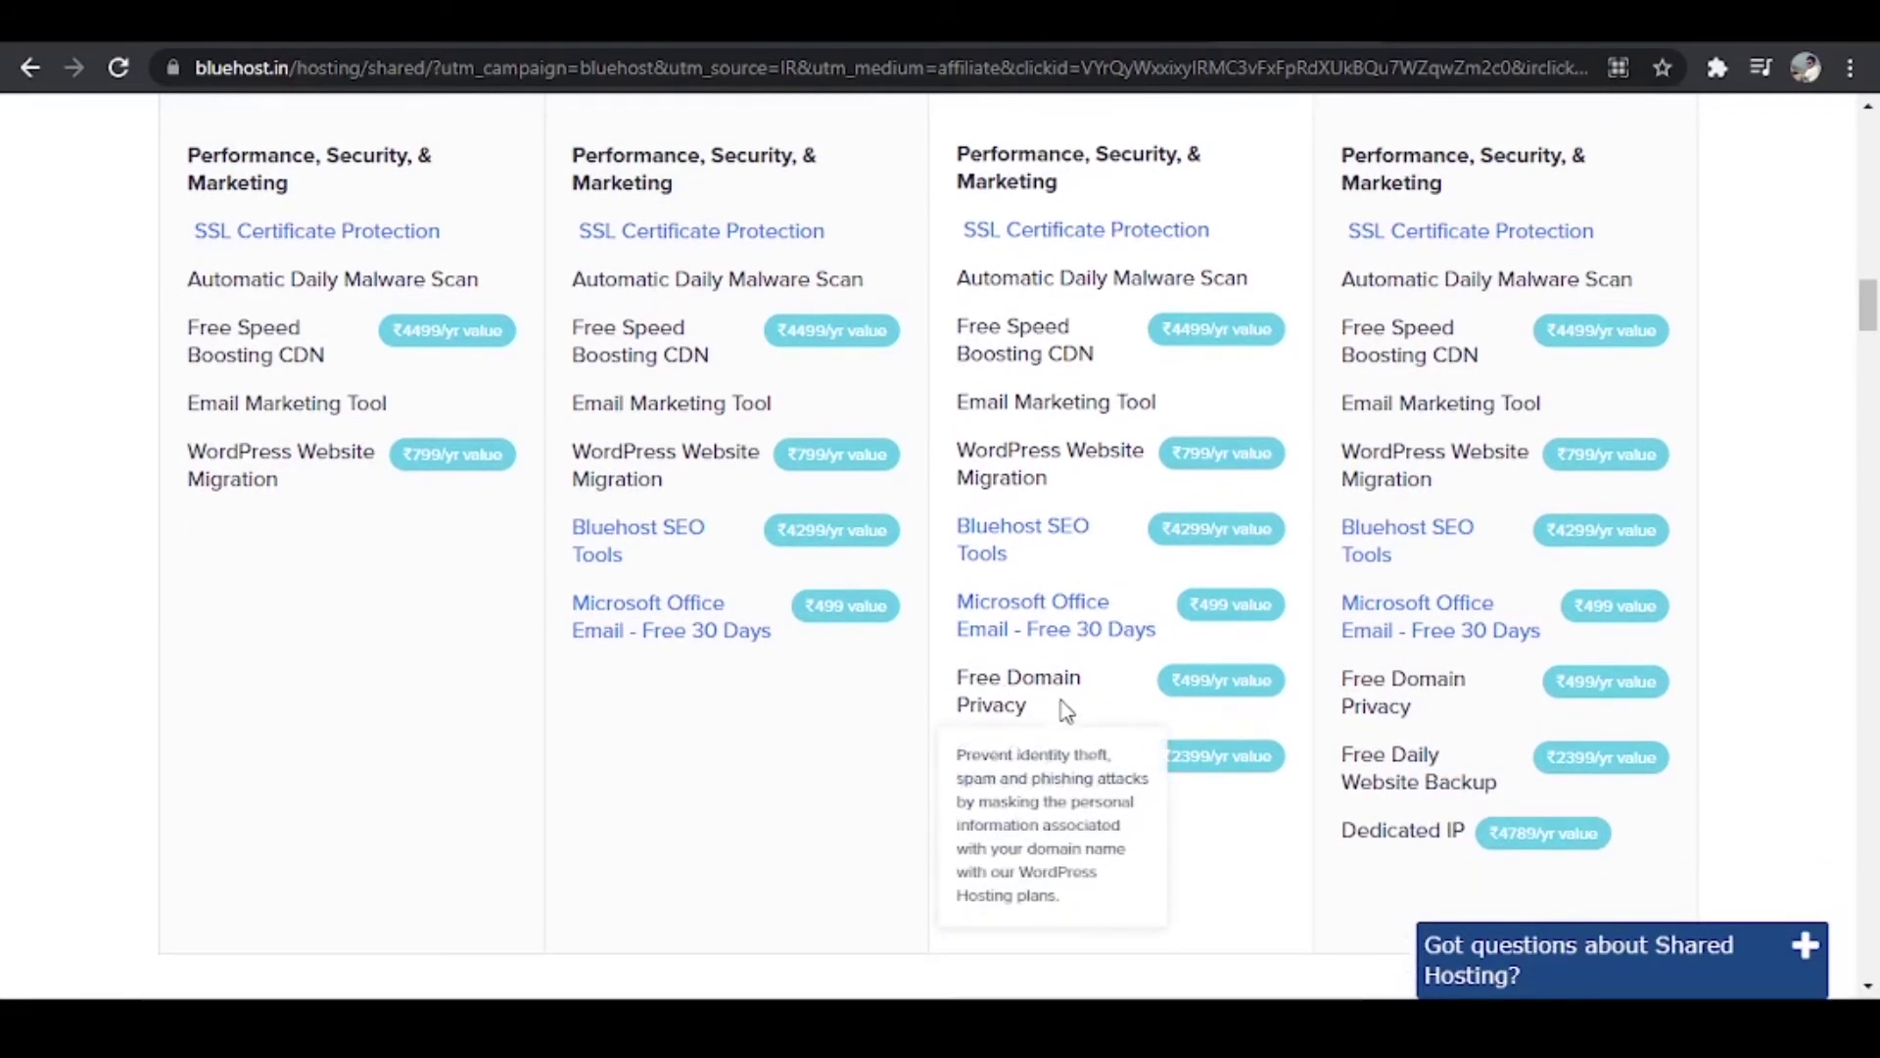
pyautogui.moveTo(1065, 784)
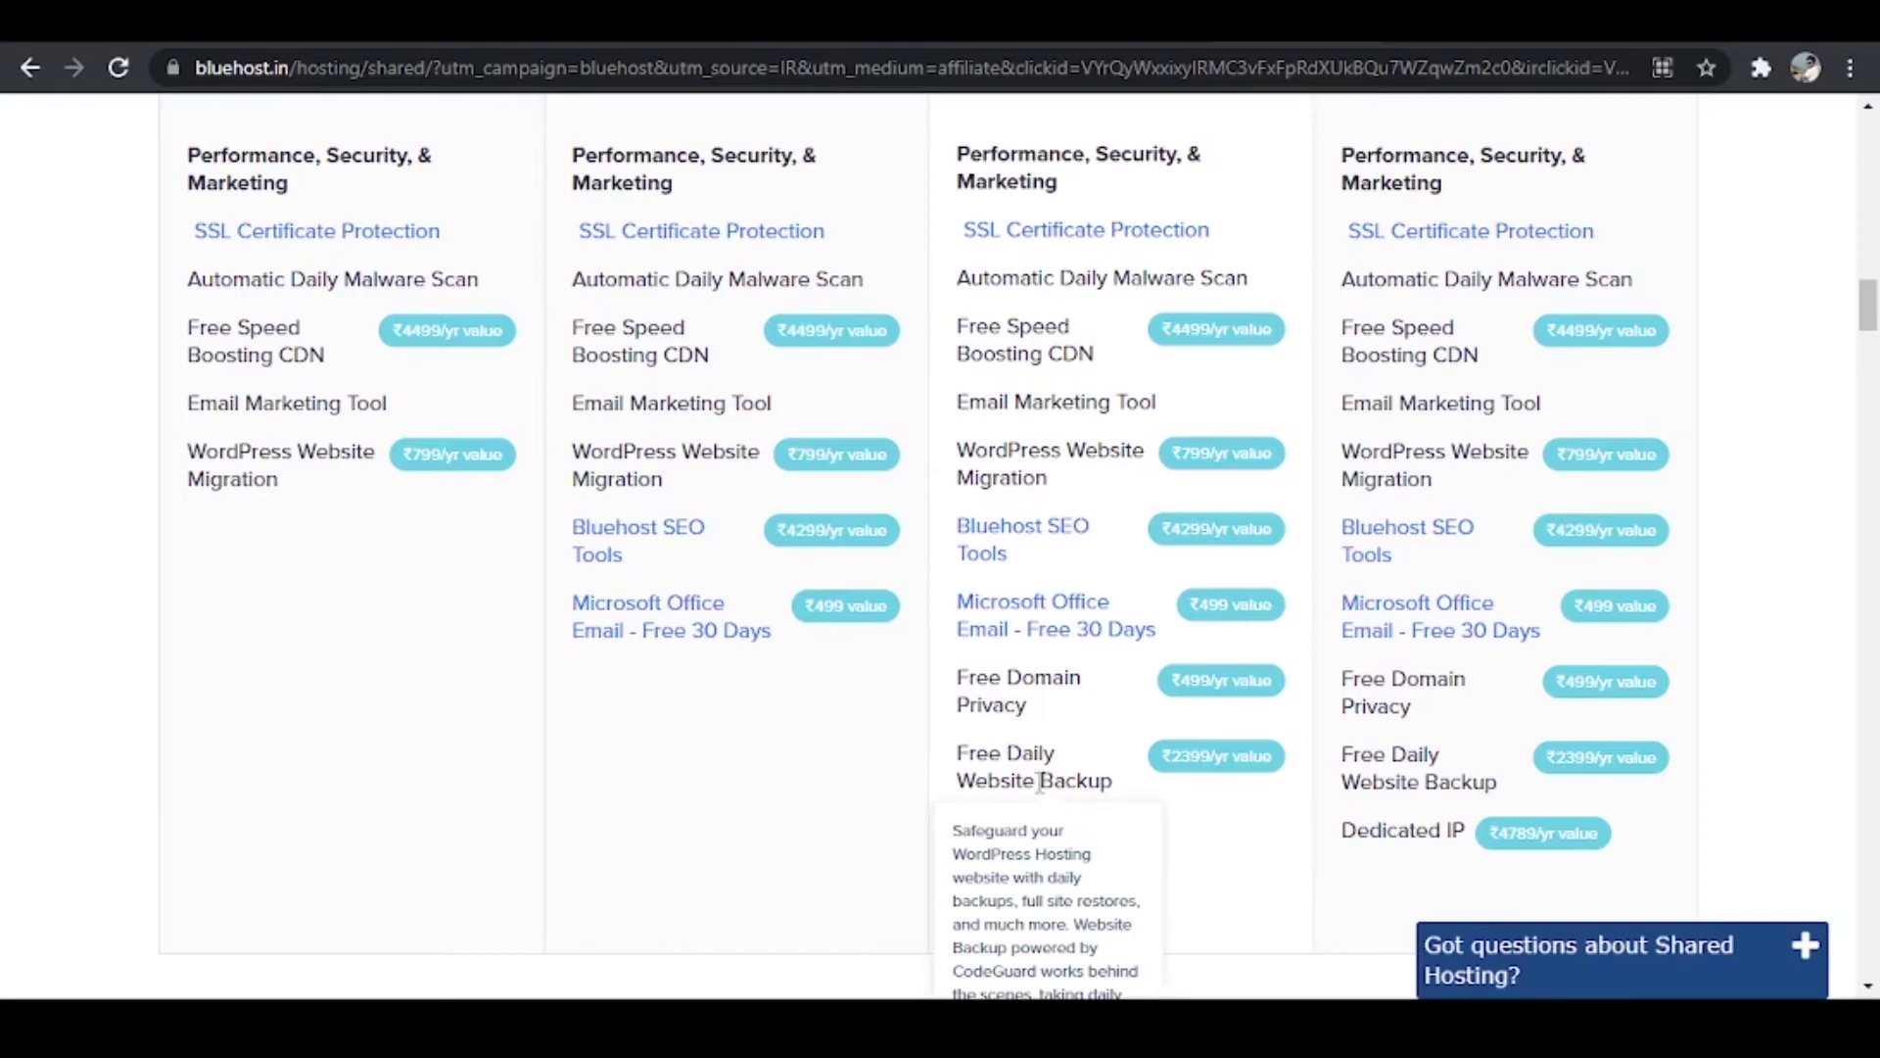
# Step: Select the Choice Plus plan at ₹299.00/mo
pyautogui.scroll(10, 1039, 784)
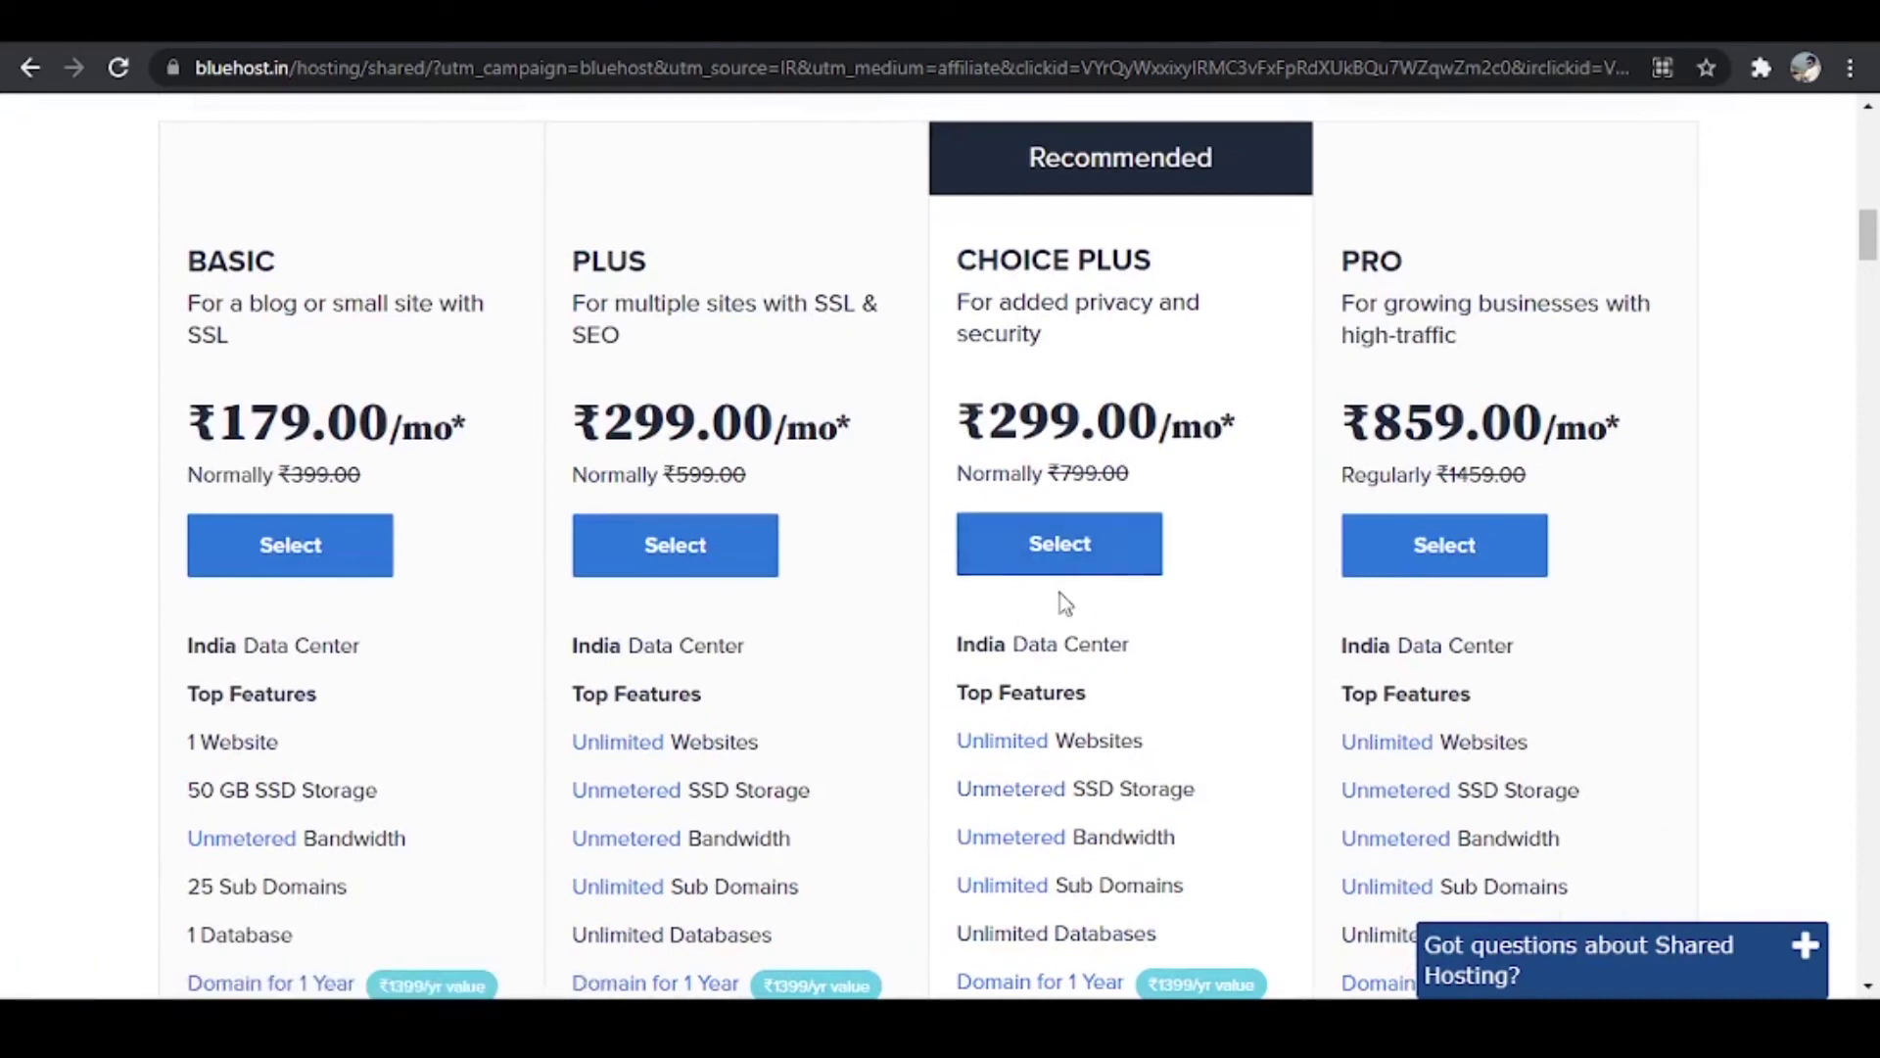
pyautogui.click(1040, 550)
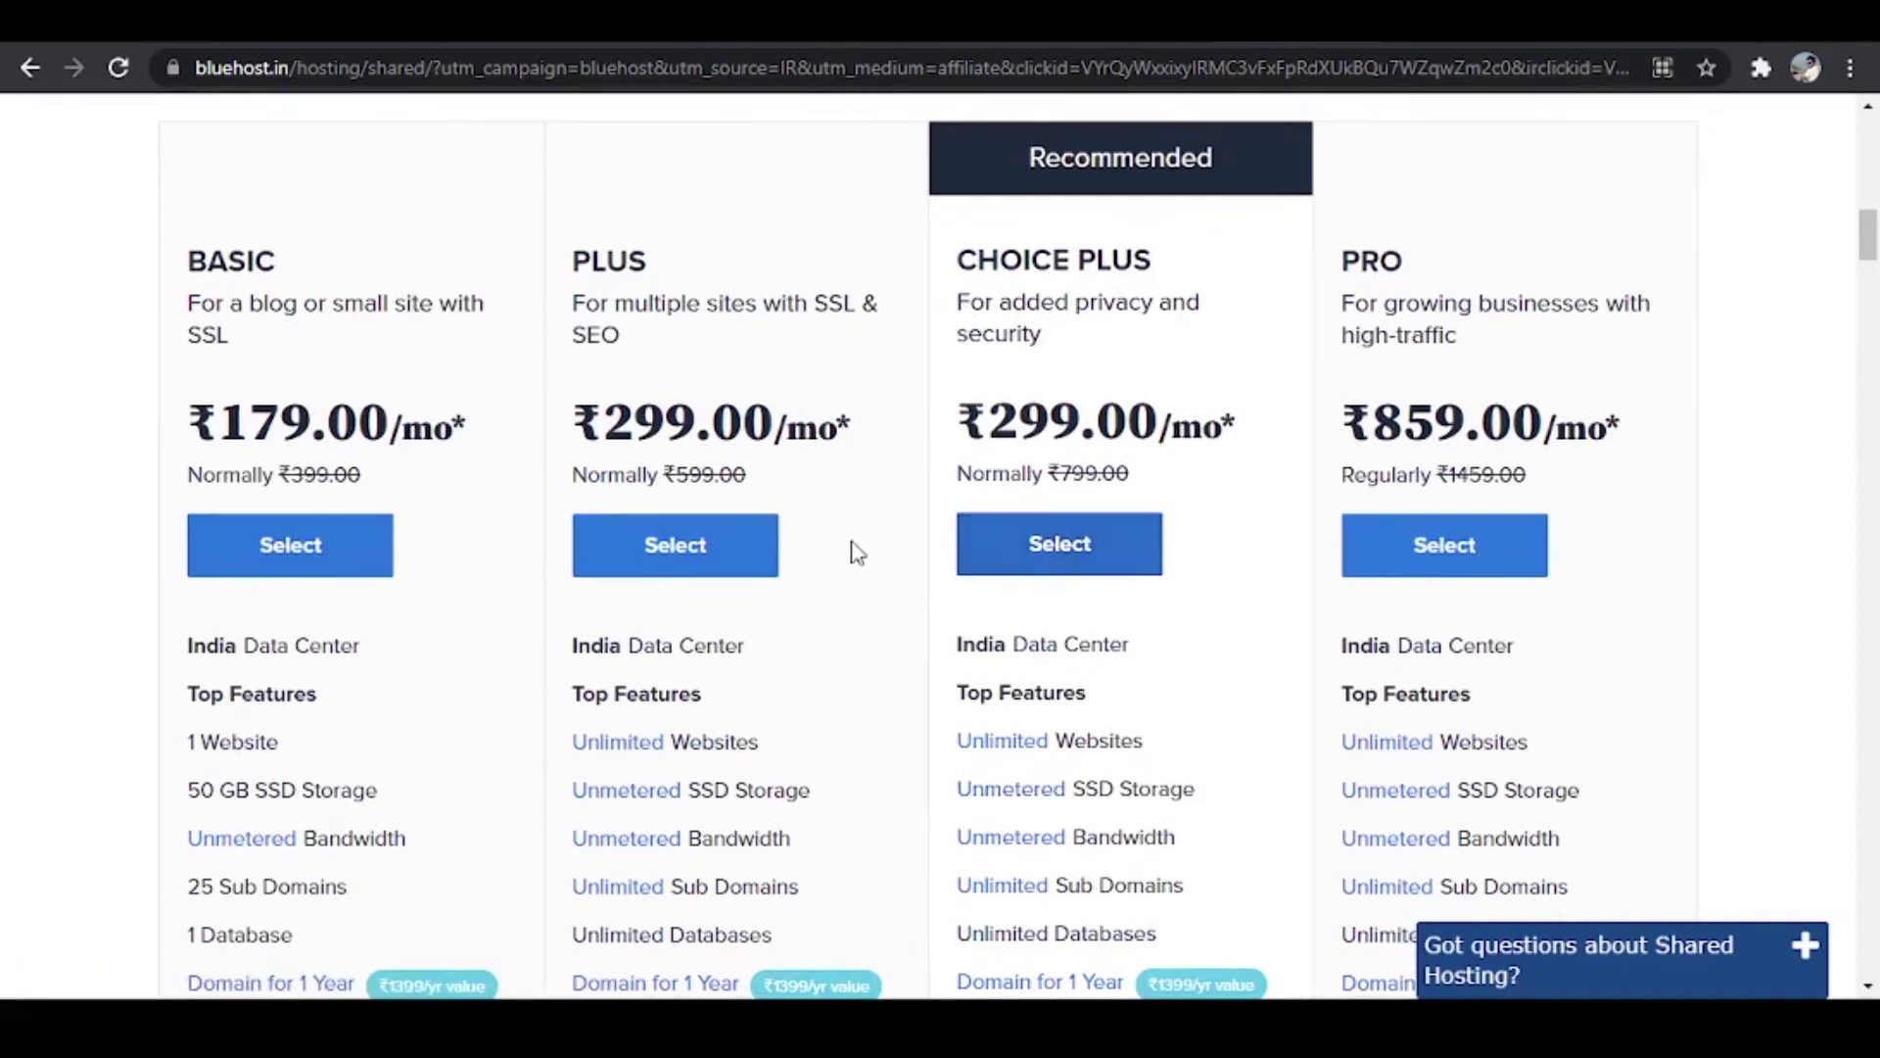
pyautogui.scroll(-15, 1067, 588)
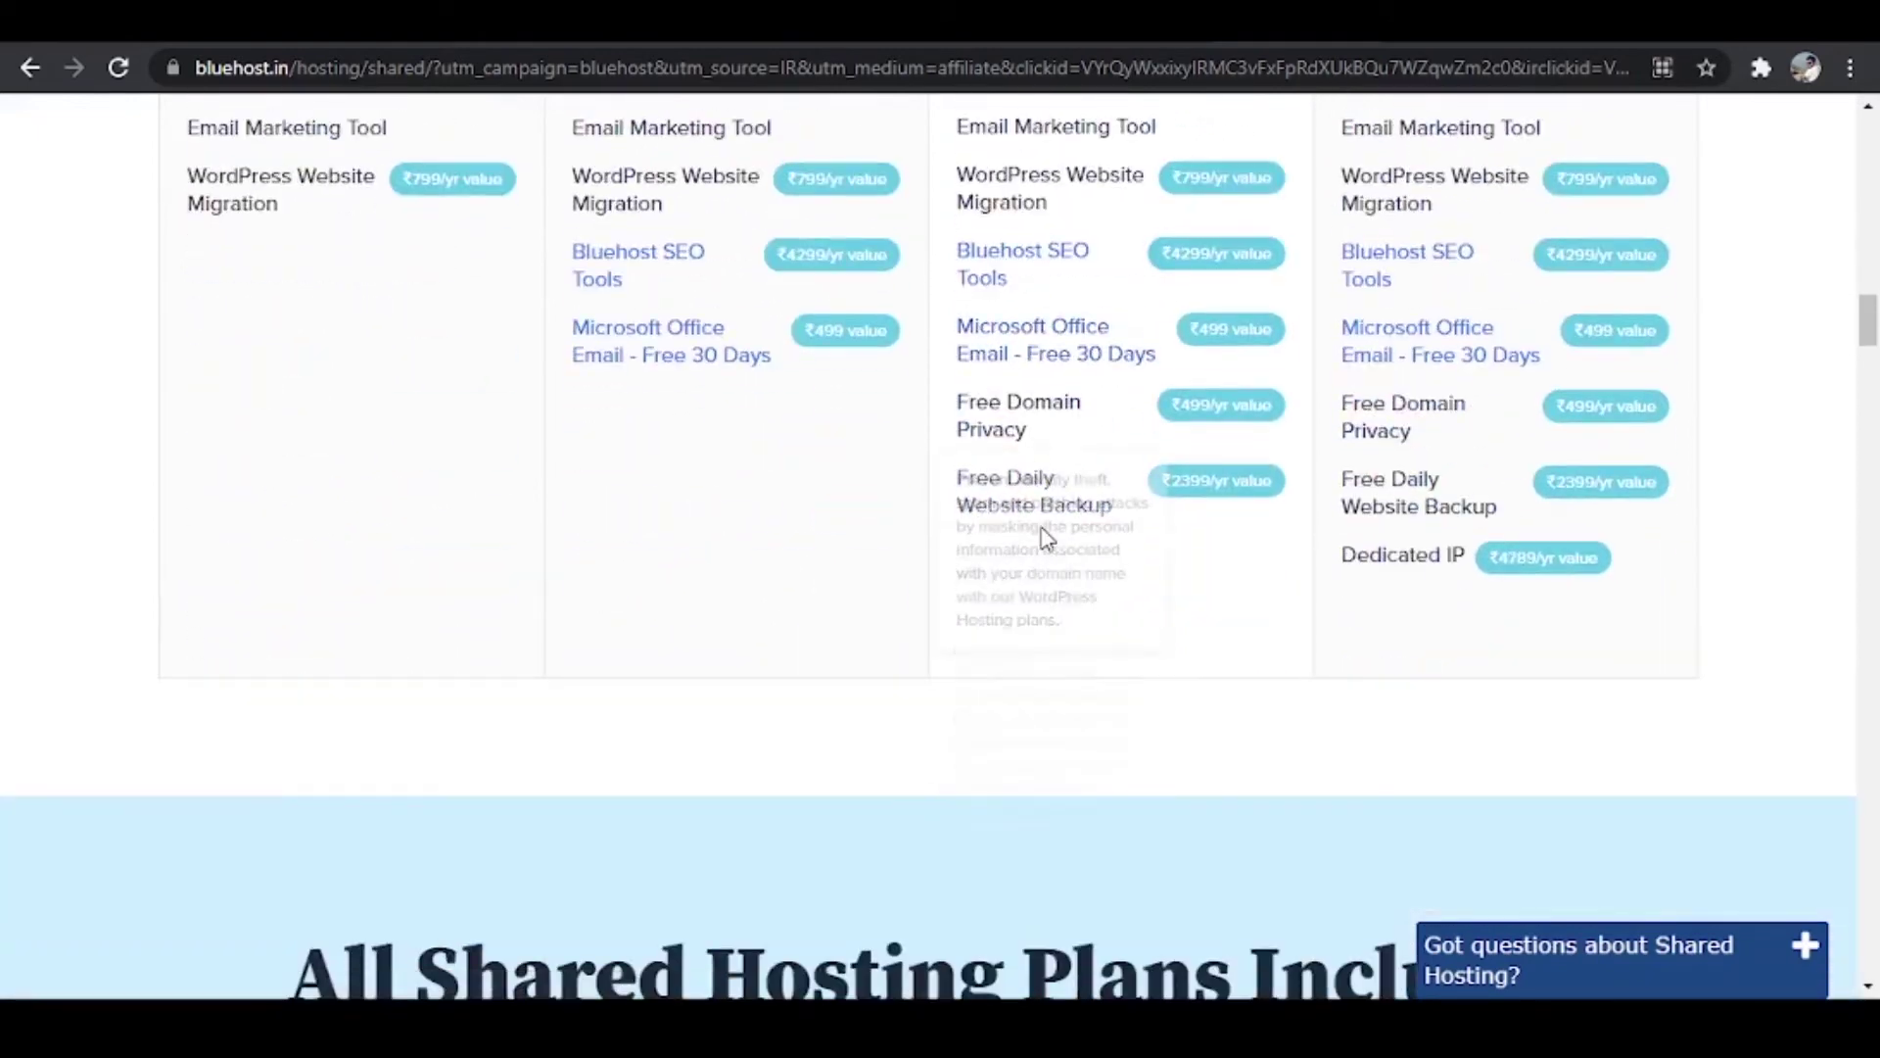
pyautogui.moveTo(1046, 401)
pyautogui.scroll(15, 1056, 501)
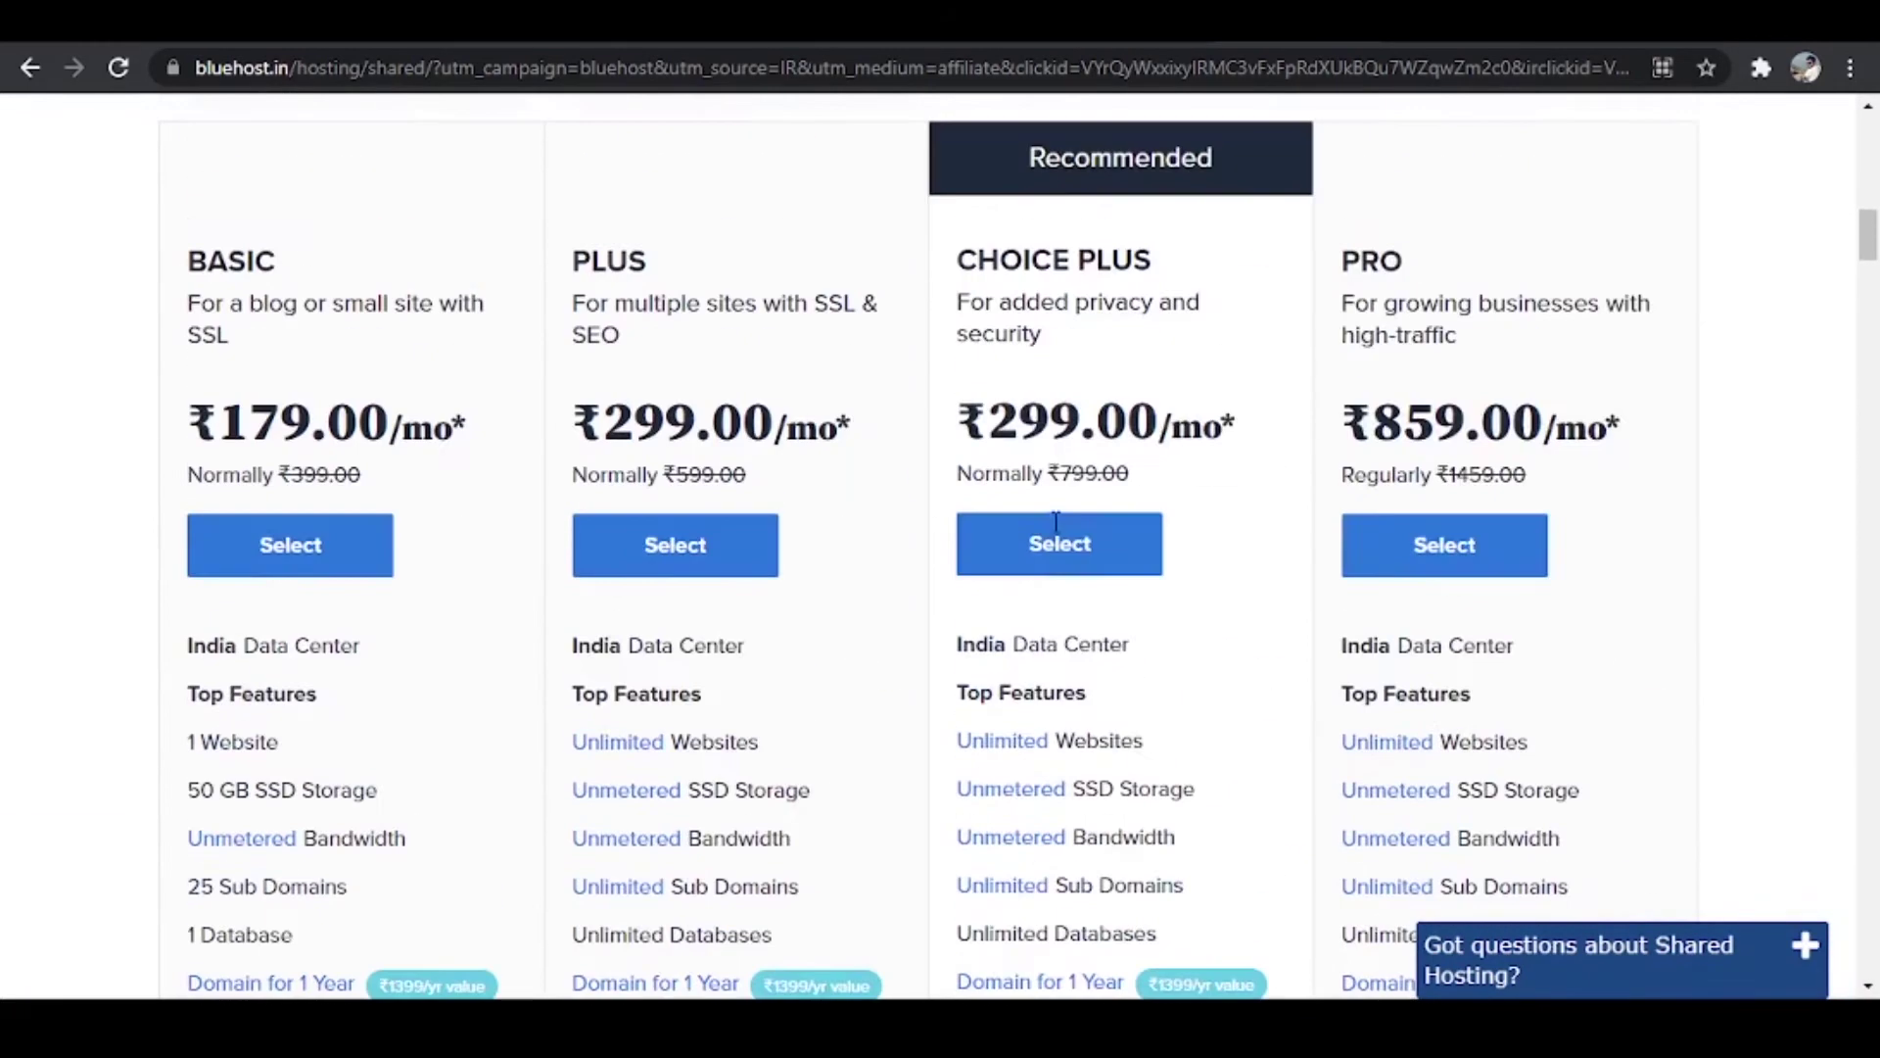
pyautogui.click(1113, 555)
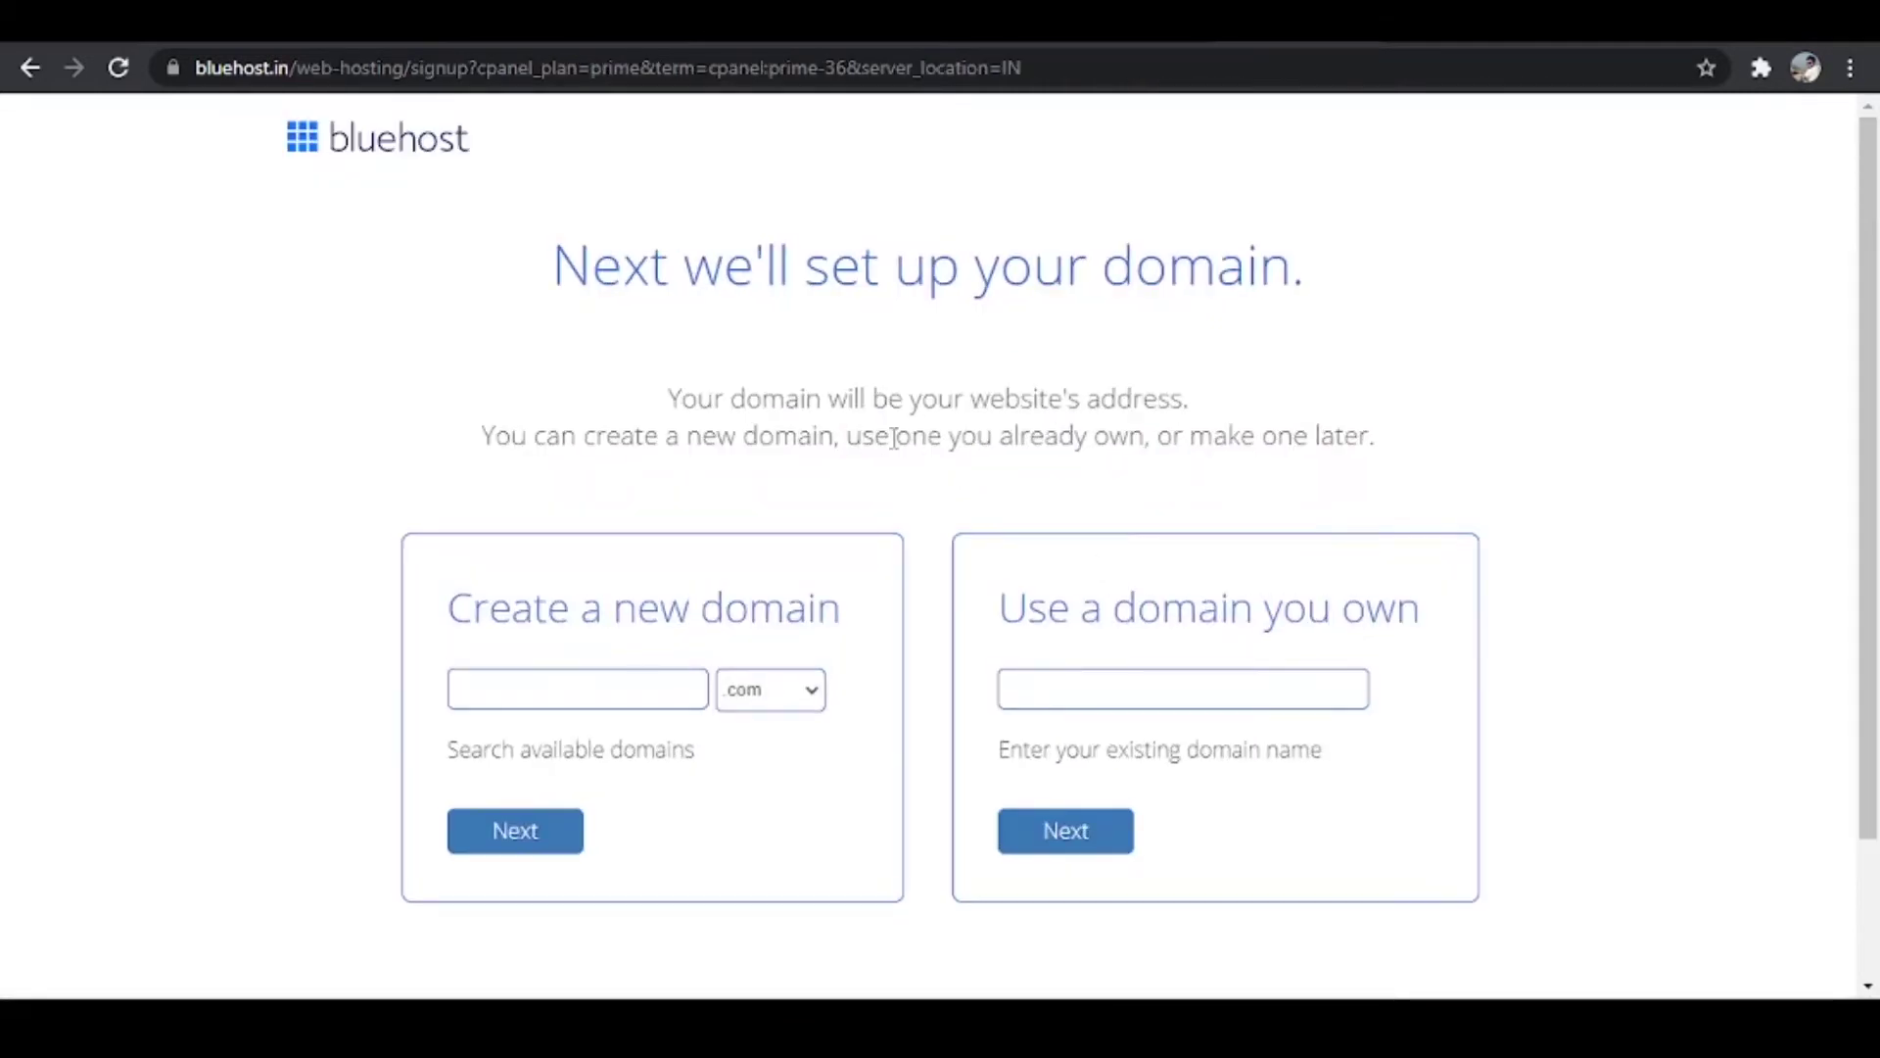
# Step: Enter mdzamanbusiness with .com and confirm mdzamanbusiness.com is available
pyautogui.click(579, 687)
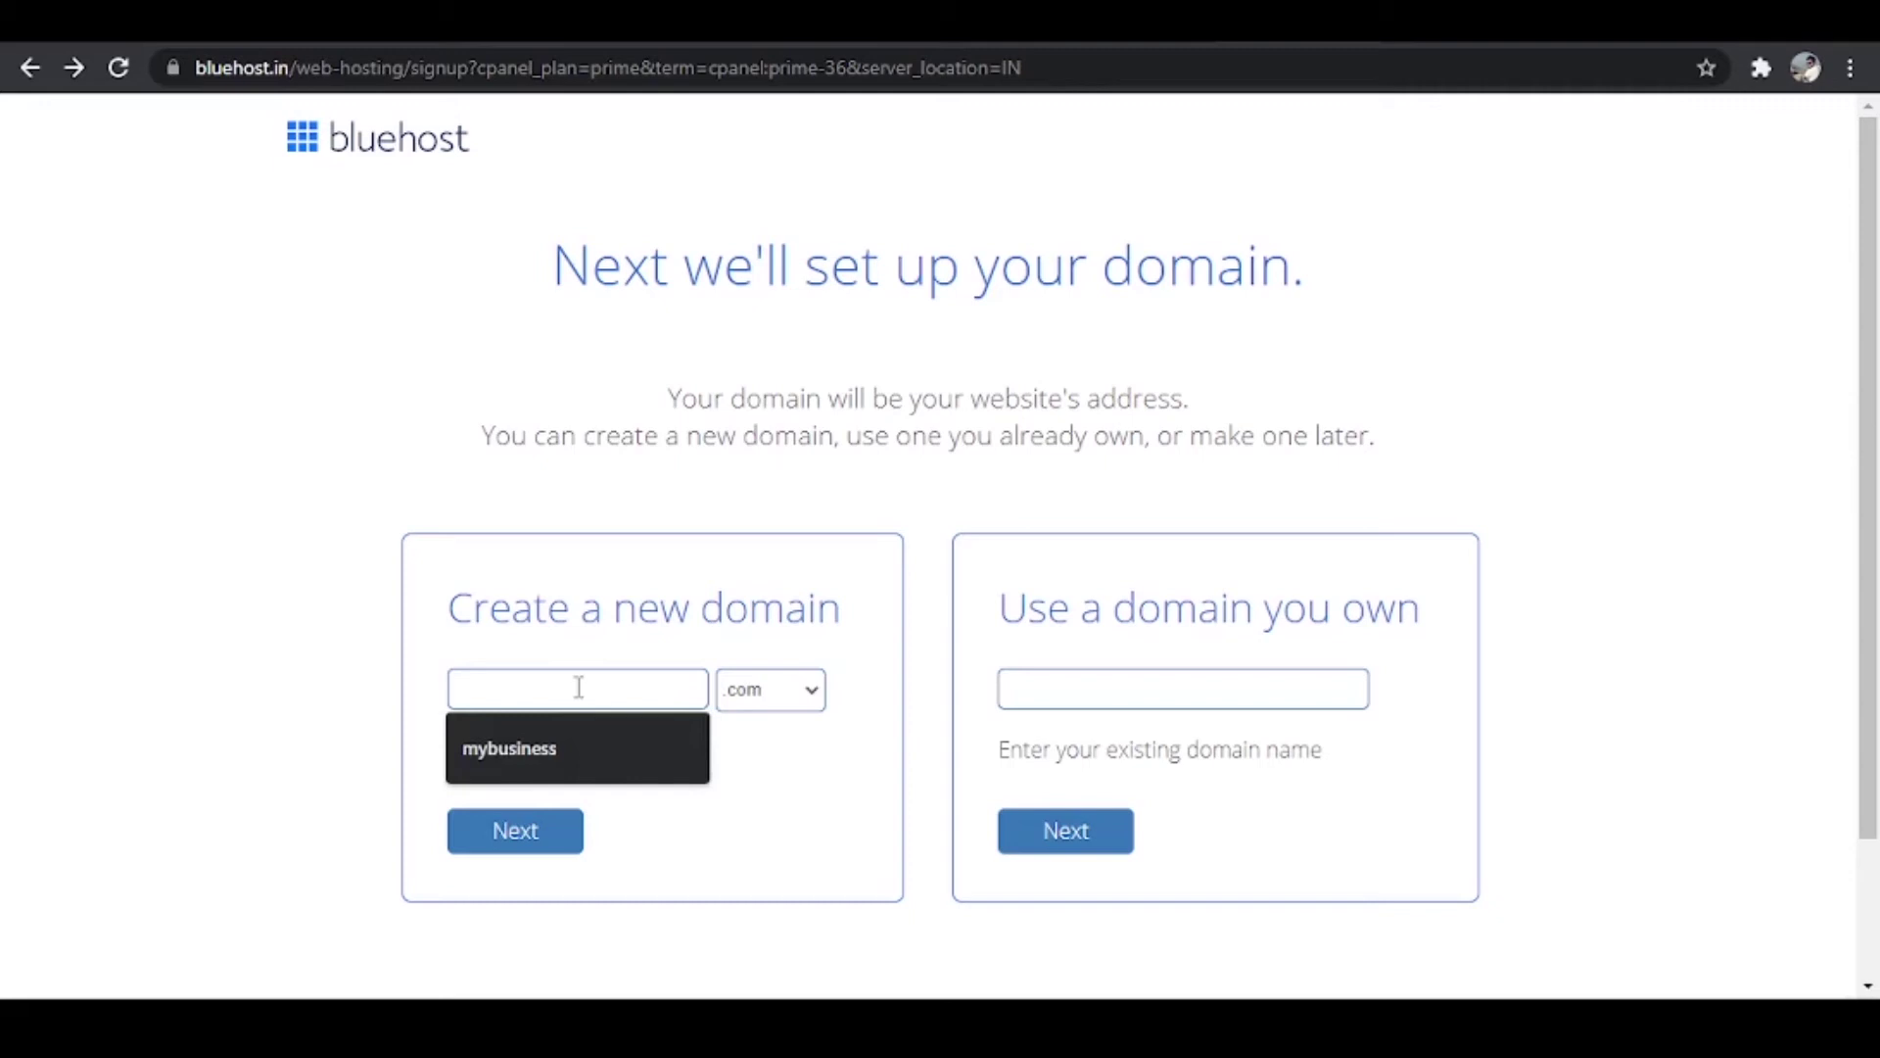
pyautogui.write('mdzama')
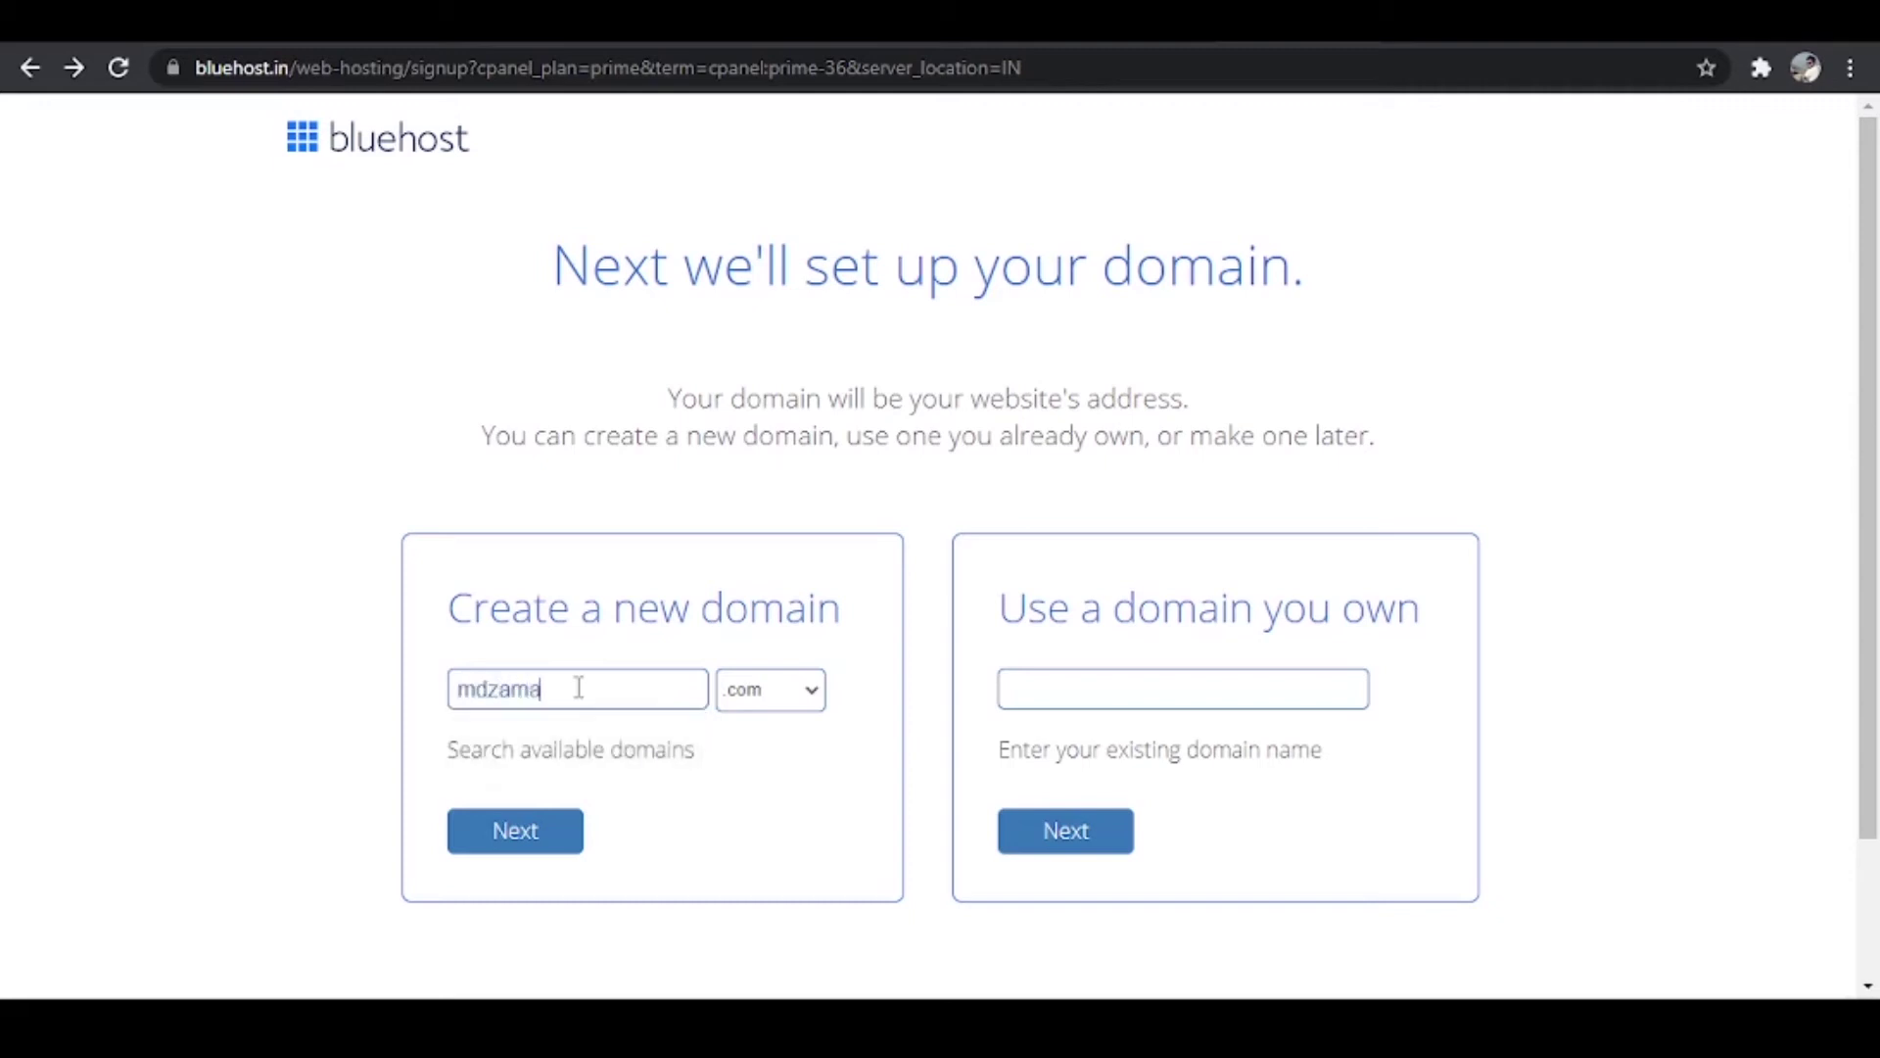
pyautogui.write('nbusiness')
pyautogui.click(1120, 692)
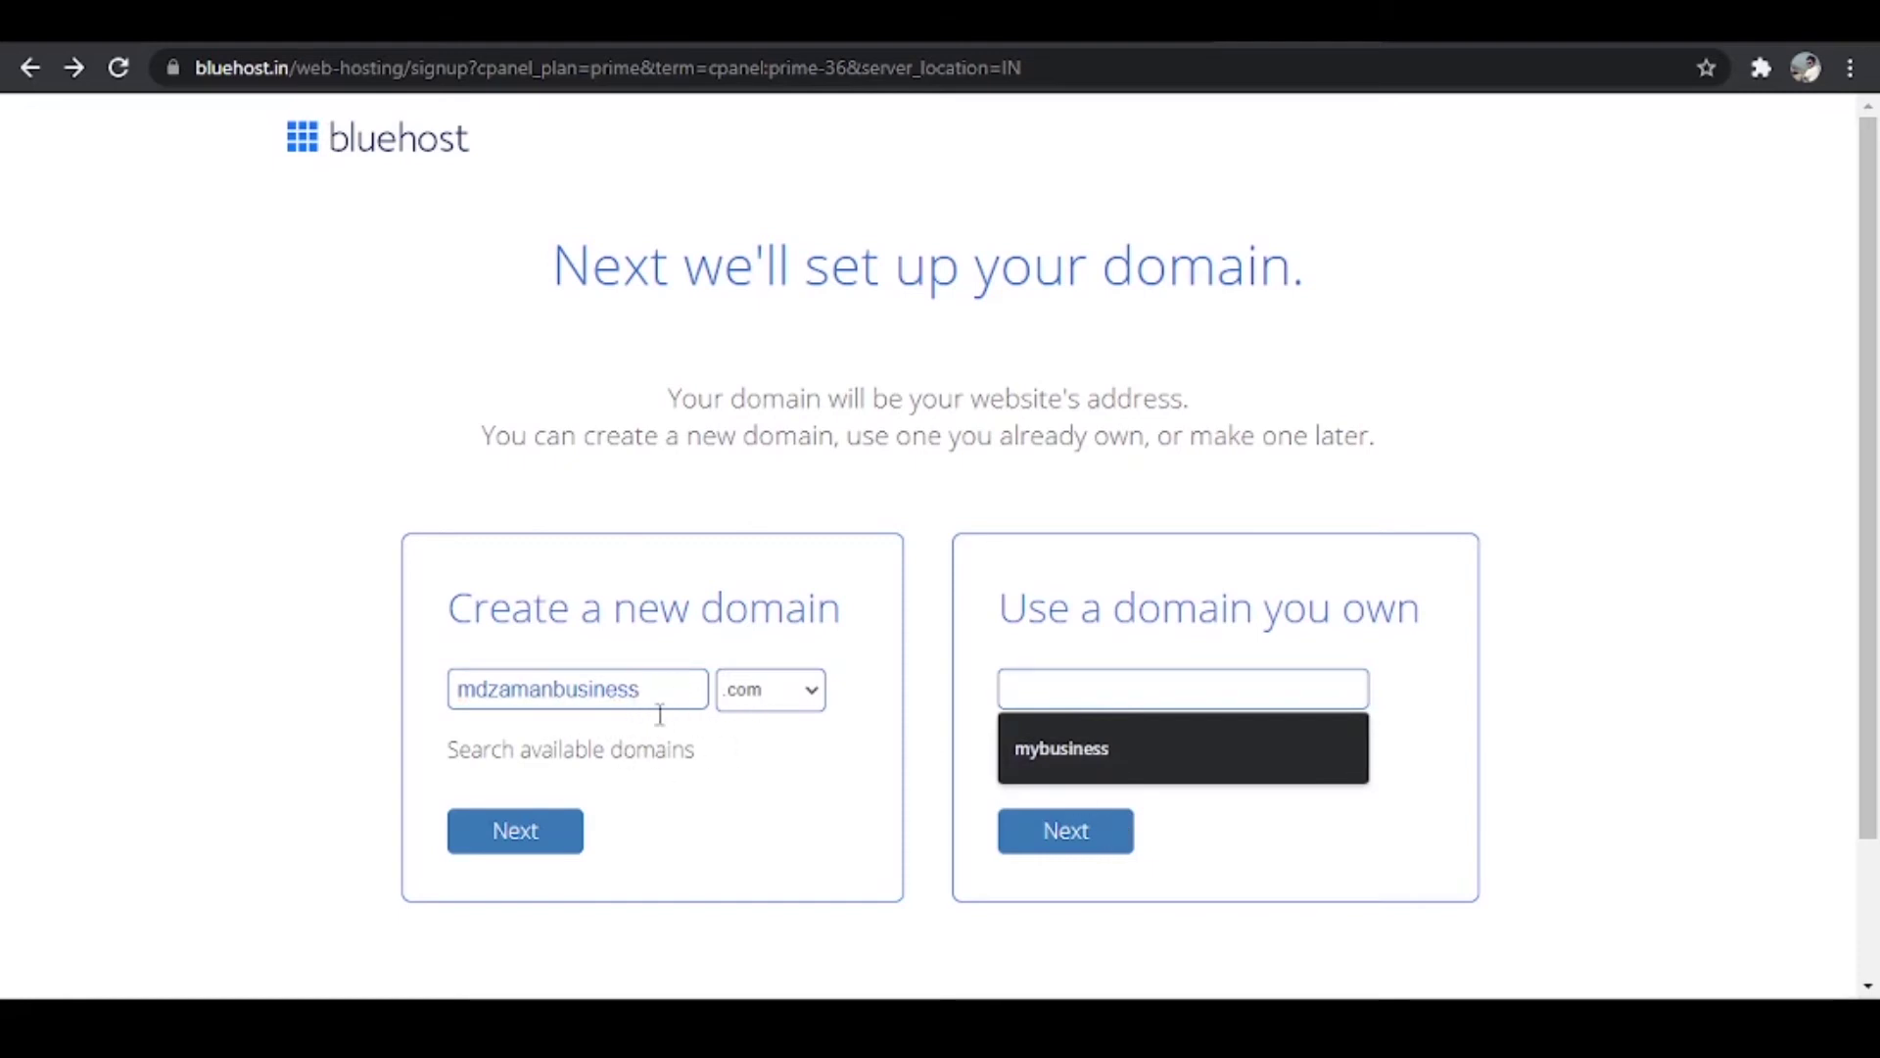
pyautogui.click(538, 848)
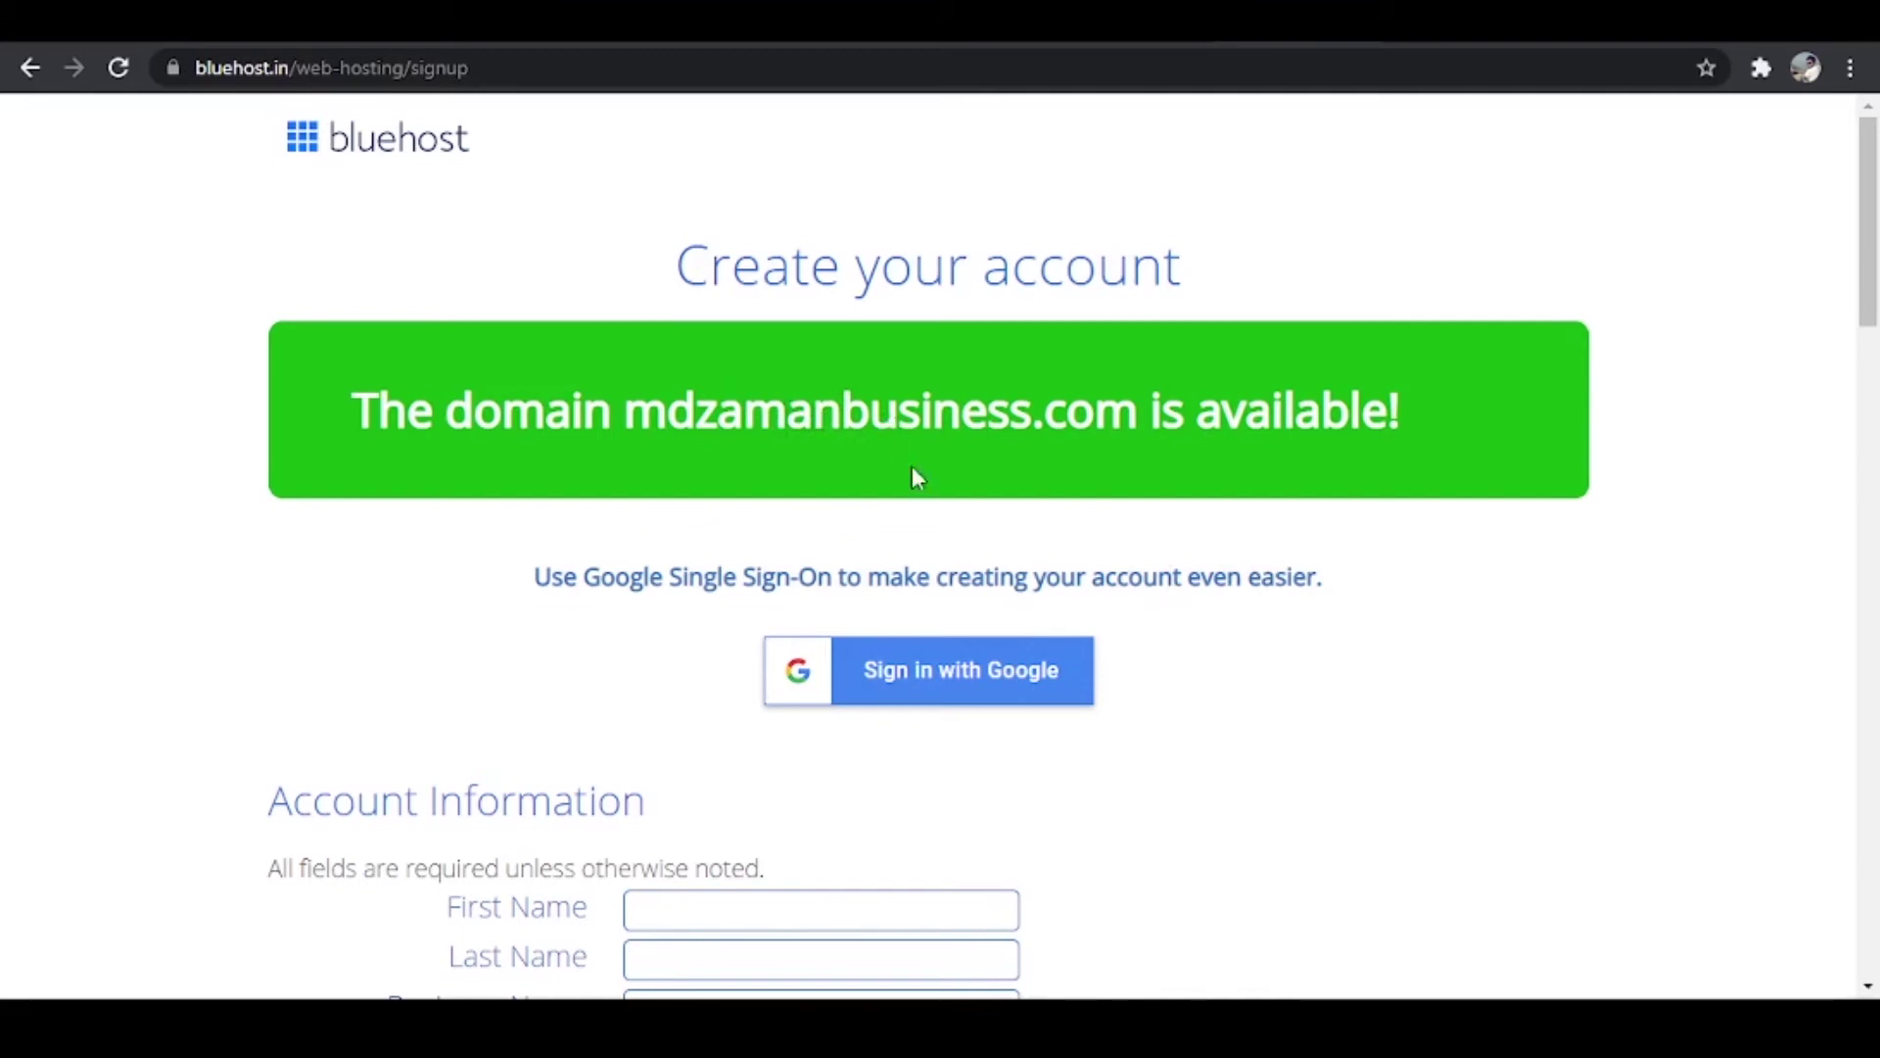
# Step: Fill the first name, last name and business name from autofill suggestions
pyautogui.scroll(-1, 965, 632)
pyautogui.scroll(-2, 999, 749)
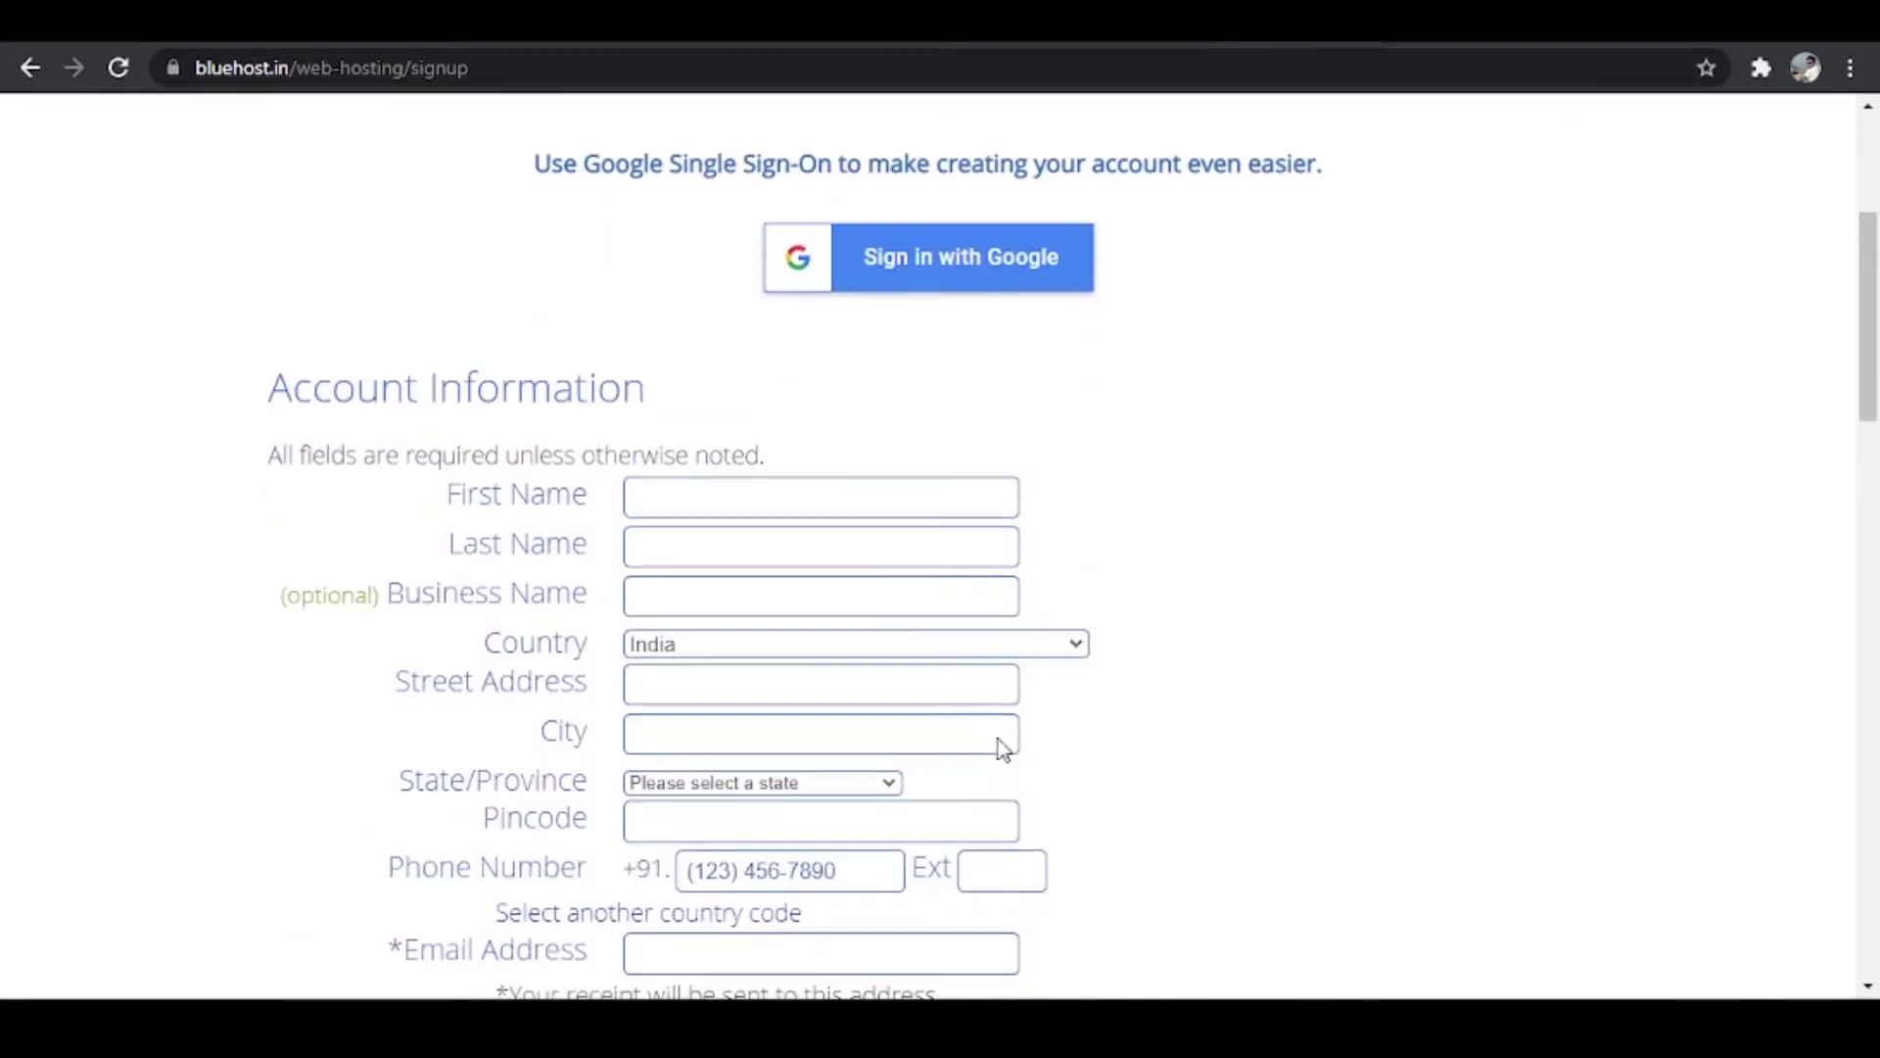
pyautogui.click(785, 499)
pyautogui.click(851, 548)
pyautogui.click(789, 546)
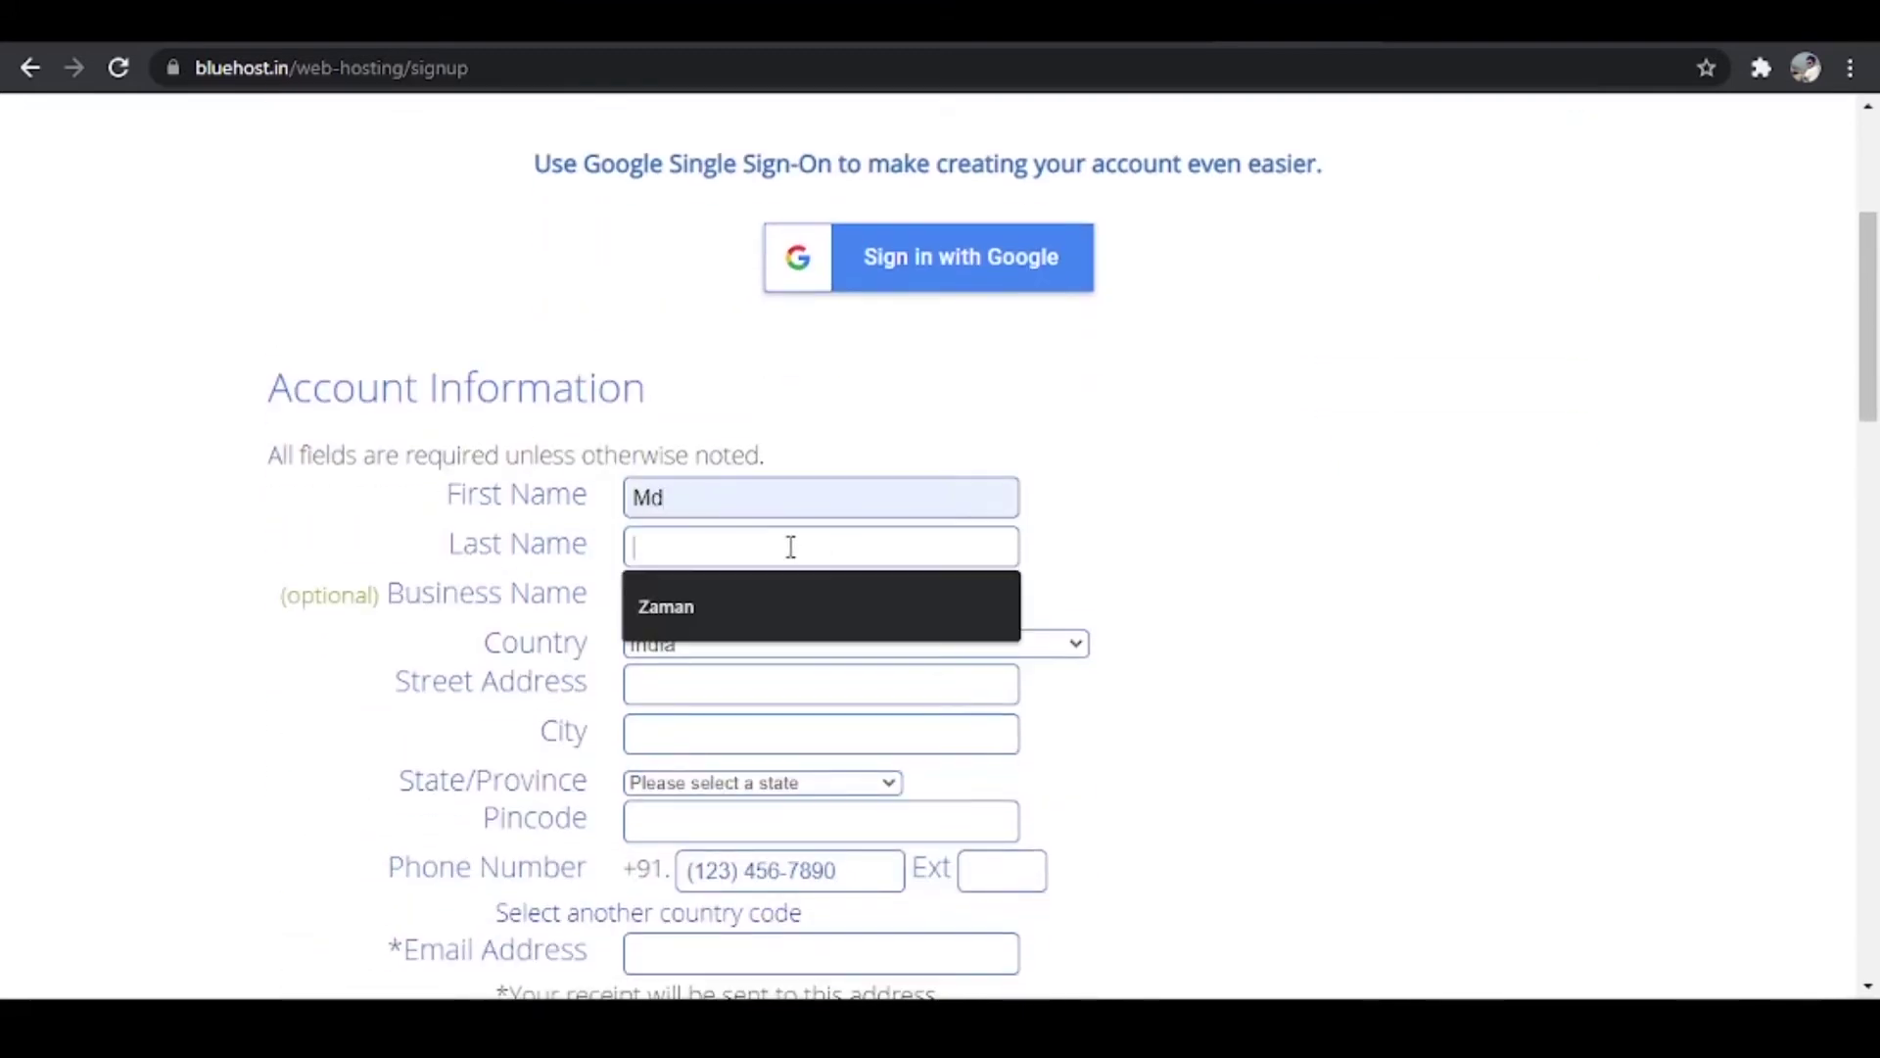
pyautogui.click(754, 620)
pyautogui.click(738, 594)
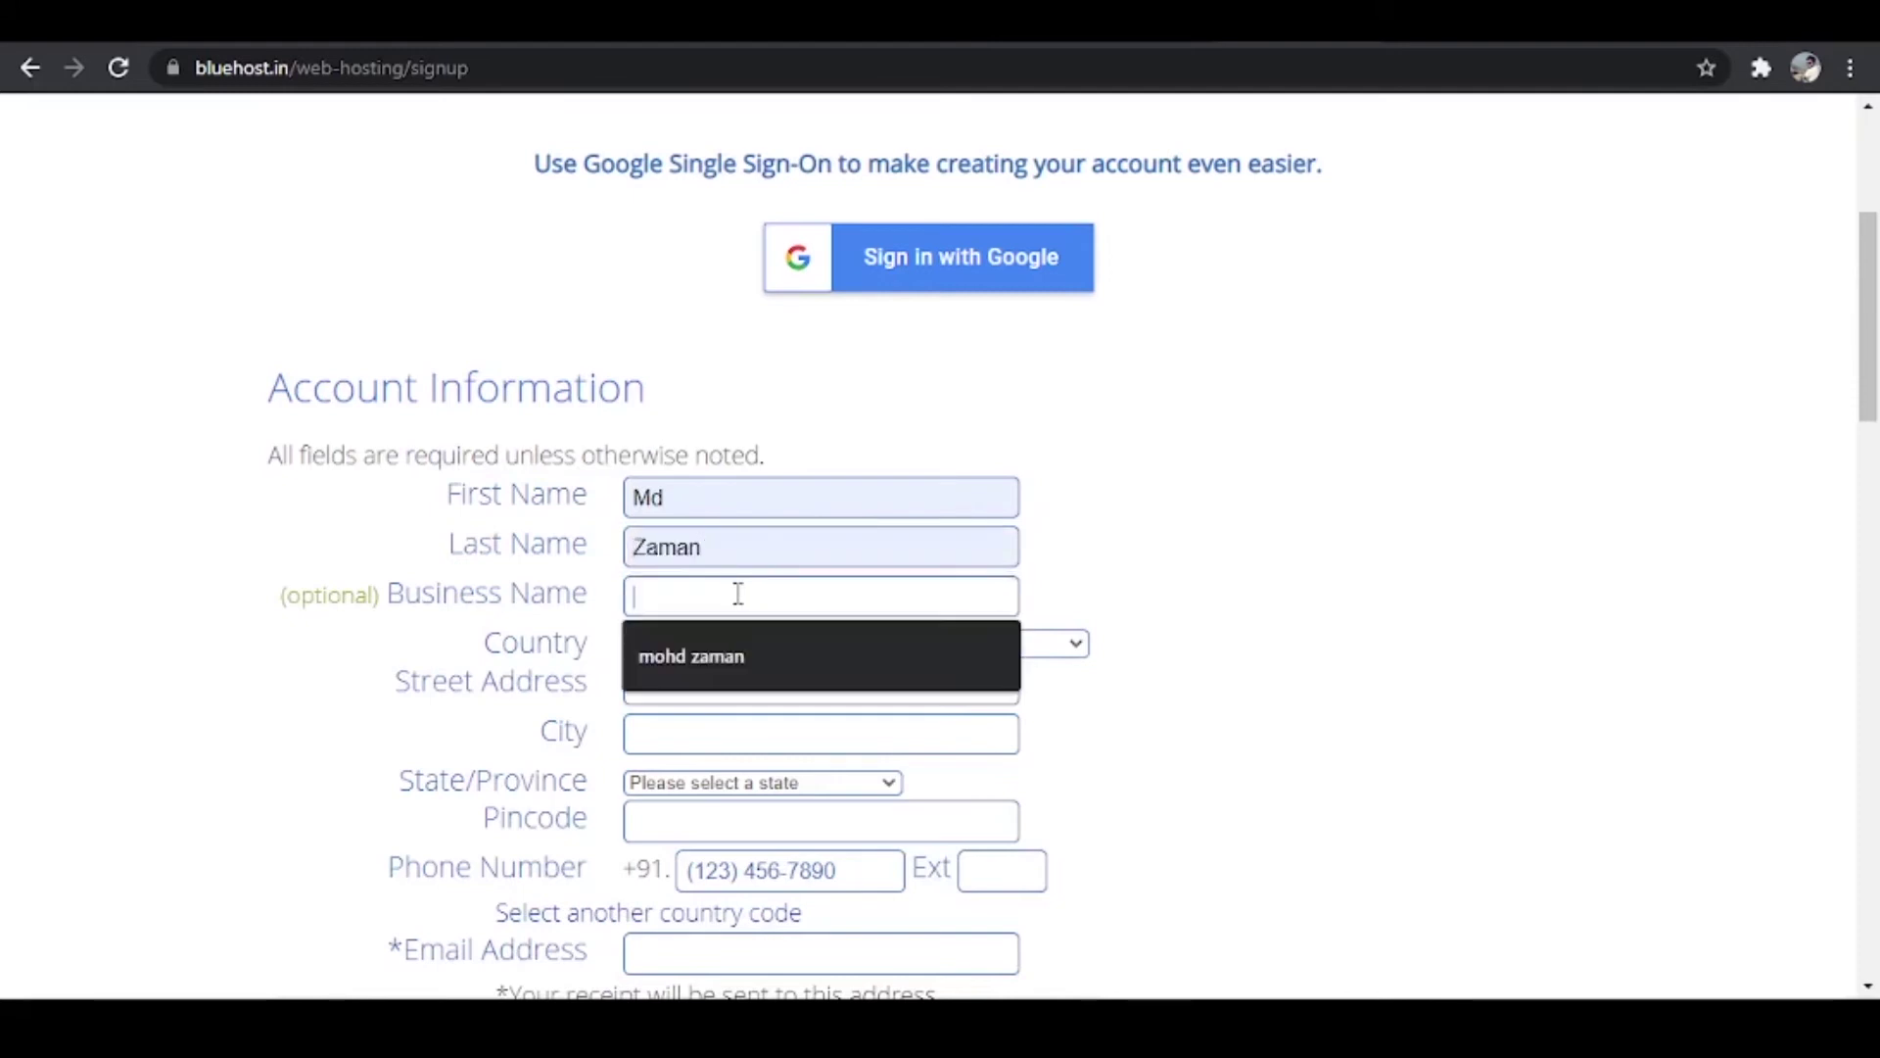
pyautogui.click(736, 650)
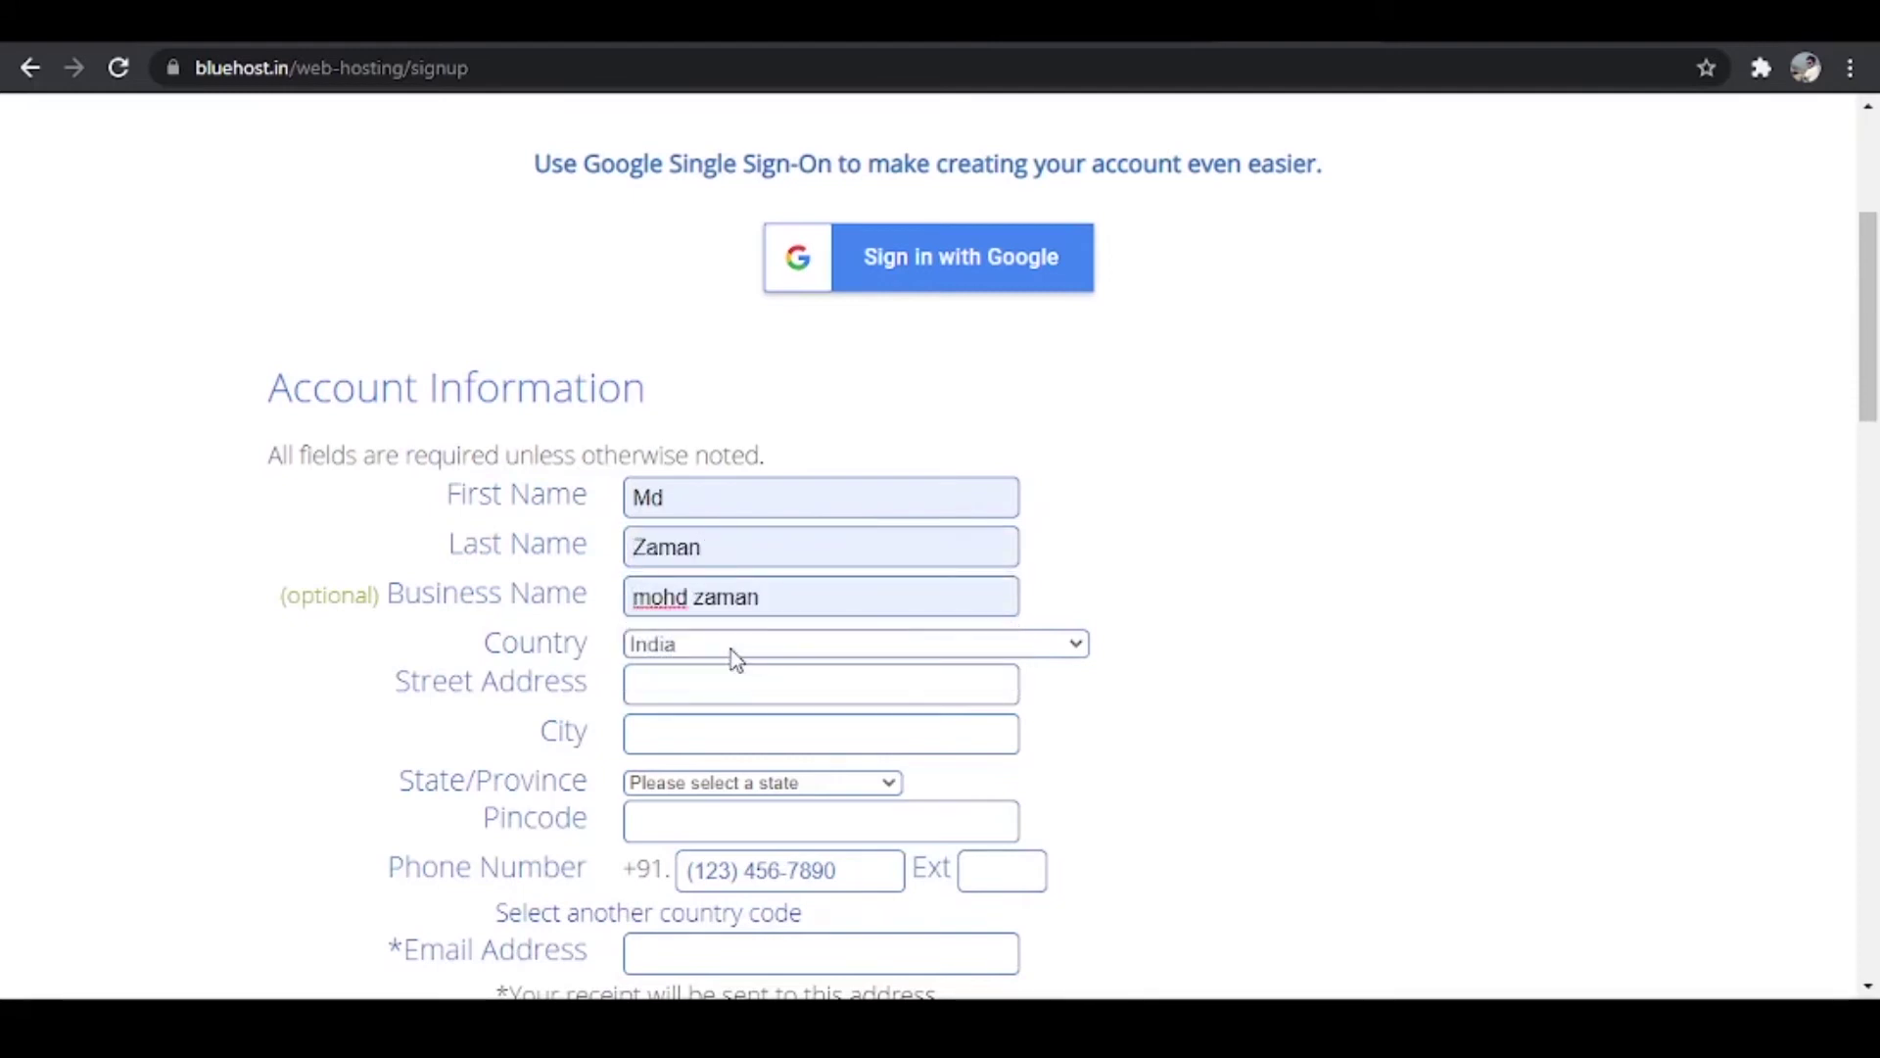
# Step: Enter the street address and city, pick the state from the list, and enter the pincode
pyautogui.click(686, 683)
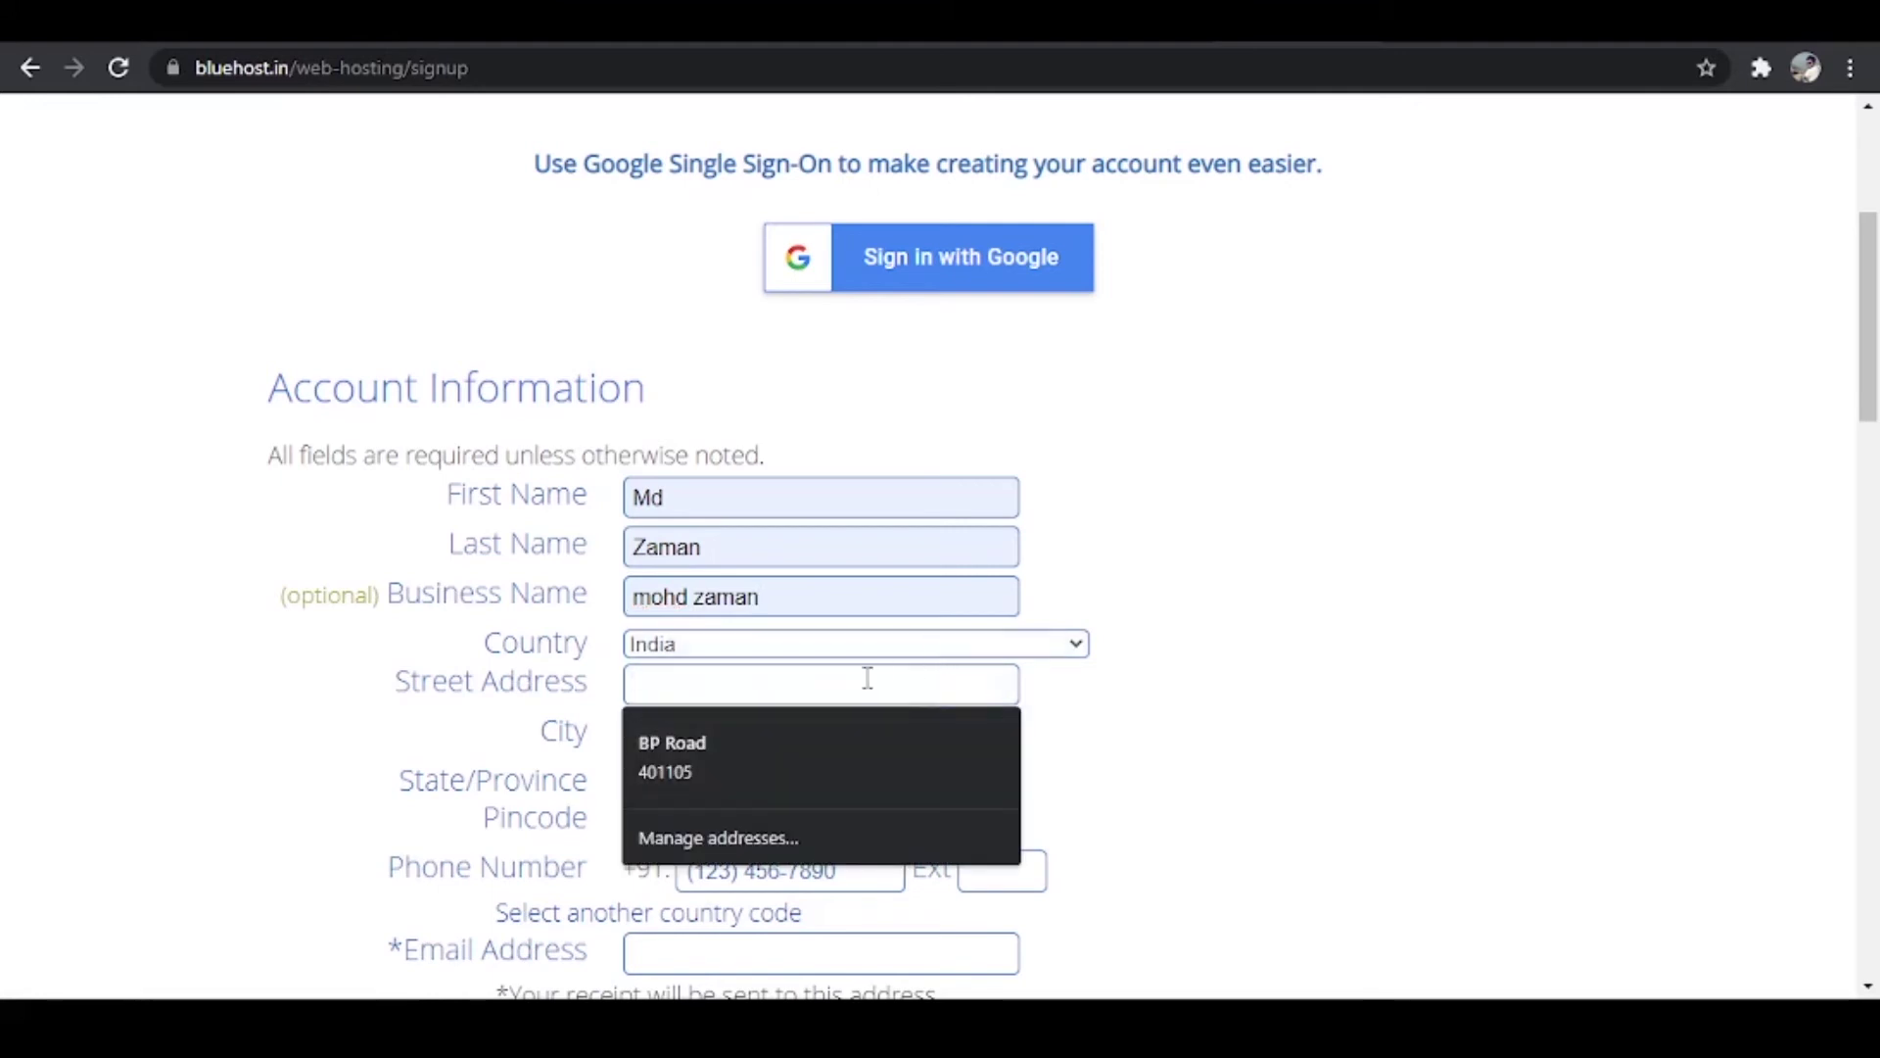
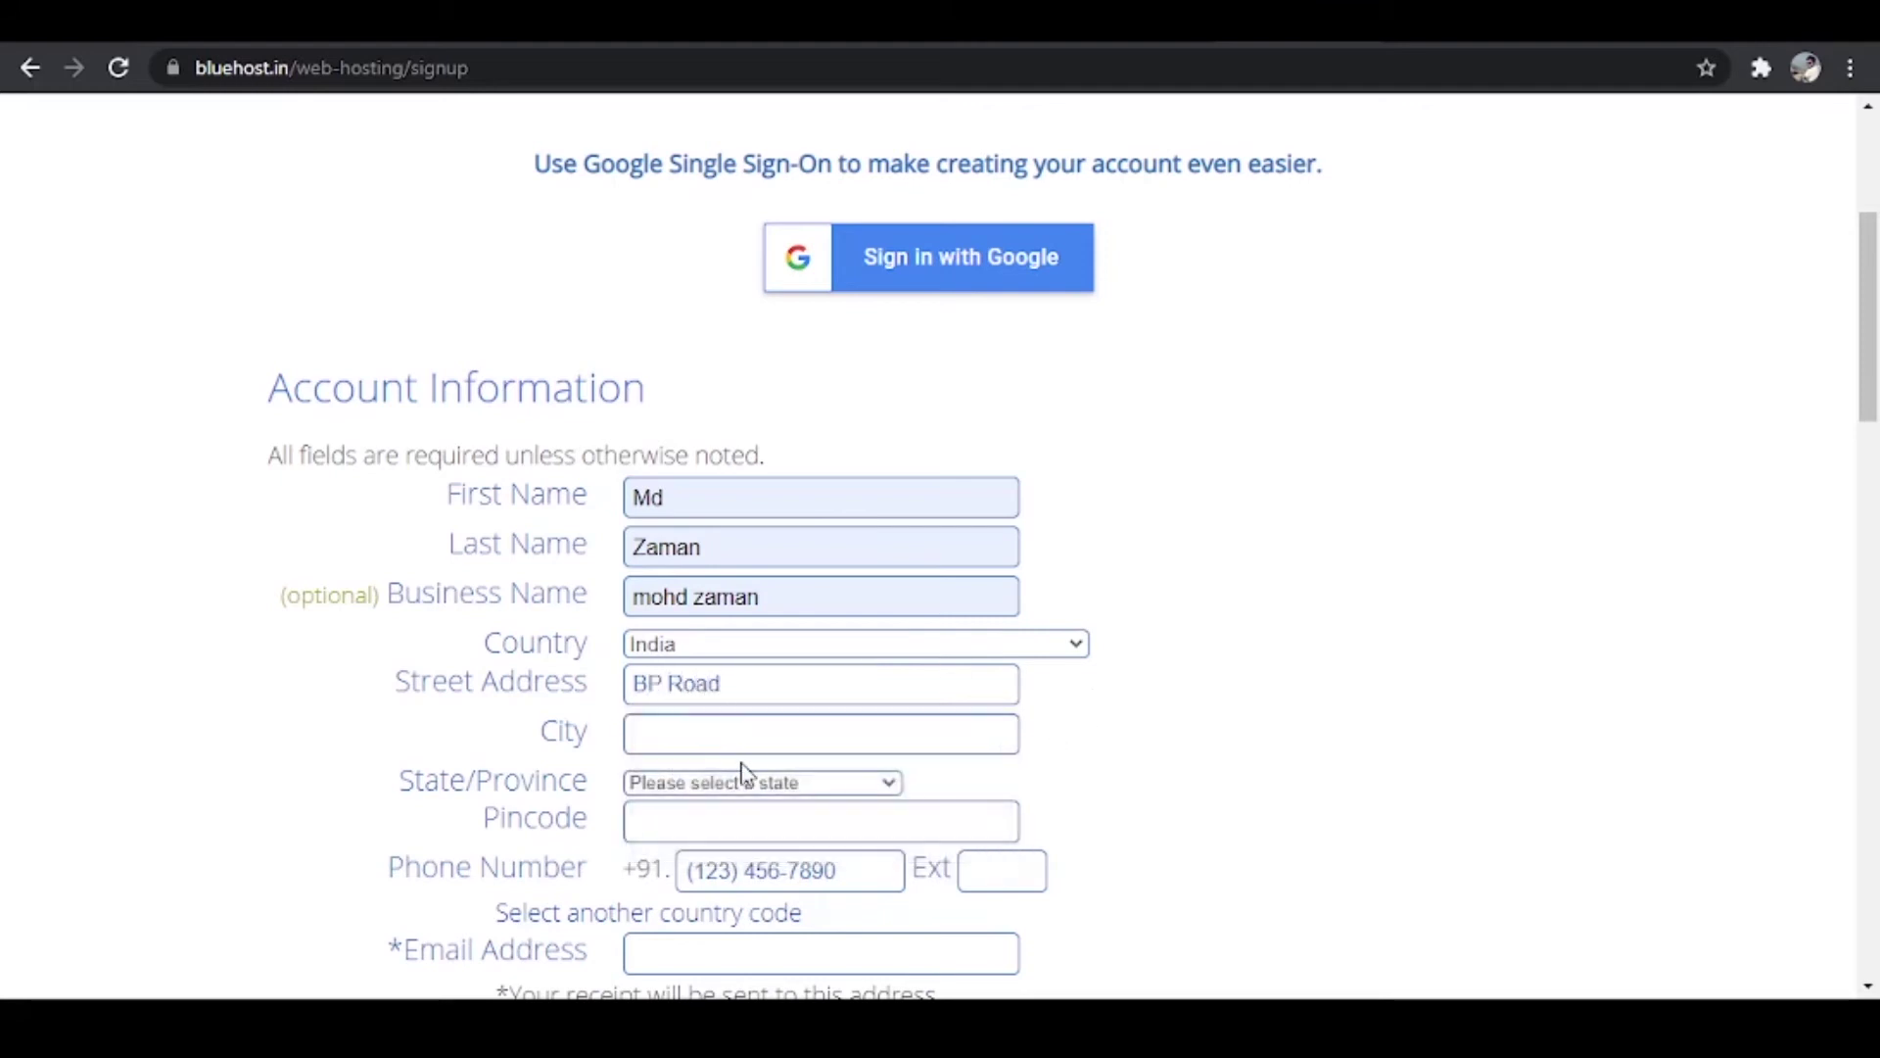
pyautogui.click(755, 734)
pyautogui.write('Mumbai')
pyautogui.click(844, 787)
pyautogui.scroll(-5, 813, 719)
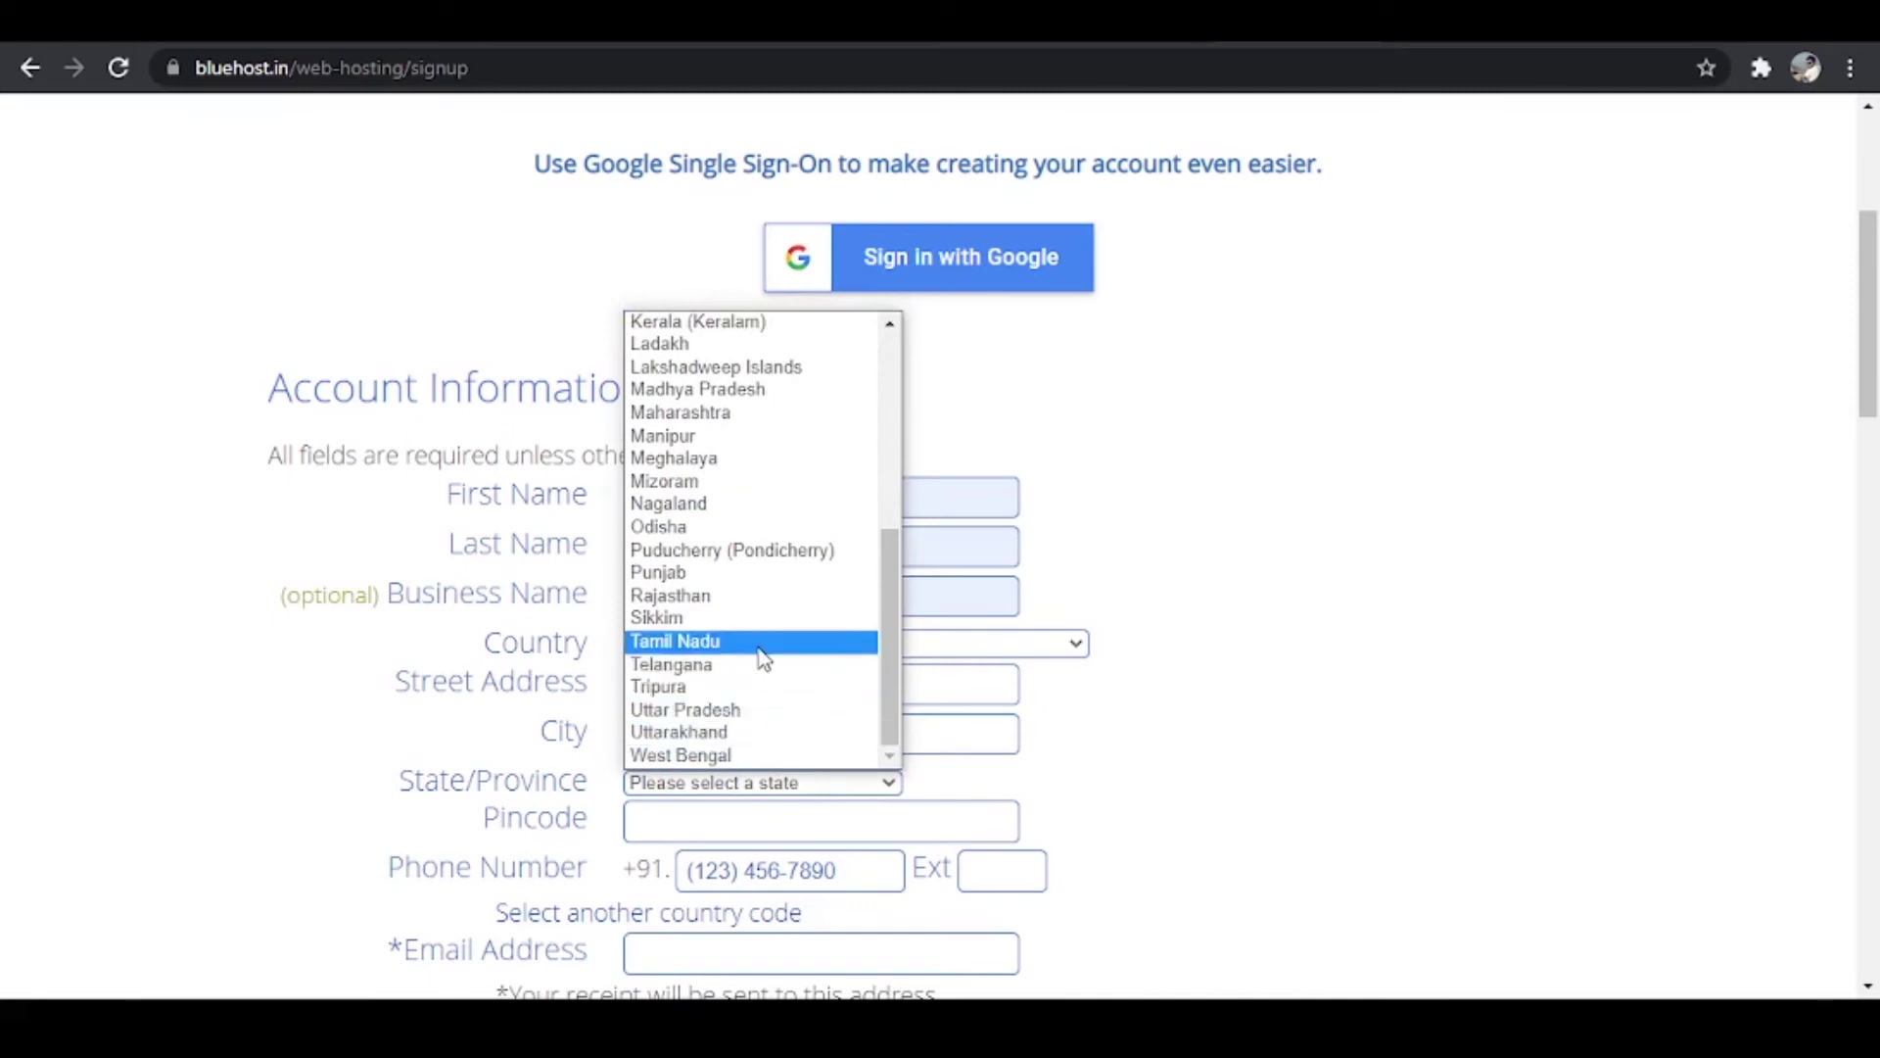
pyautogui.click(745, 413)
pyautogui.scroll(-3, 856, 610)
pyautogui.click(819, 547)
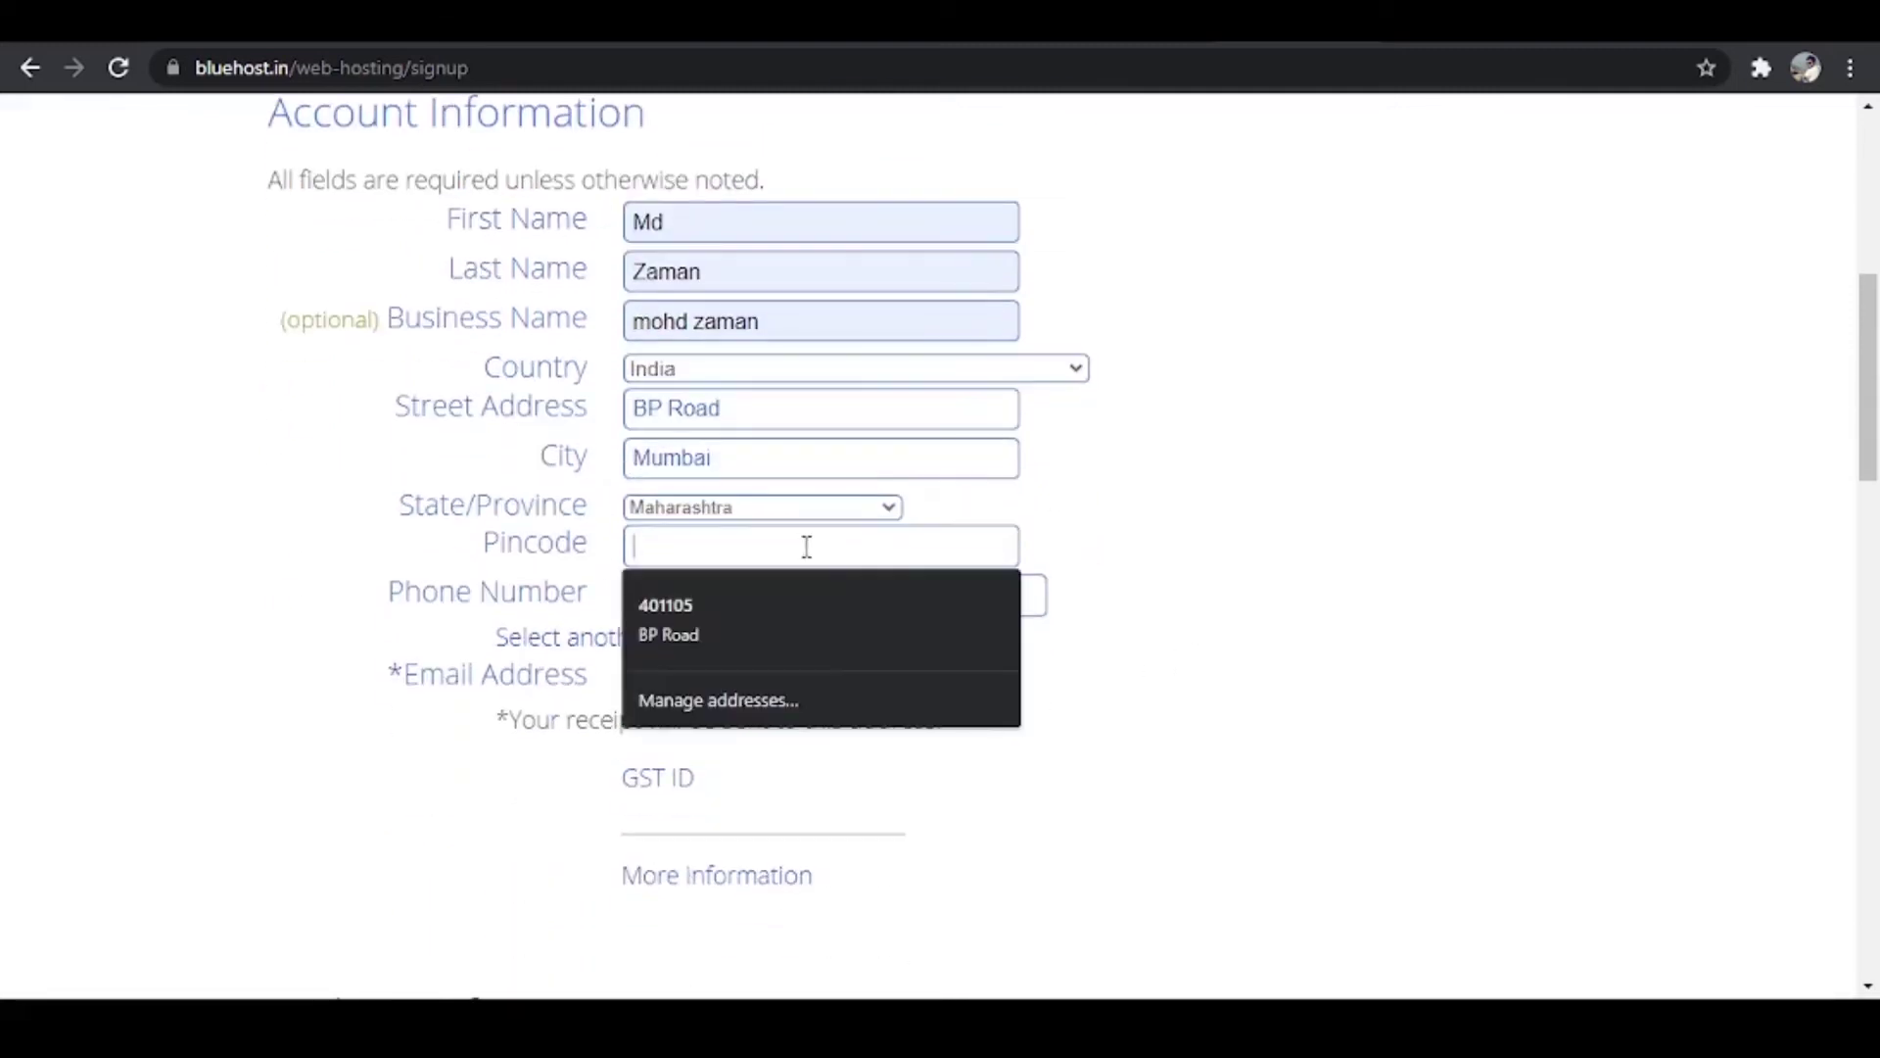
pyautogui.write('401105')
pyautogui.click(1493, 599)
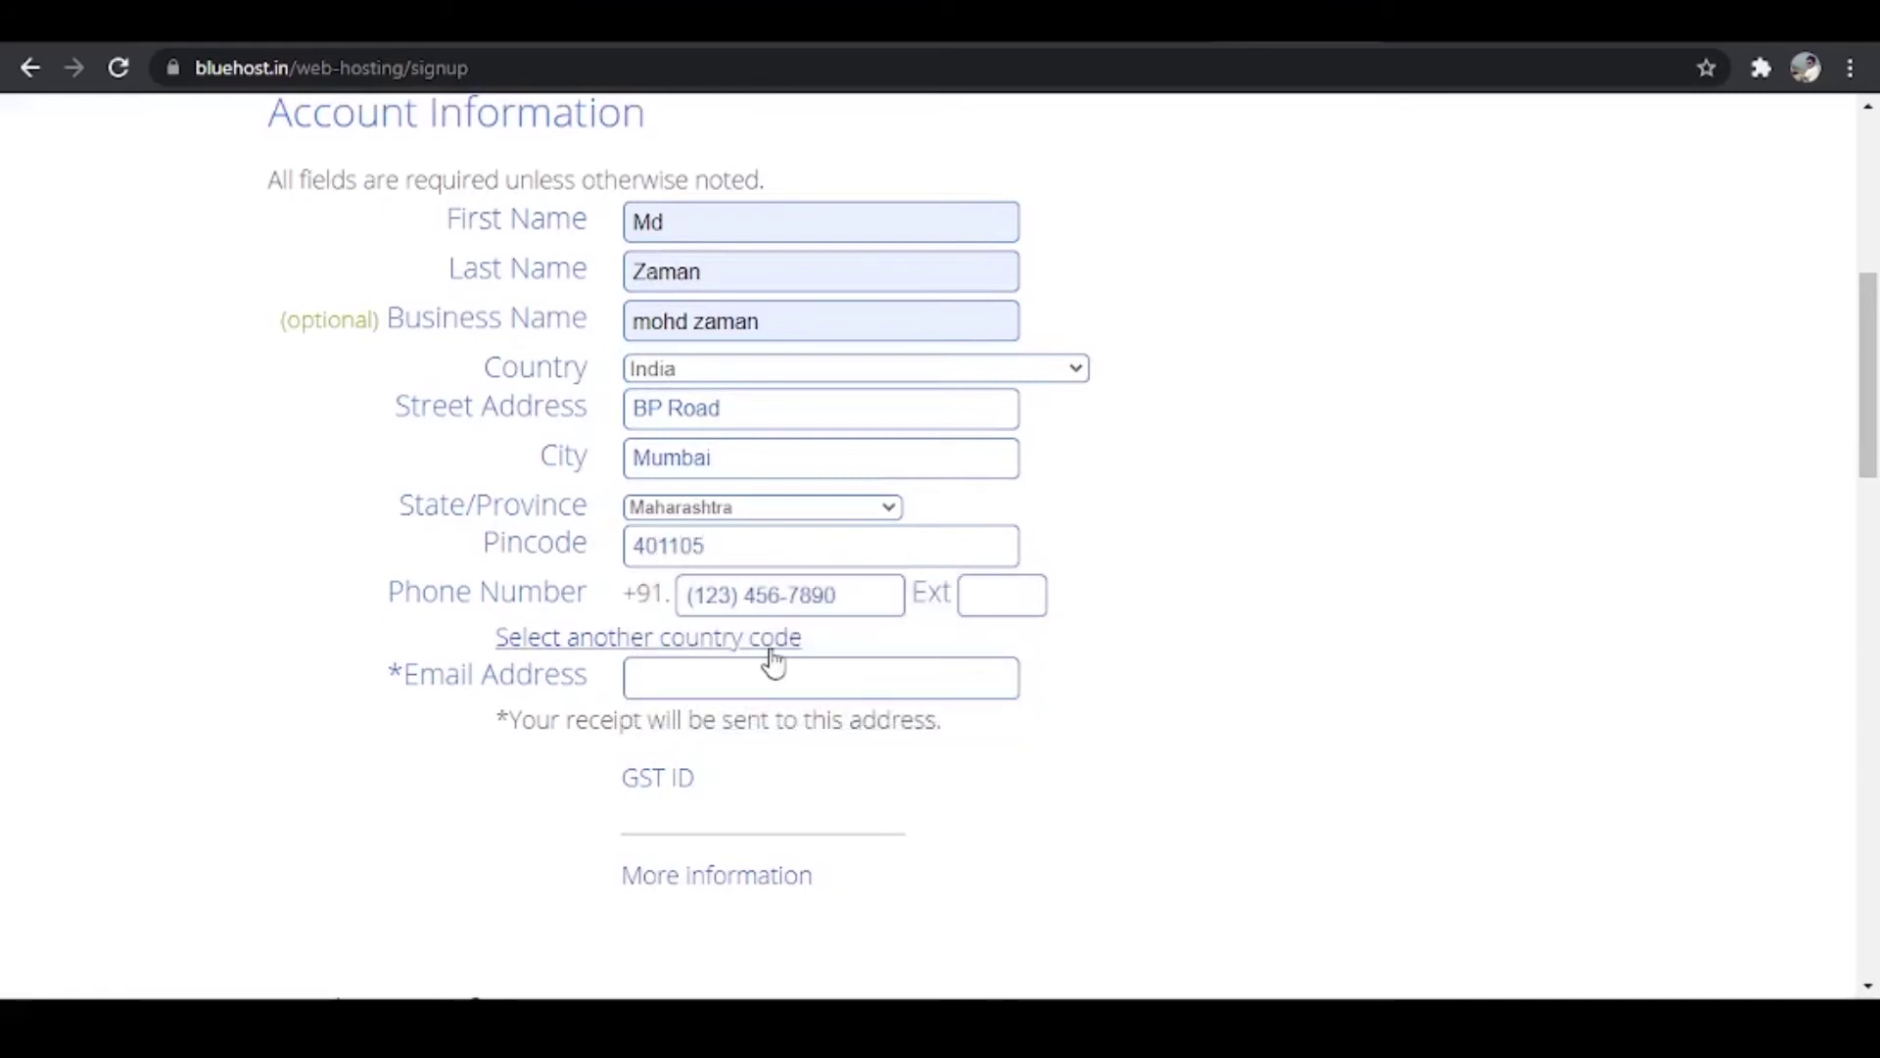
# Step: Paste in the phone number and type the account e-mail address
pyautogui.click(798, 594)
pyautogui.hotkey('ctrl', 'v')
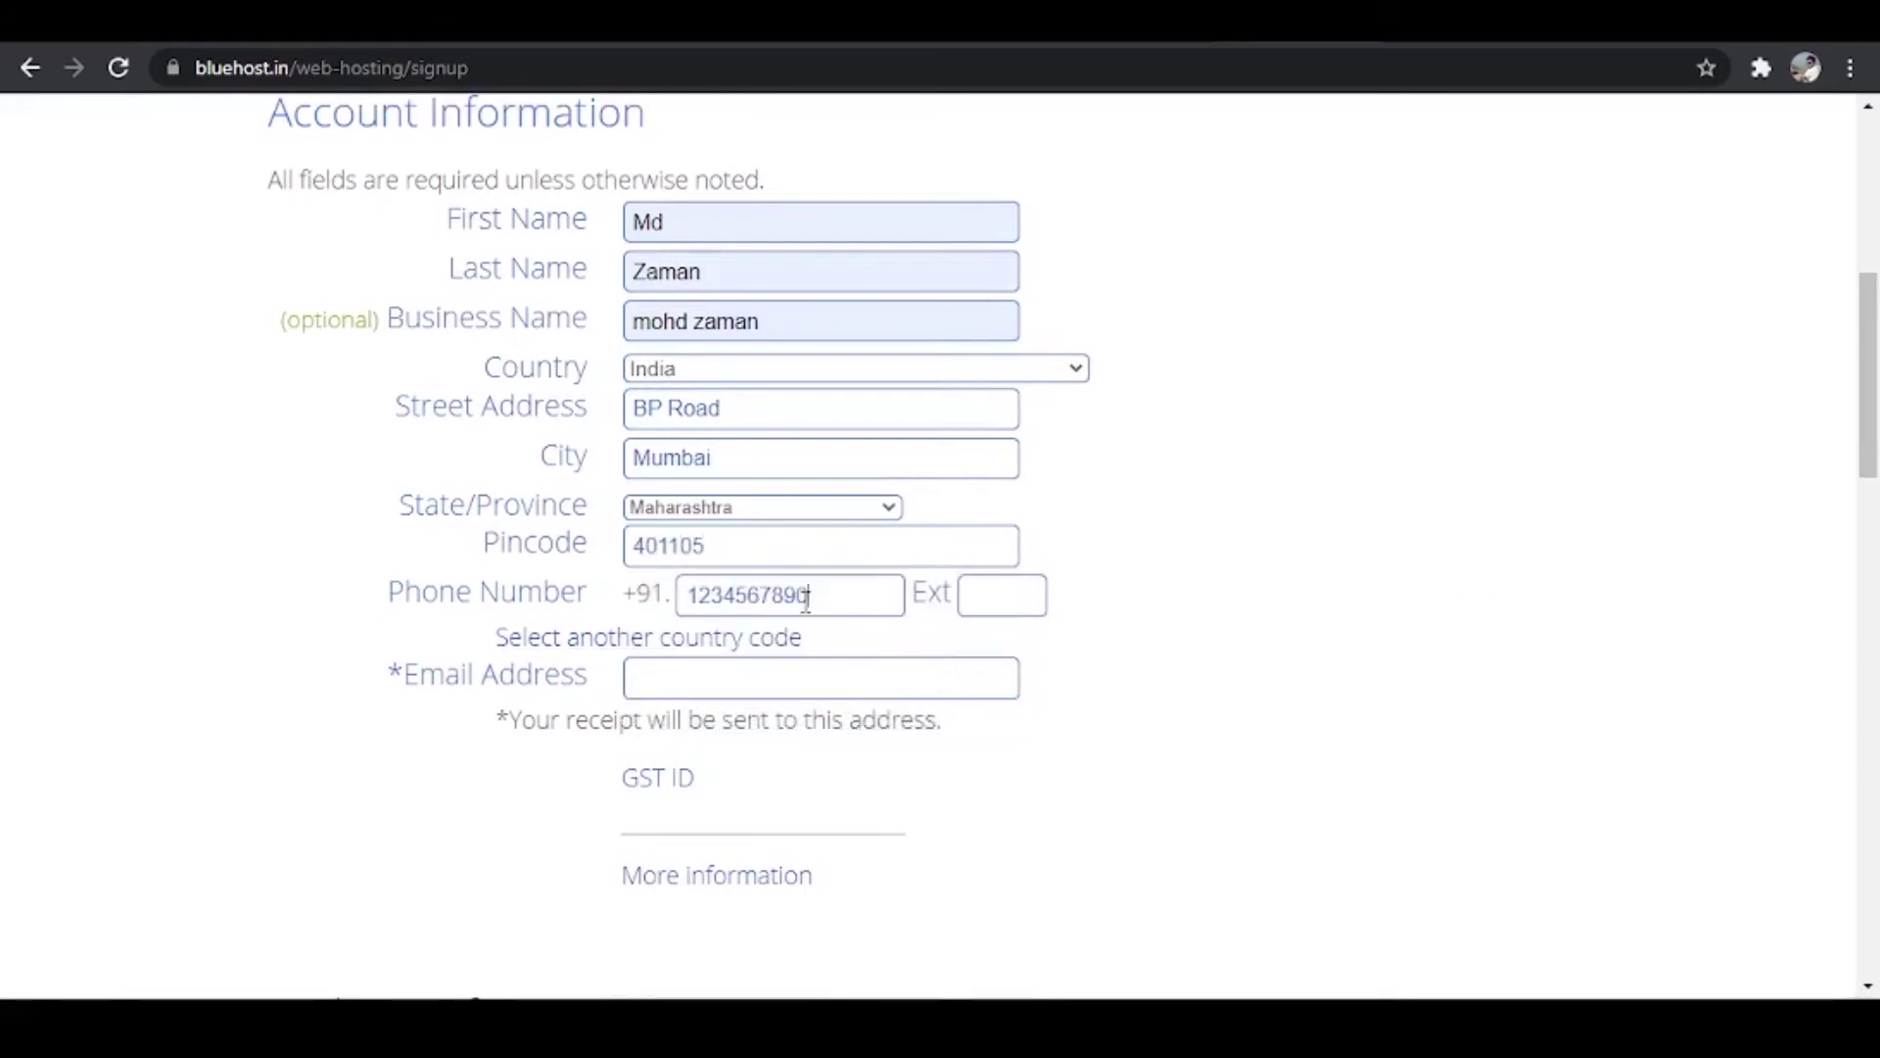
pyautogui.click(810, 683)
pyautogui.scroll(-5, 957, 503)
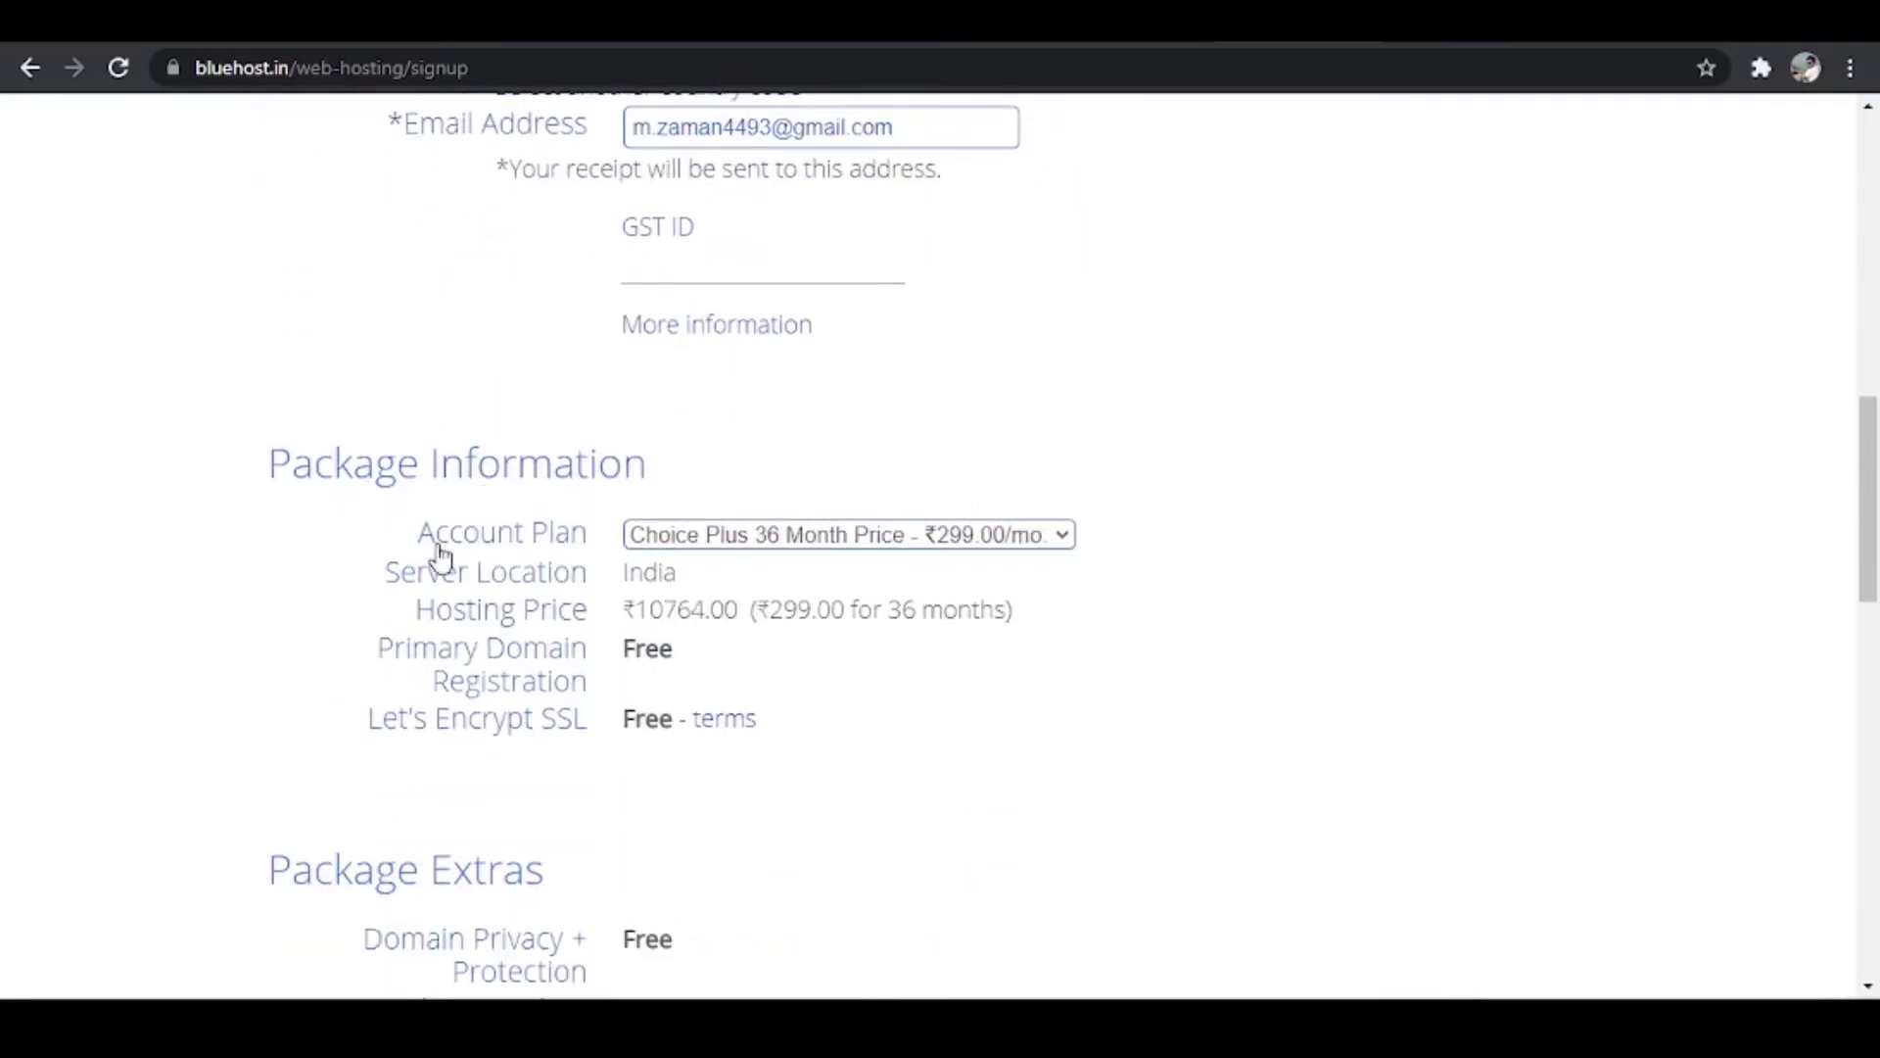
# Step: Switch the plan to Choice Plus 12 Month and untick Website Security Protection, totalling ₹6499.44
pyautogui.click(713, 536)
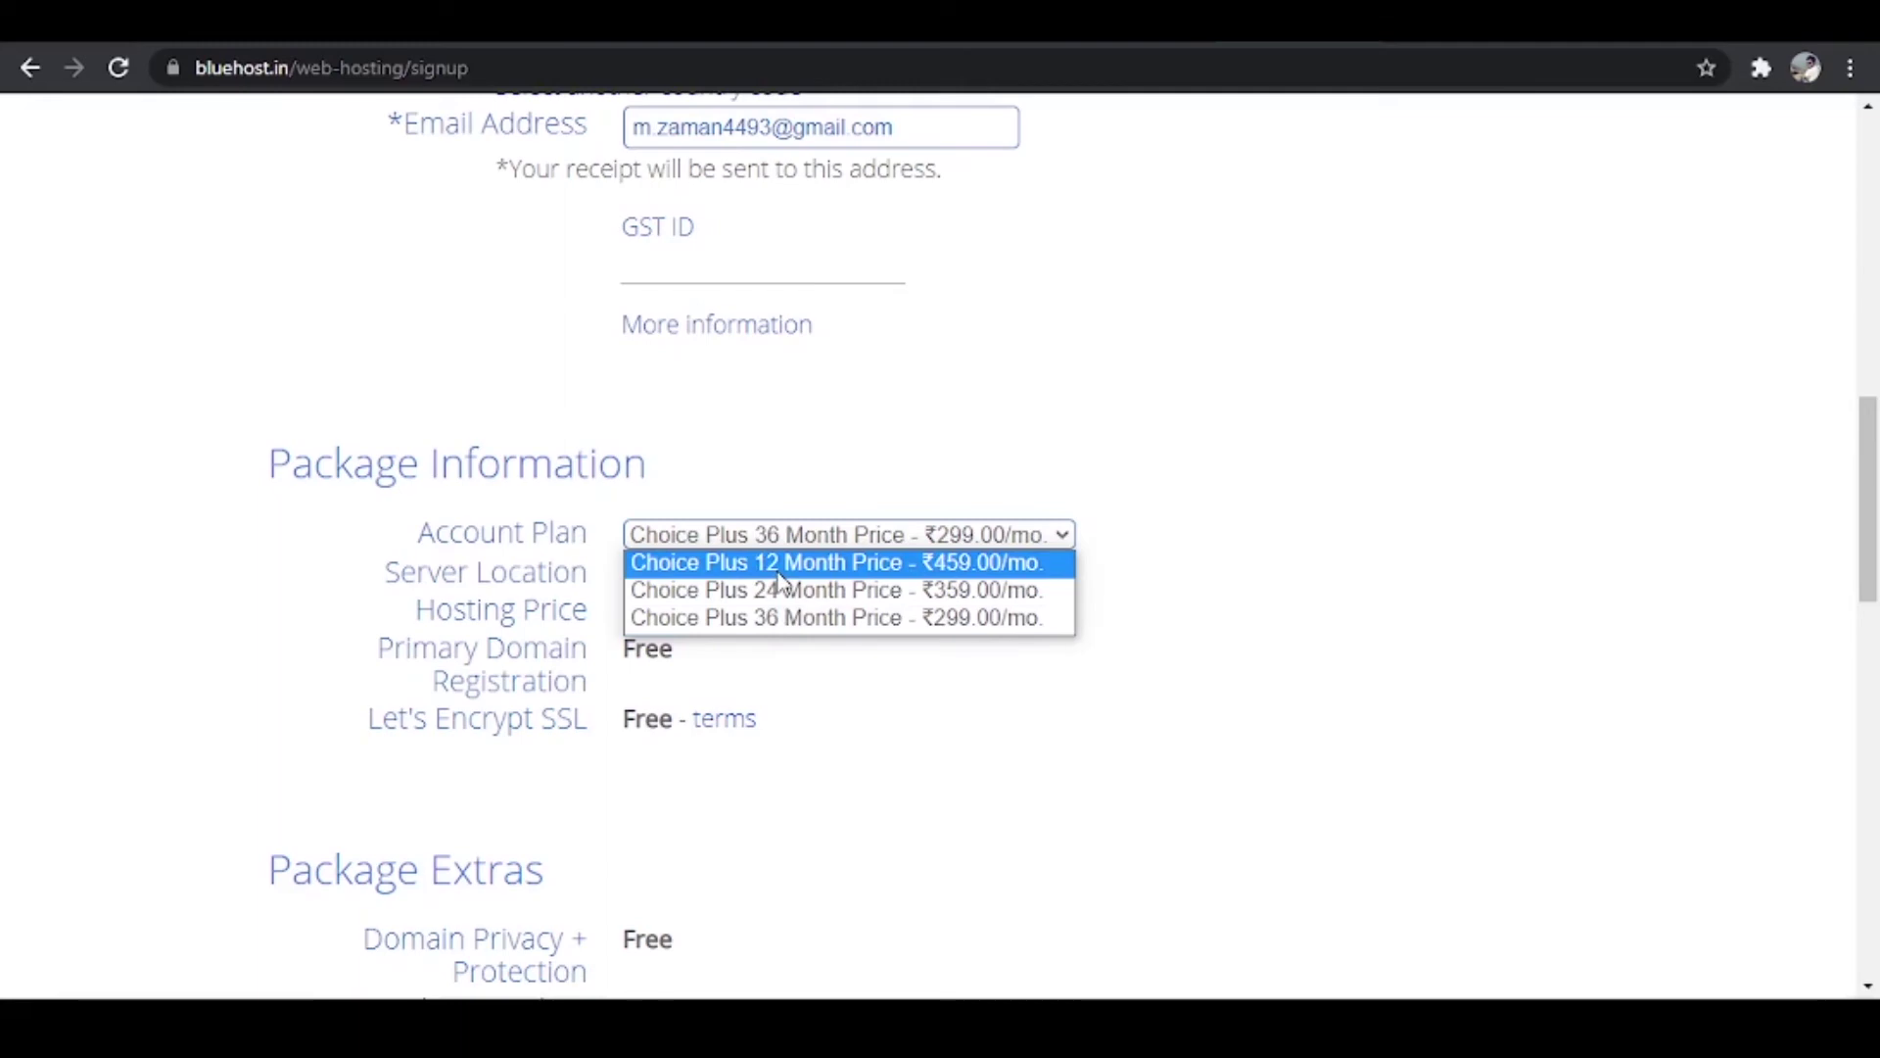
pyautogui.click(779, 574)
pyautogui.scroll(-7, 777, 572)
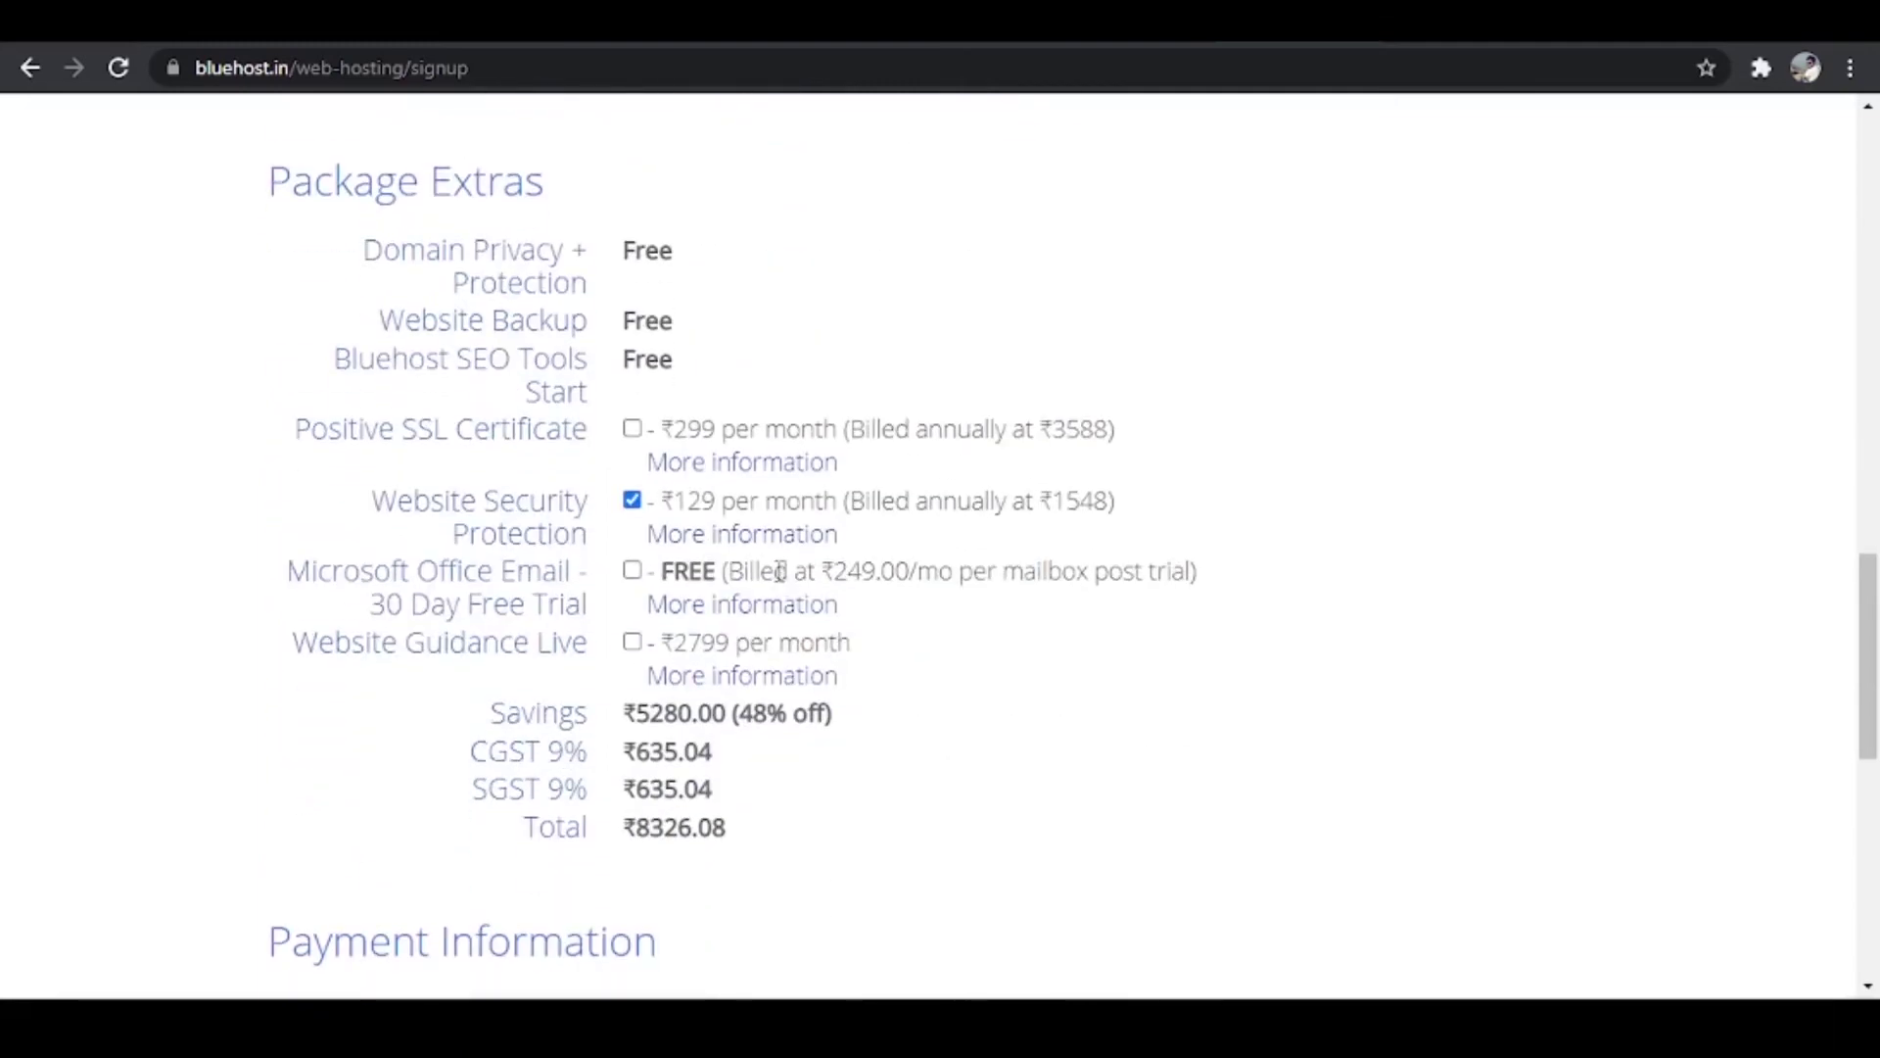
pyautogui.click(632, 500)
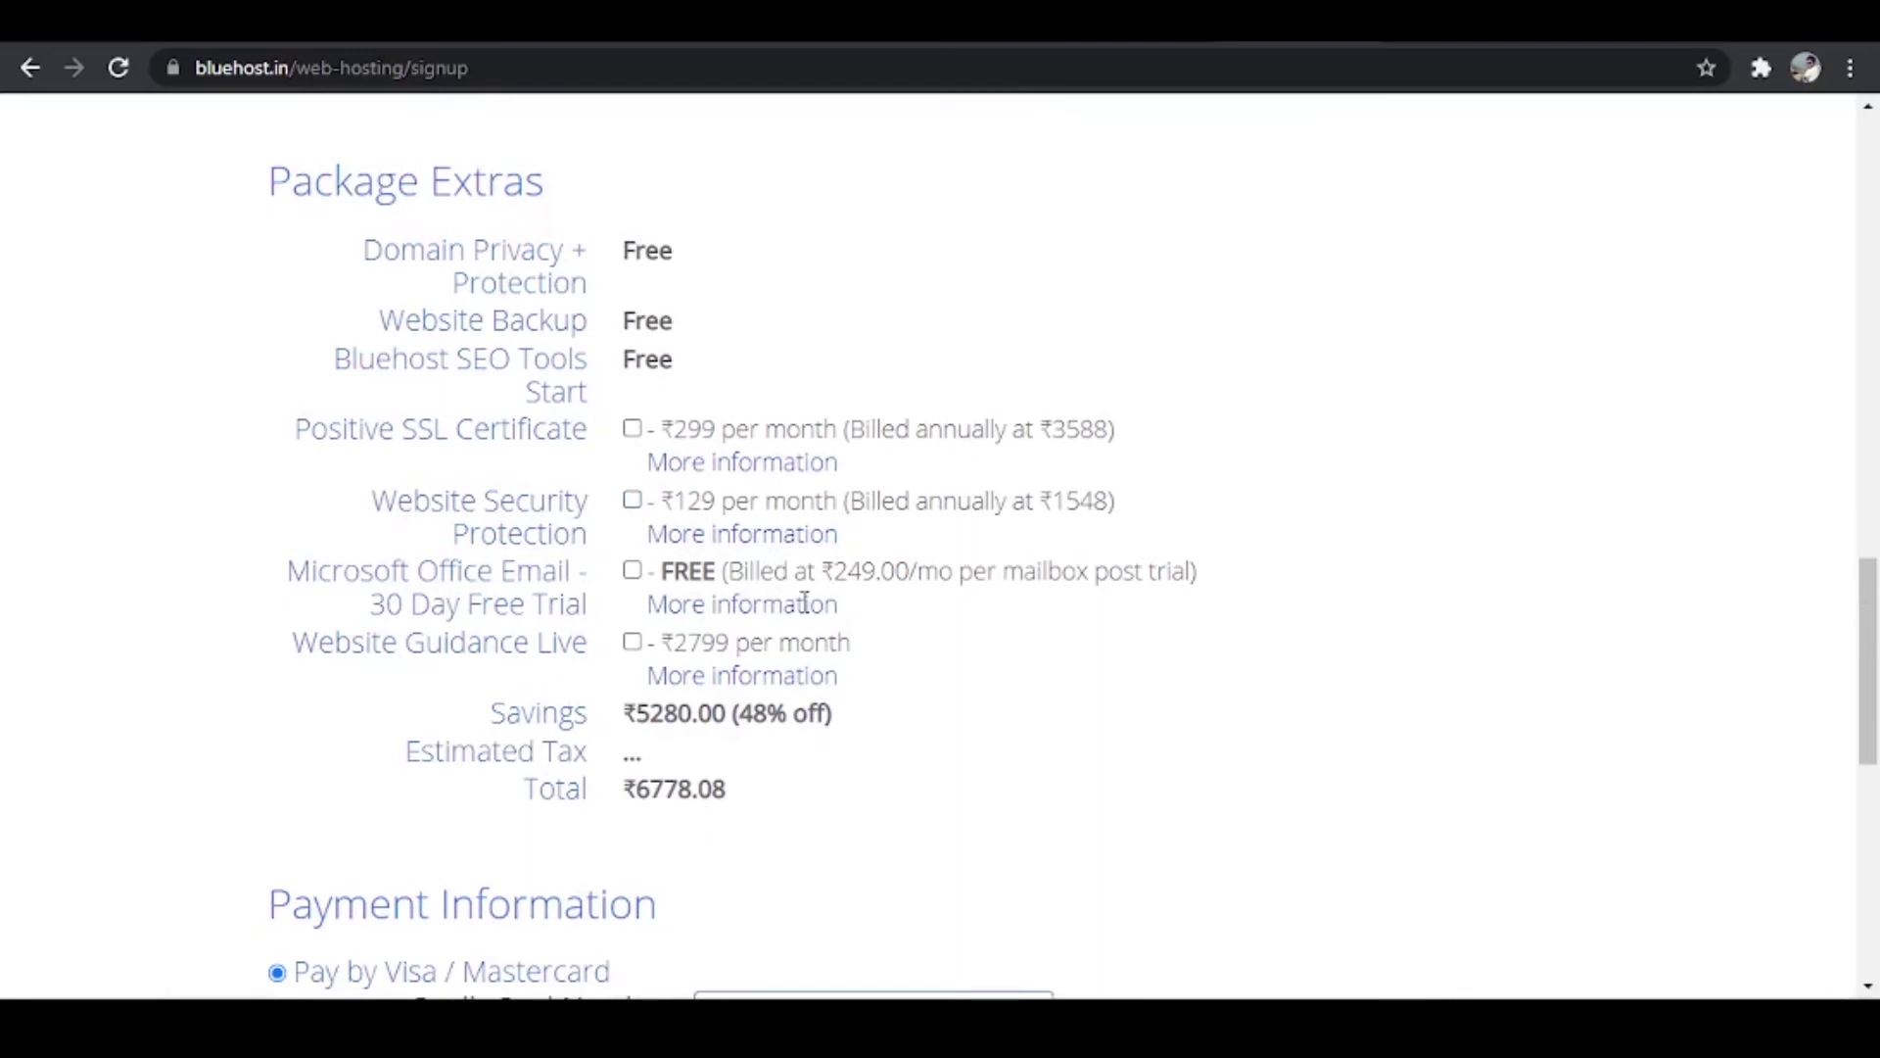
pyautogui.scroll(-3, 882, 651)
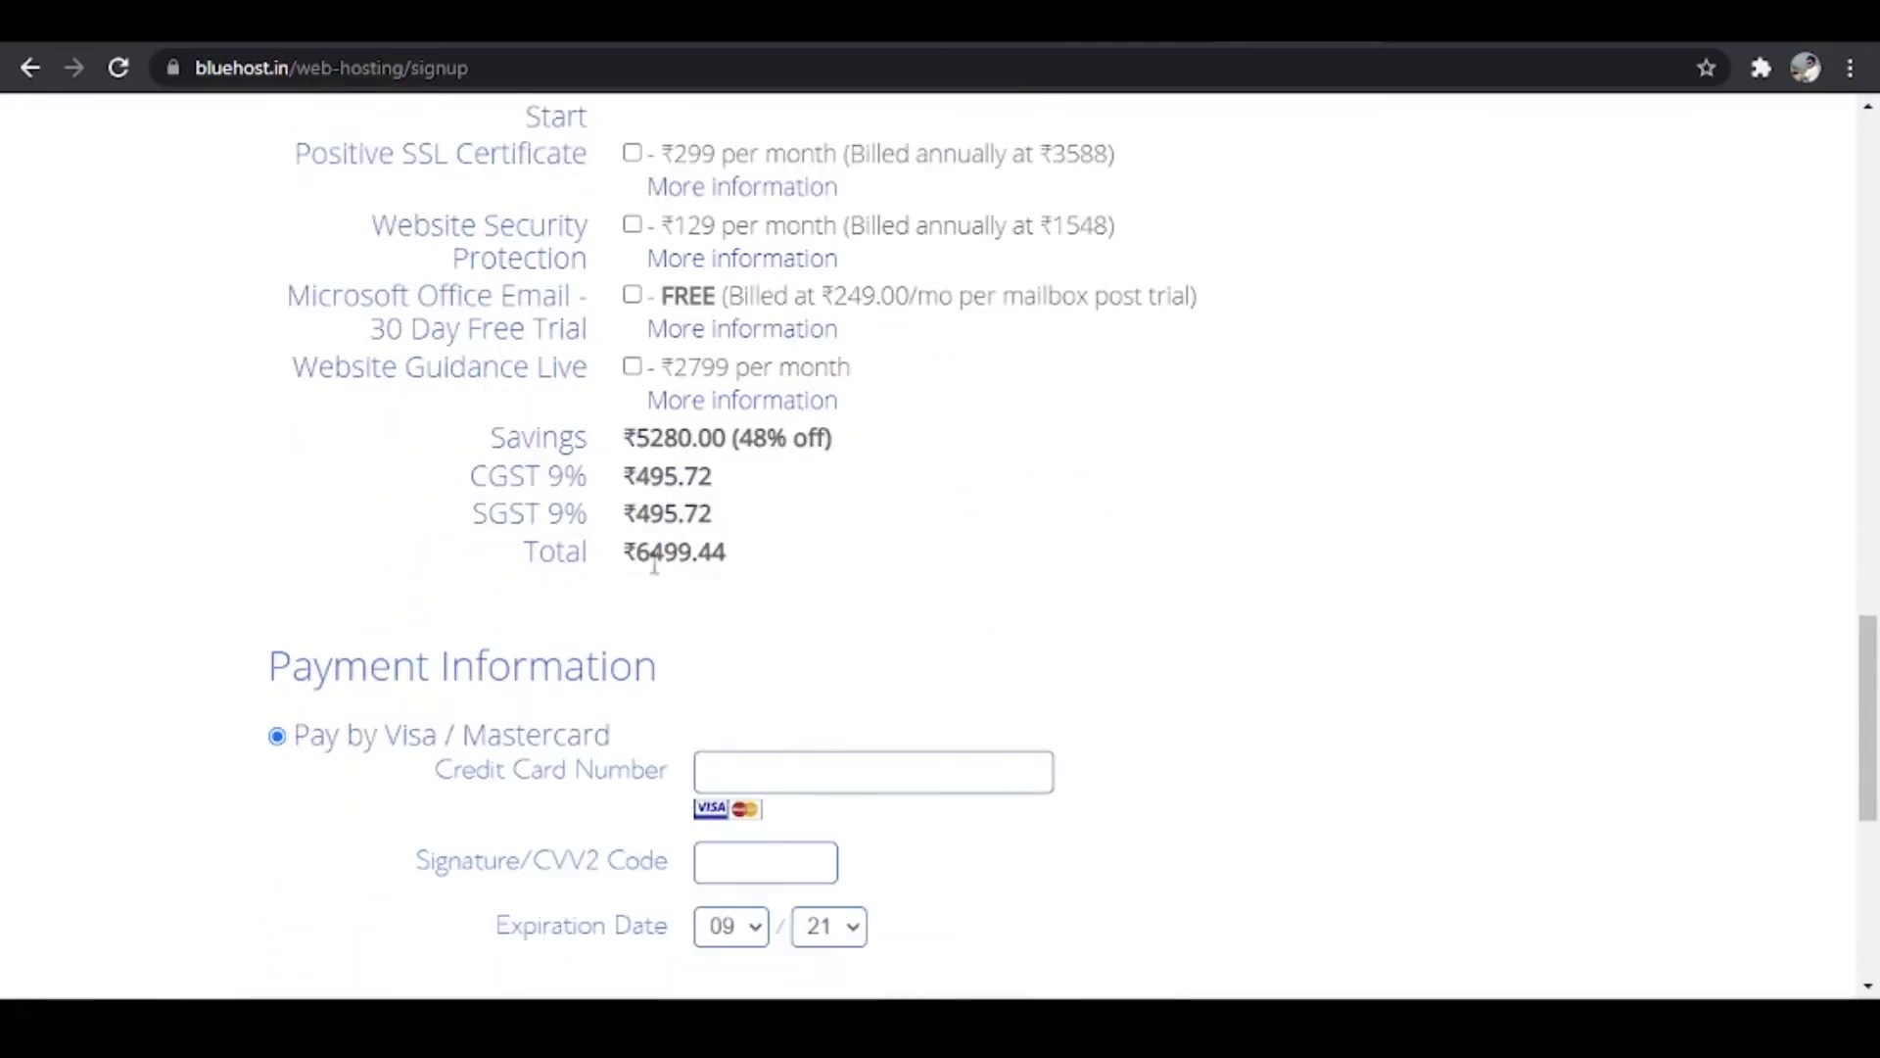
# Step: Enter the 16-digit card number, tick the auto-renewal and terms agreement, and submit the ₹6499.44 order
pyautogui.click(881, 764)
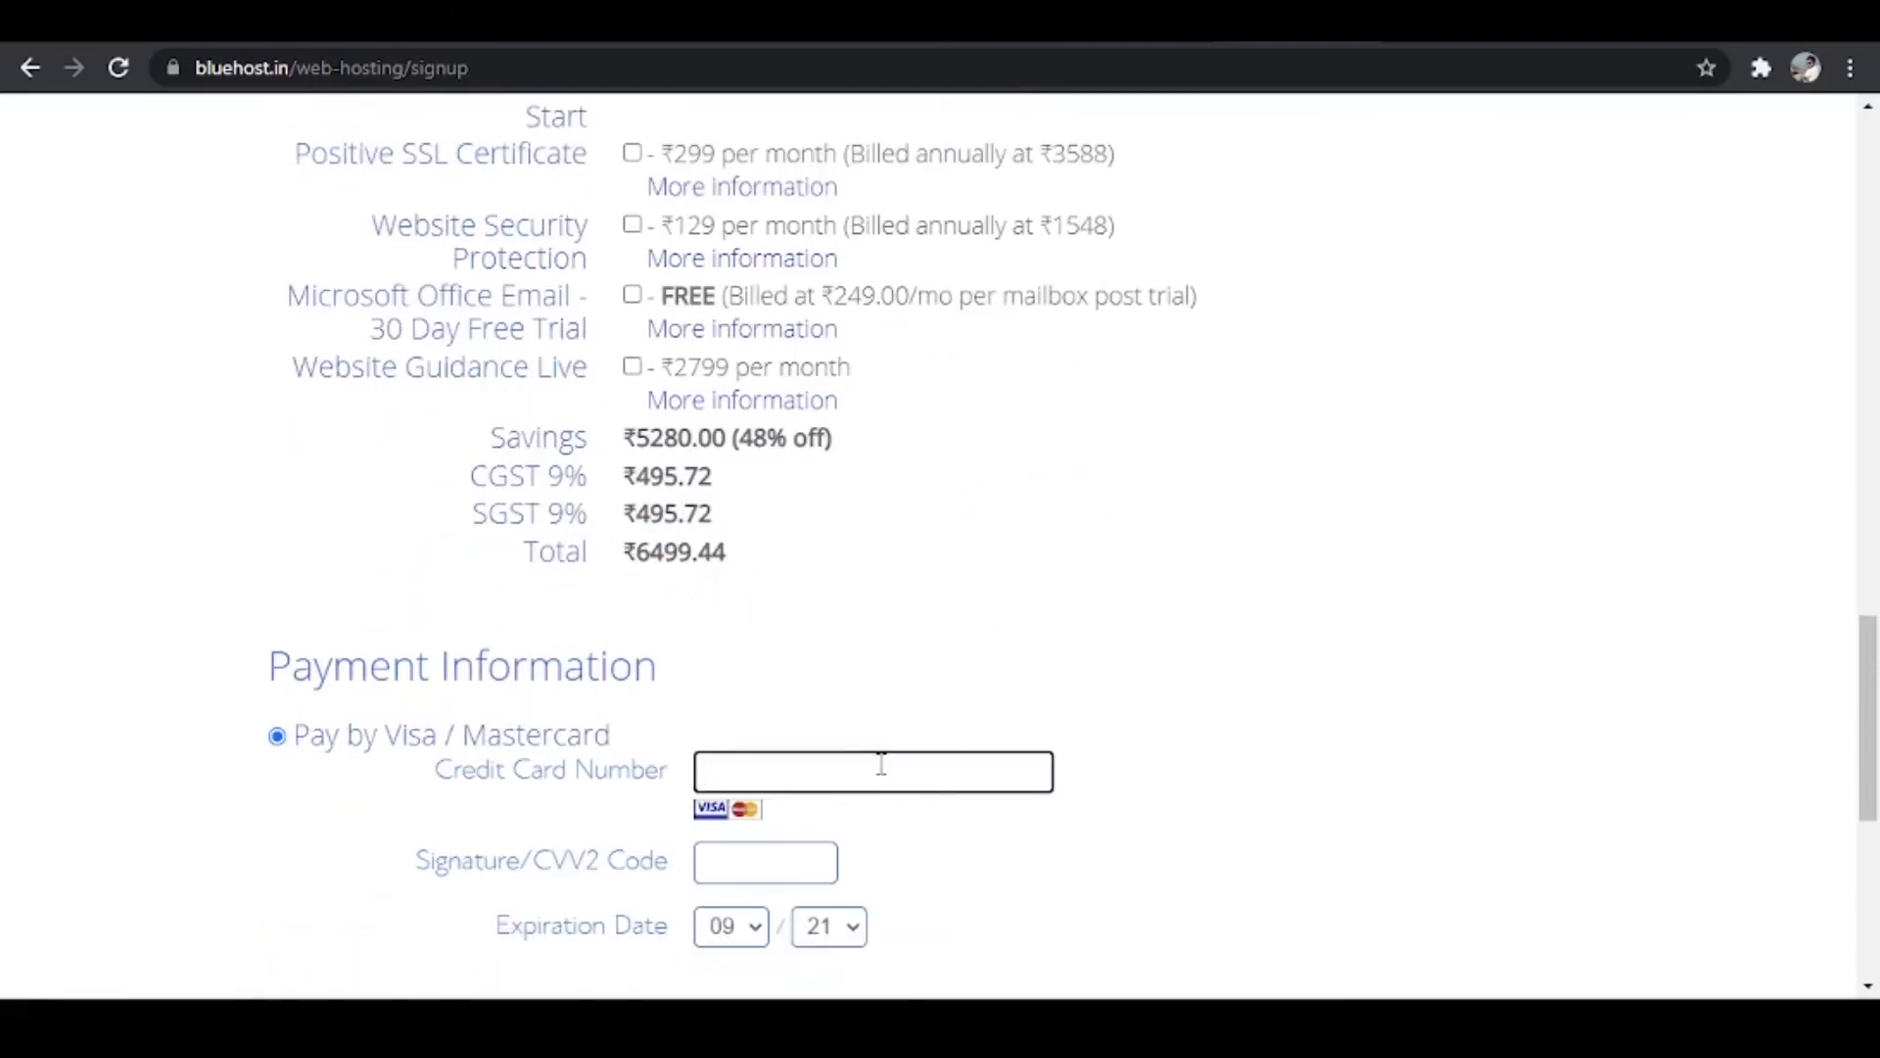
pyautogui.write('1234567890123456')
pyautogui.scroll(-1, 881, 745)
pyautogui.click(813, 720)
pyautogui.scroll(-5, 833, 744)
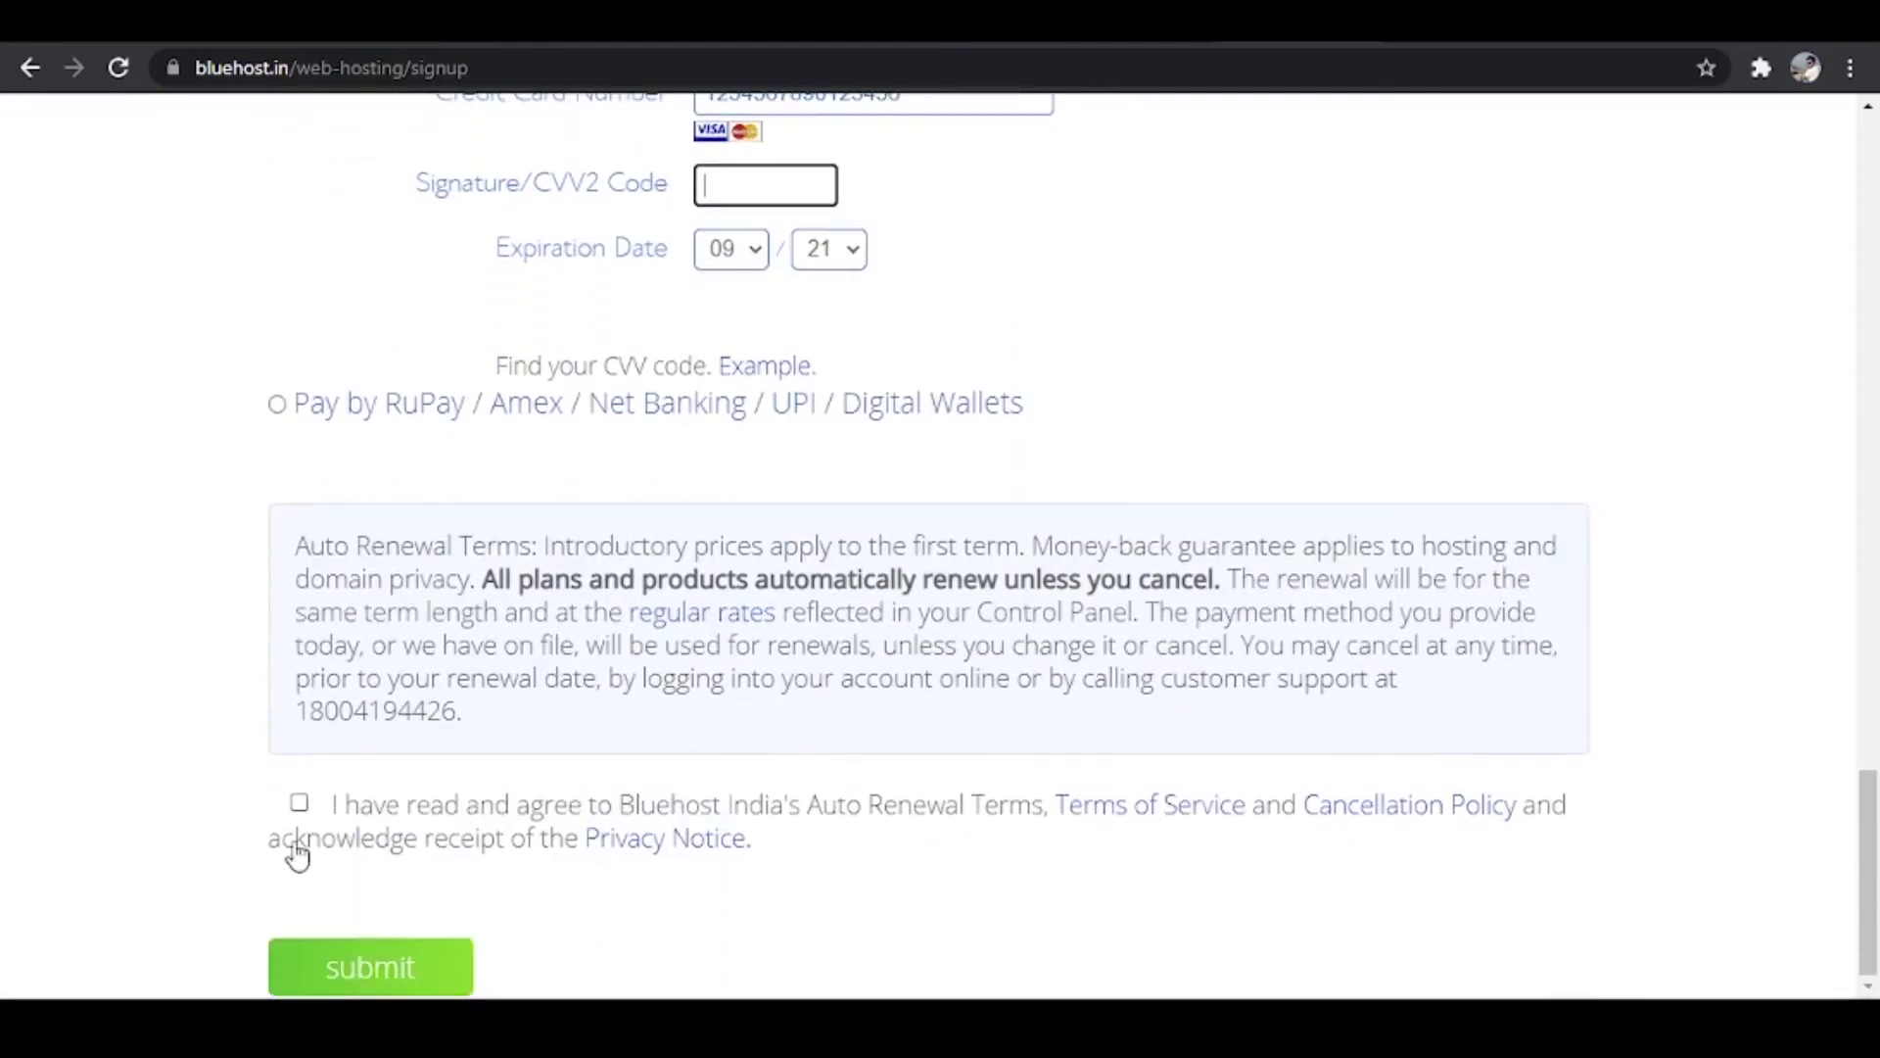
pyautogui.click(299, 802)
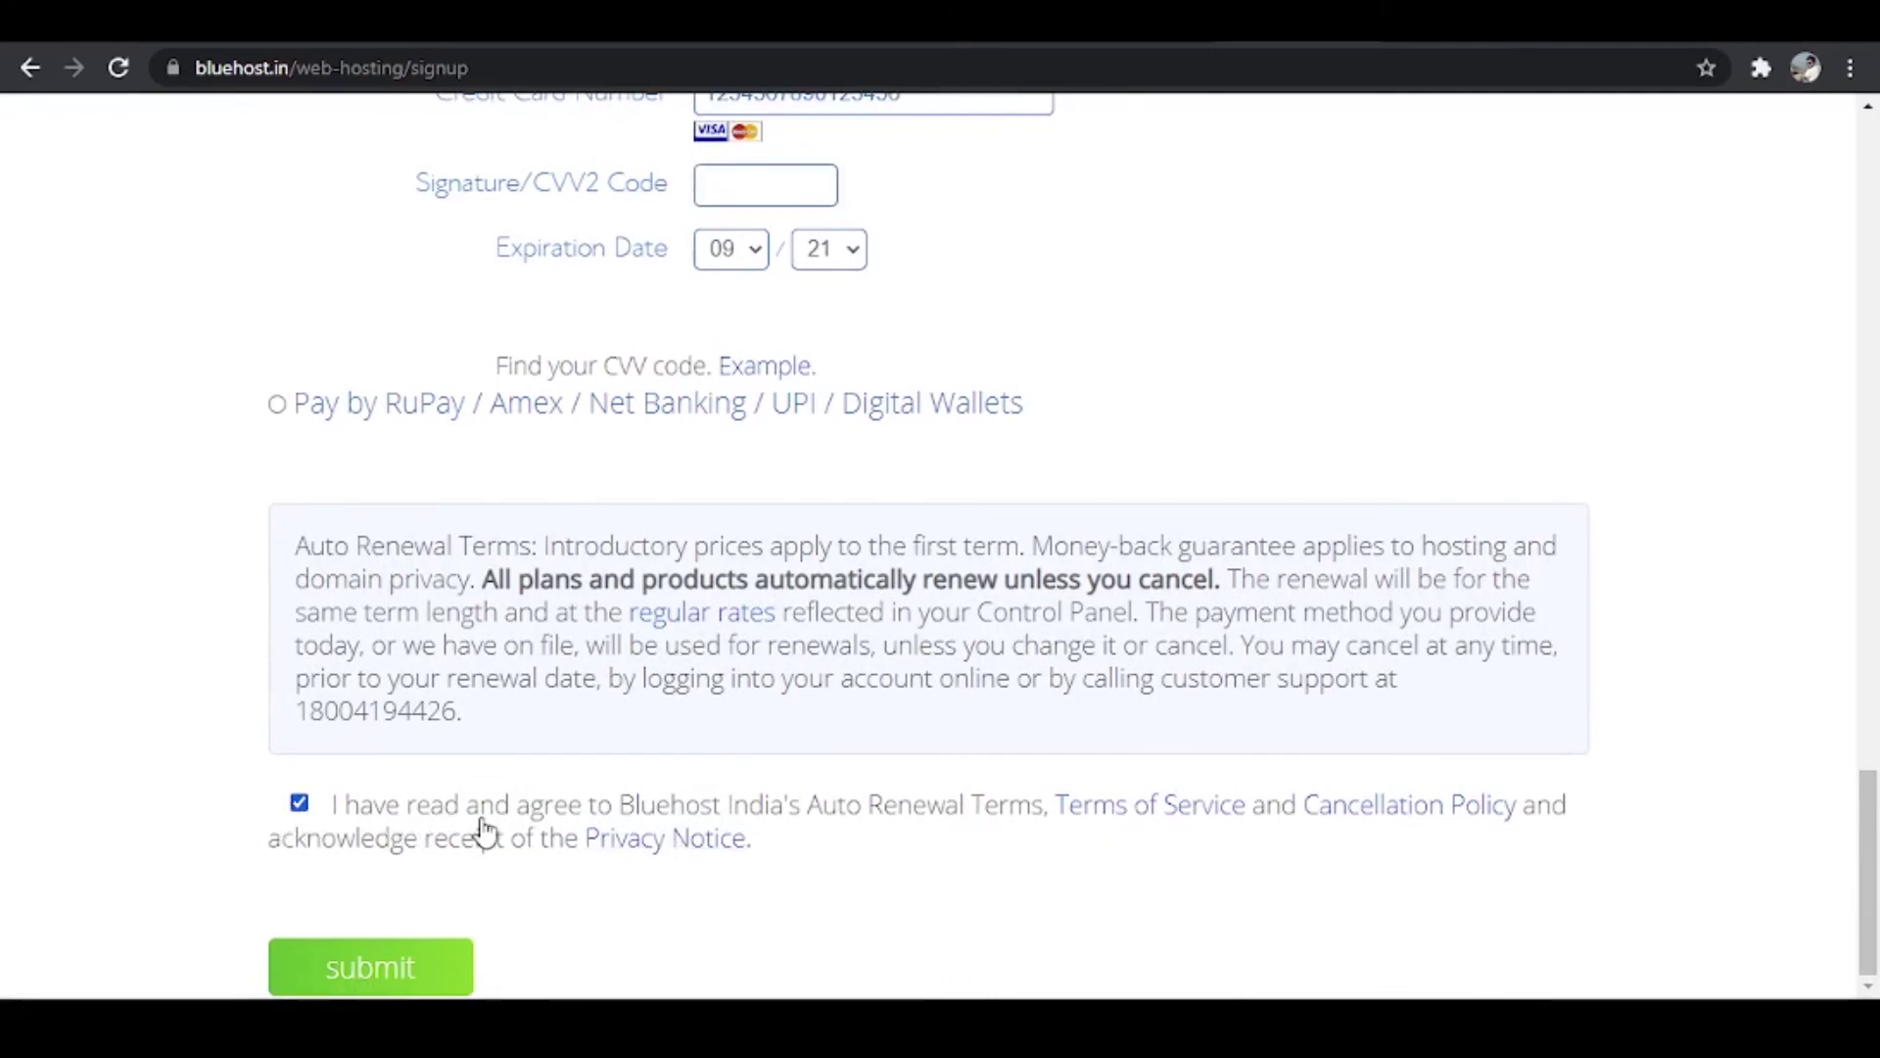
pyautogui.click(407, 962)
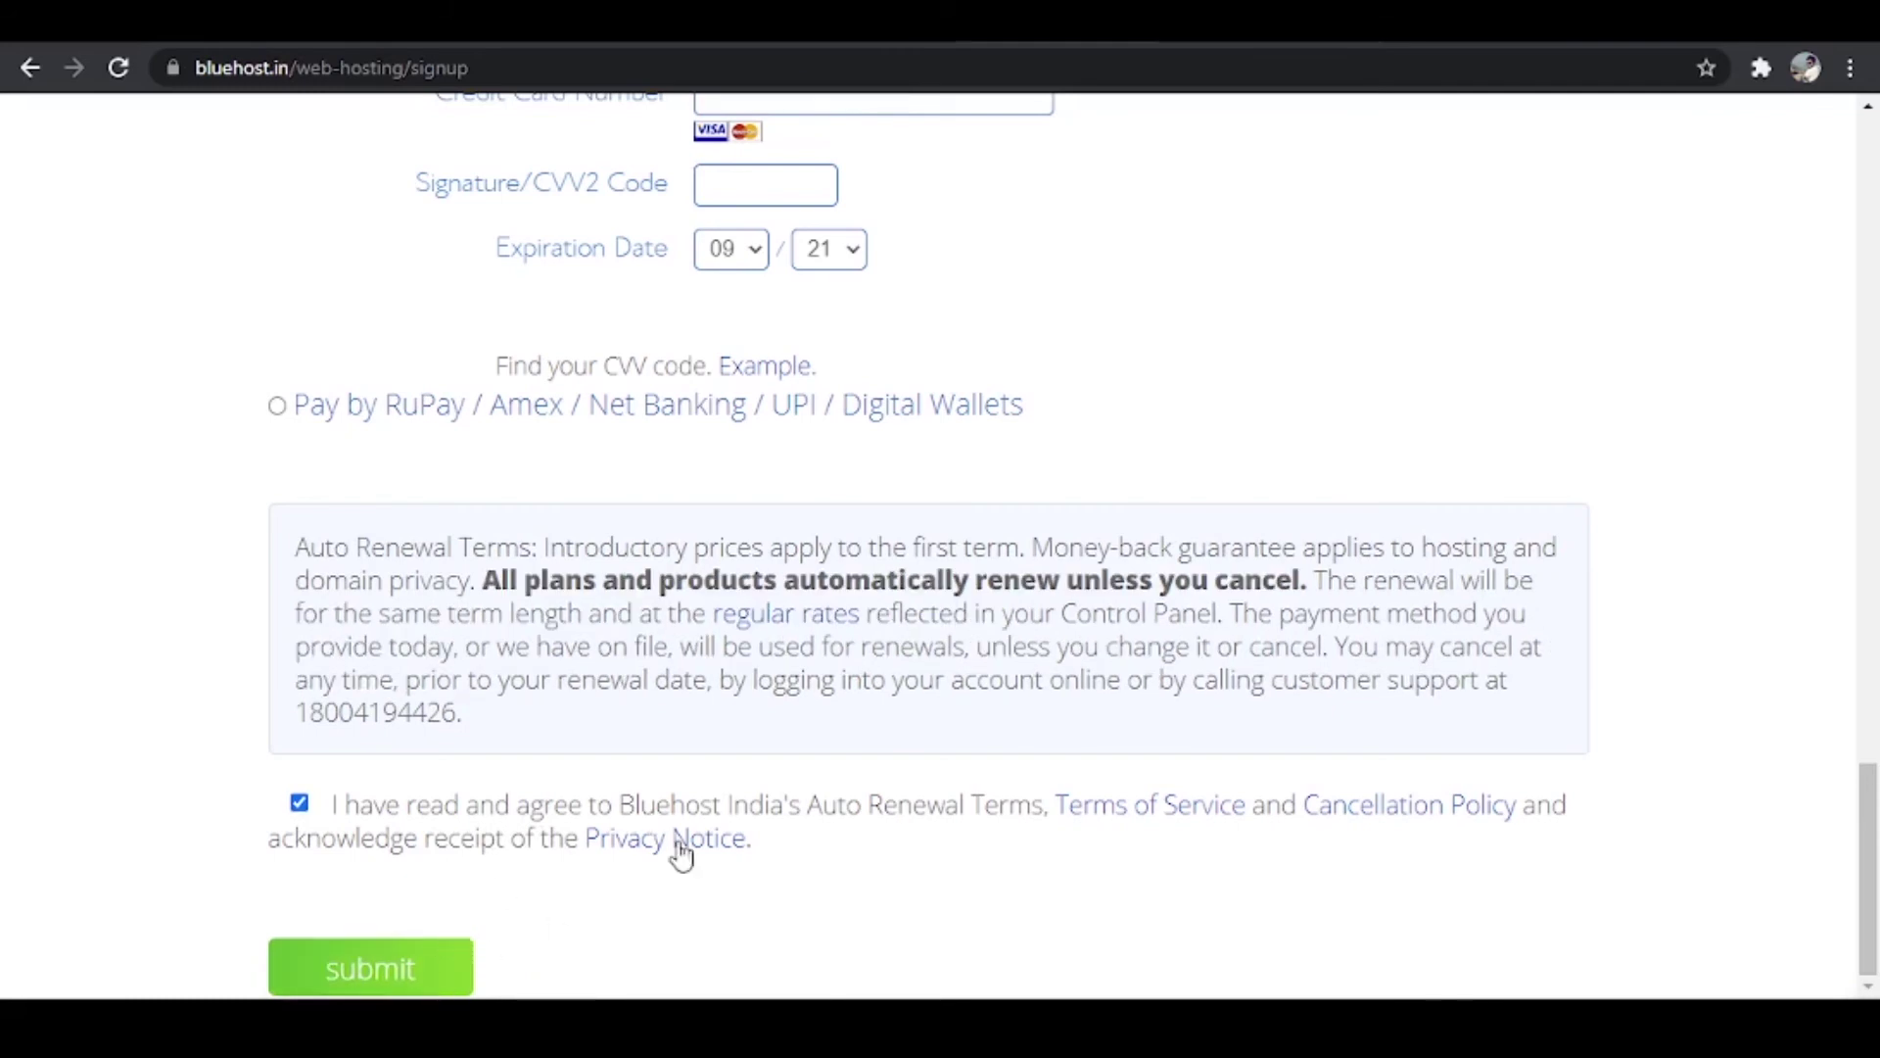
# Step: Log in to the Bluehost hosting account from bluehost.in with the saved password
pyautogui.click(1224, 20)
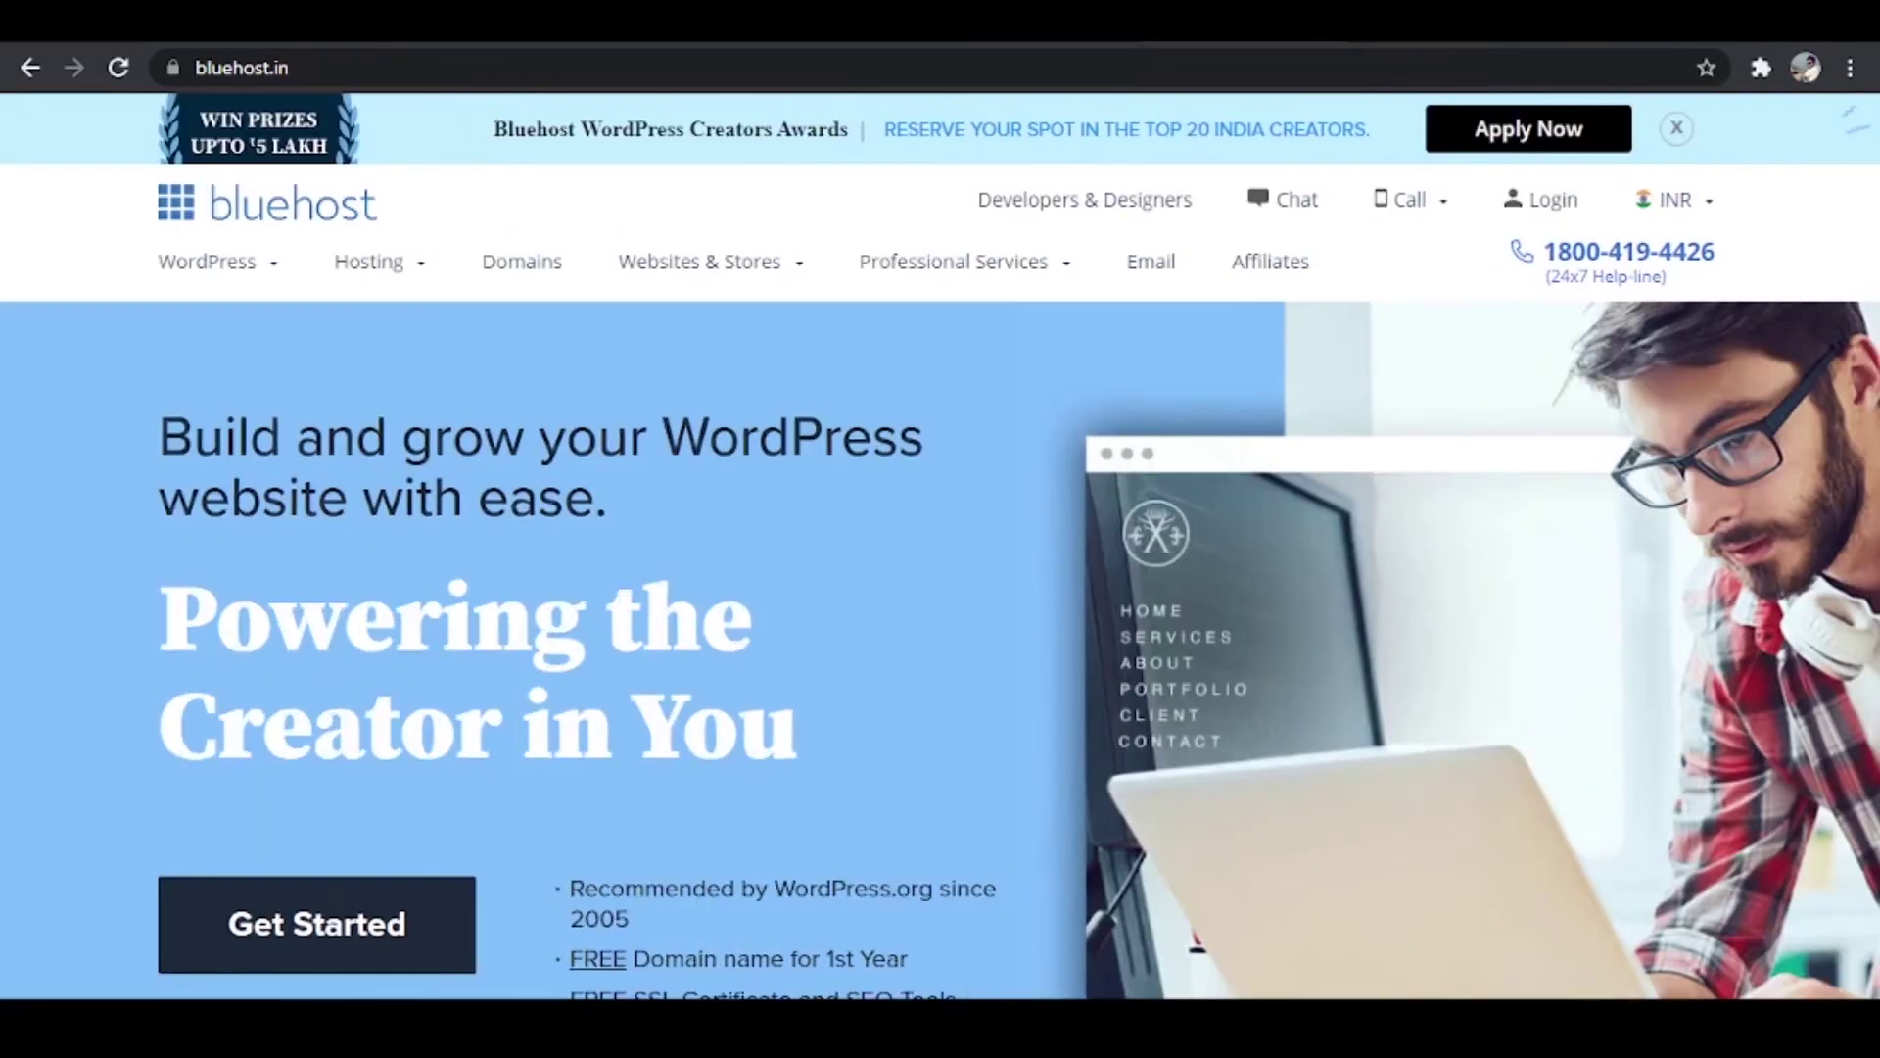
pyautogui.click(1513, 208)
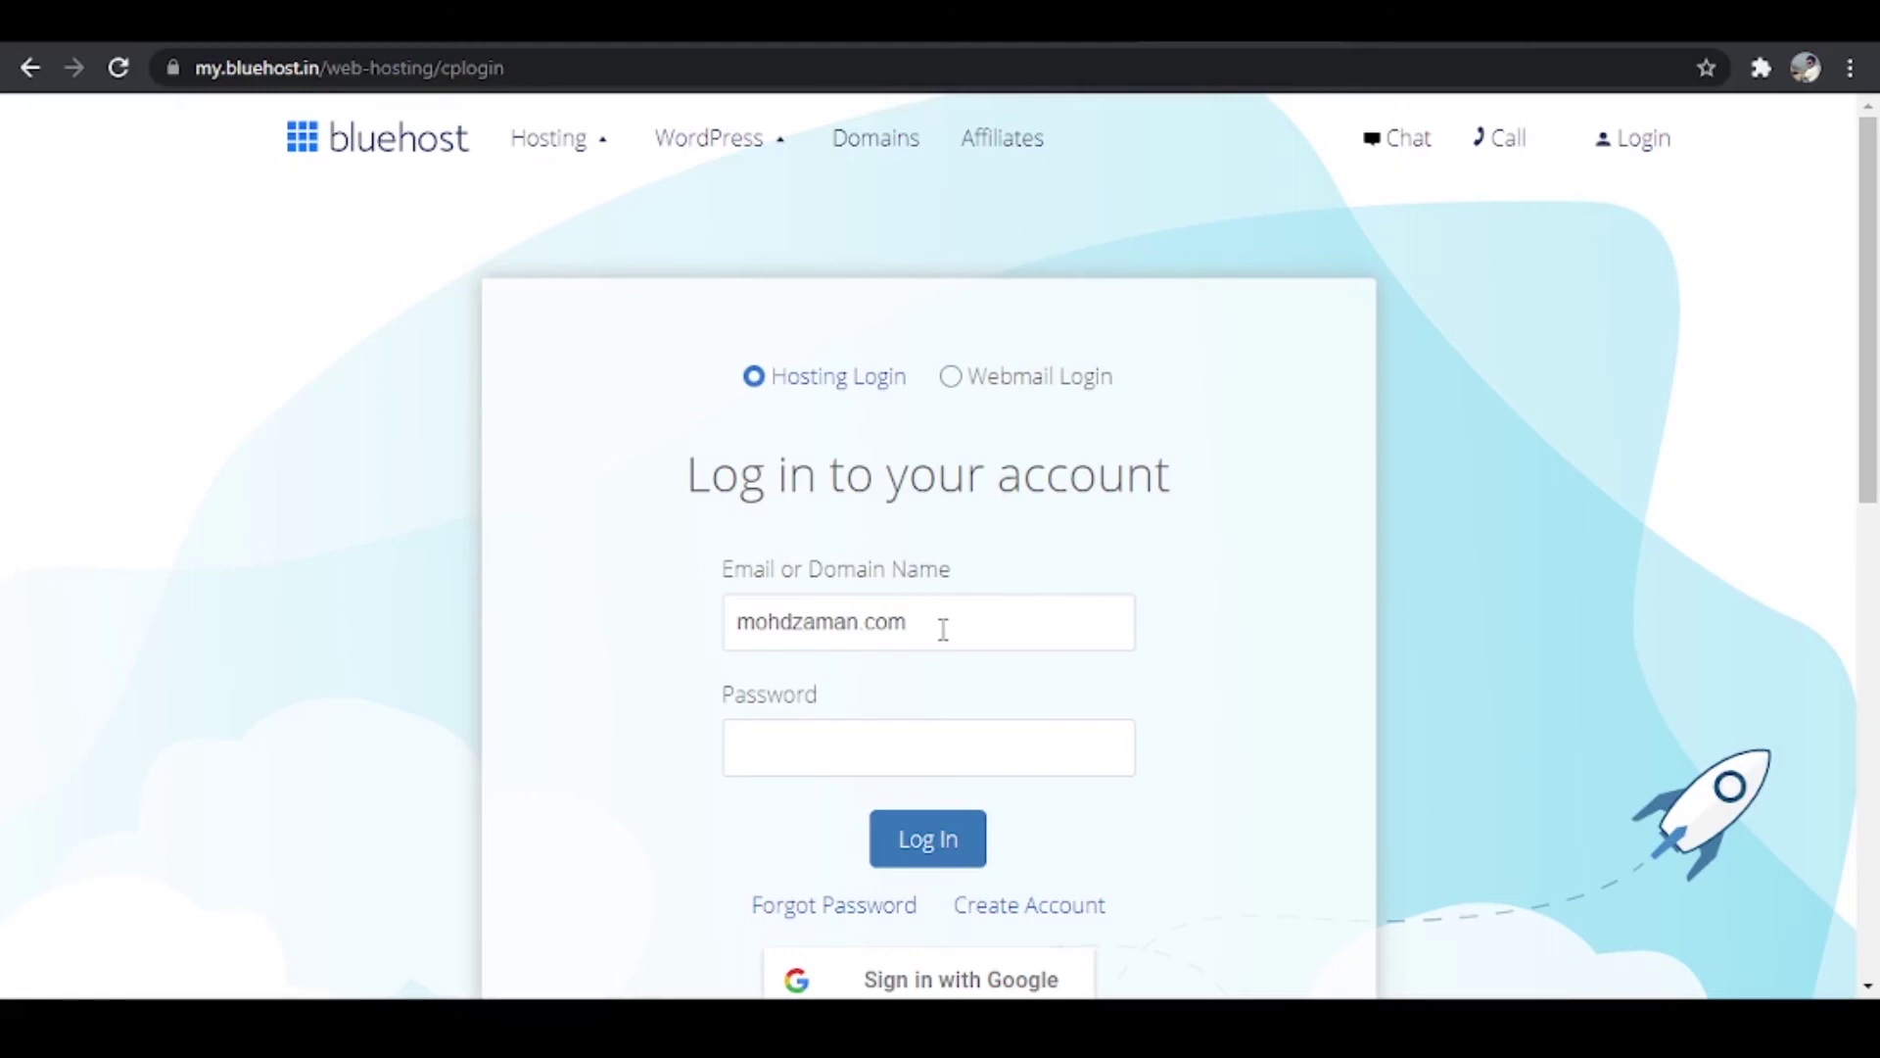
pyautogui.click(865, 763)
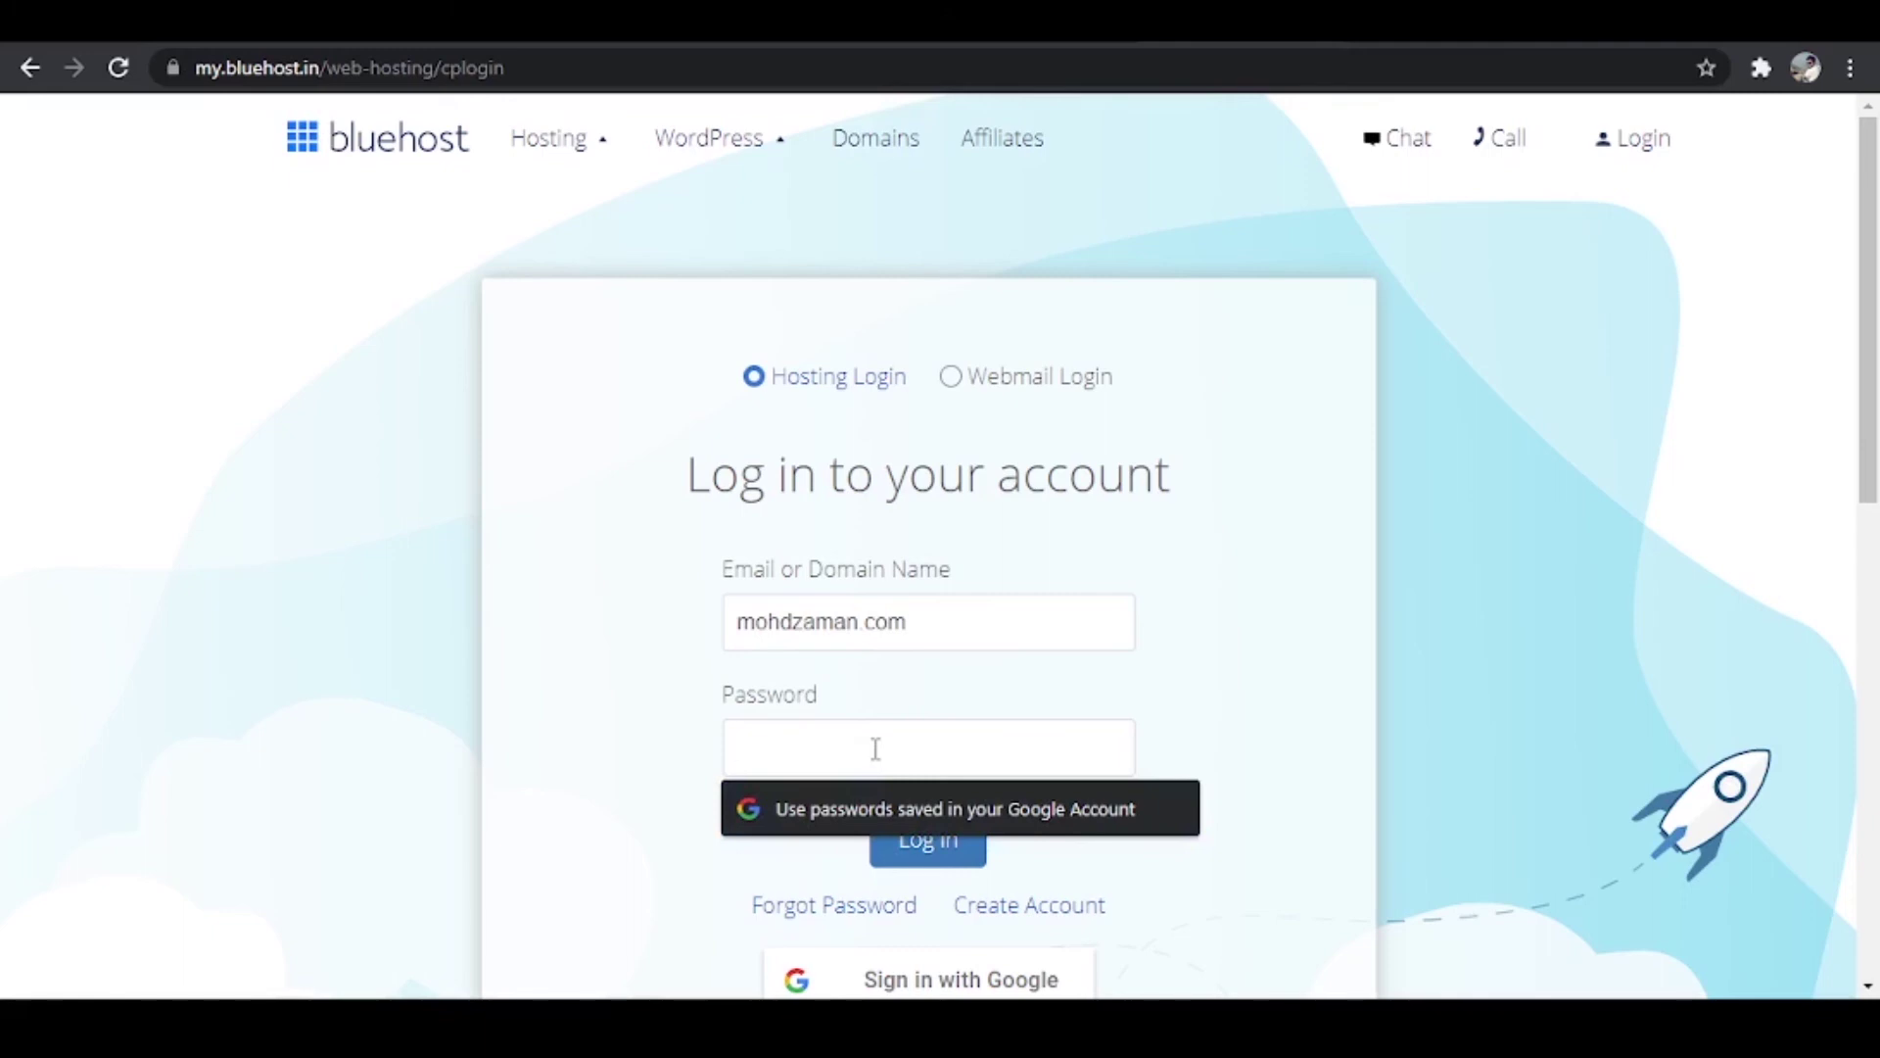
pyautogui.hotkey('ctrl', 'v')
pyautogui.click(921, 840)
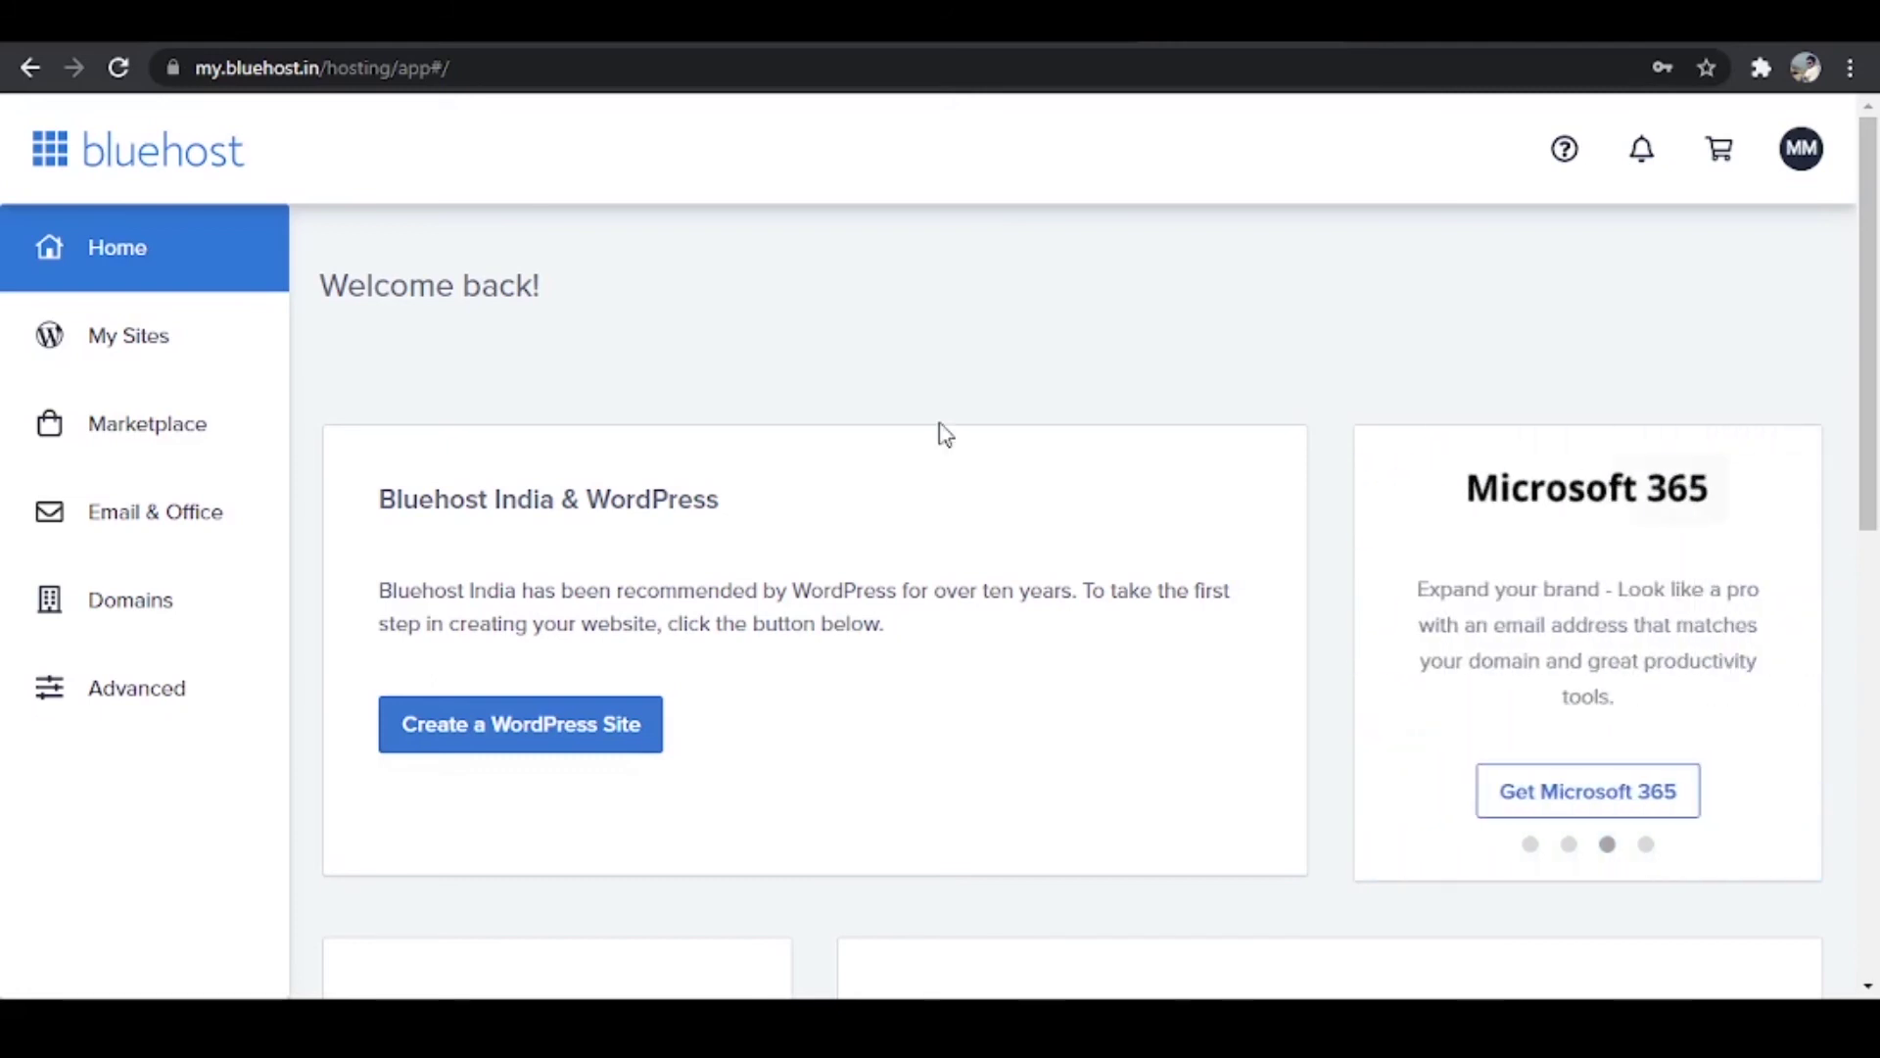
# Step: Create a WordPress site named after the owner with the tagline 'The web designer'
pyautogui.click(488, 748)
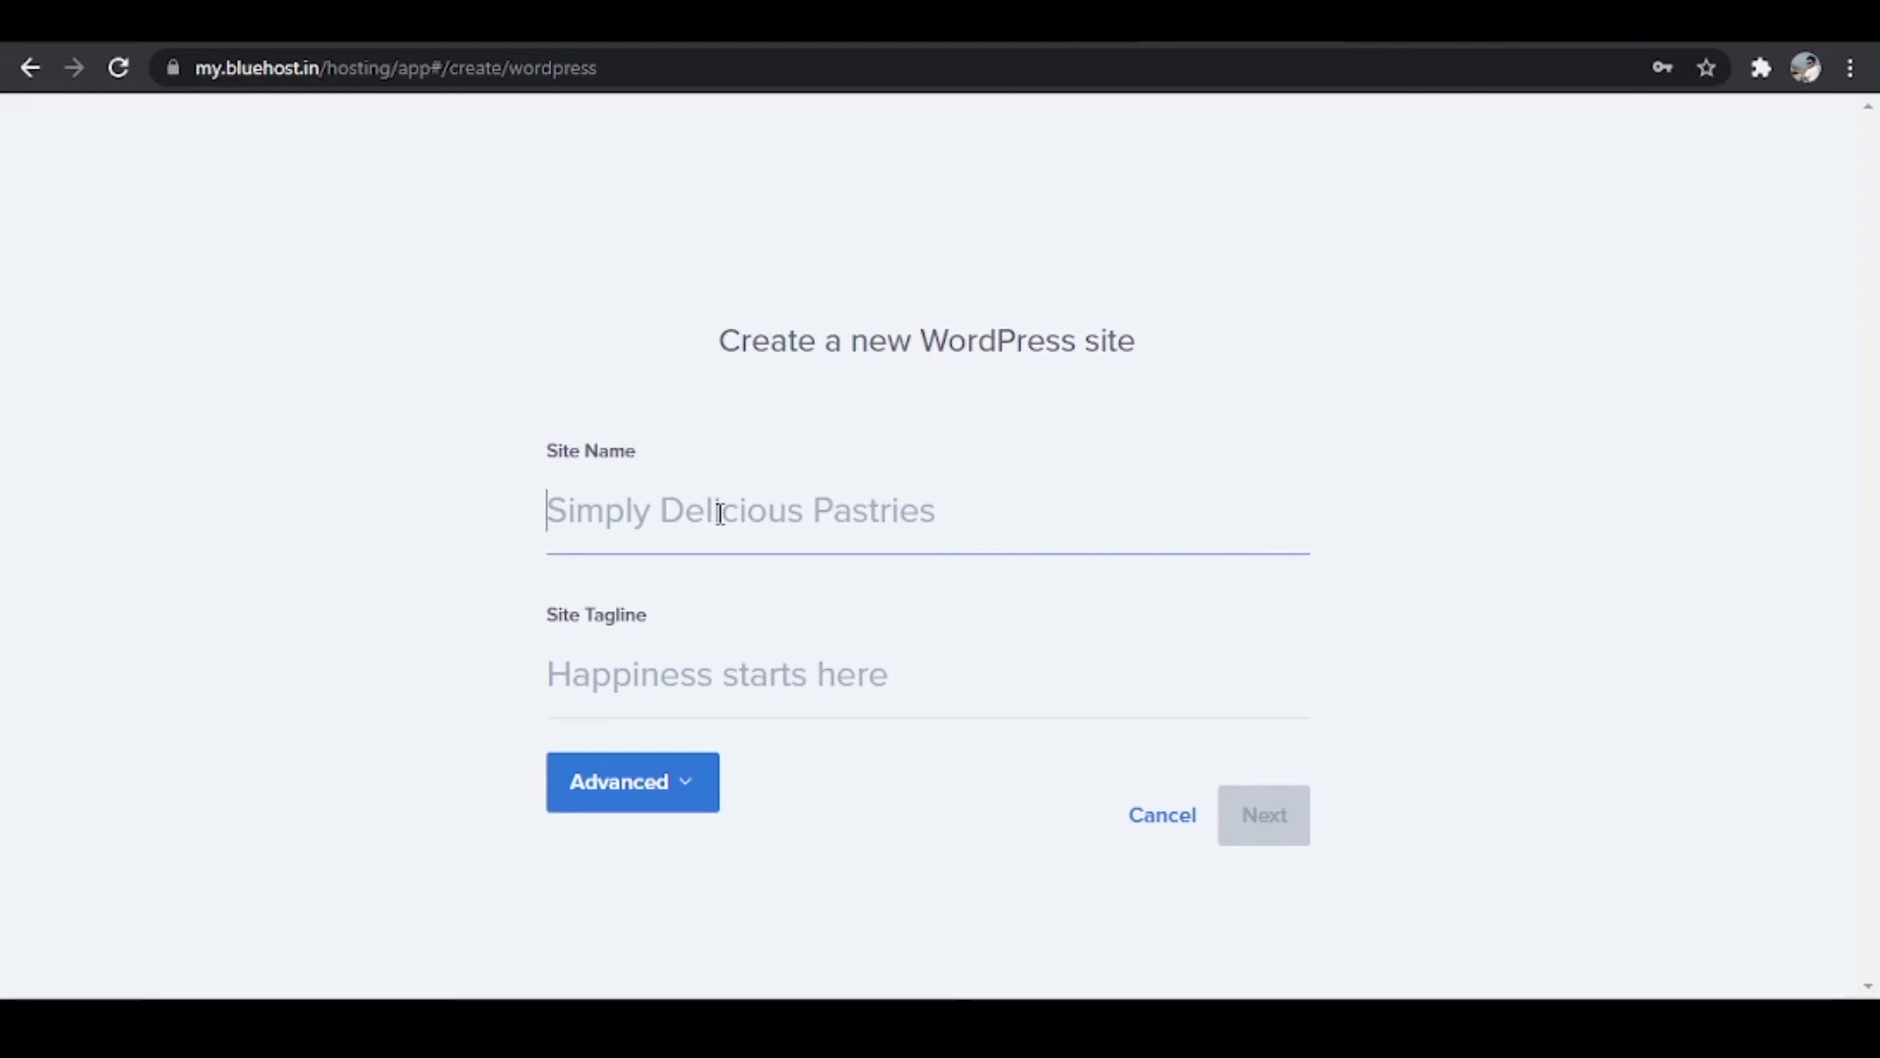
pyautogui.write('Mohd Zaman')
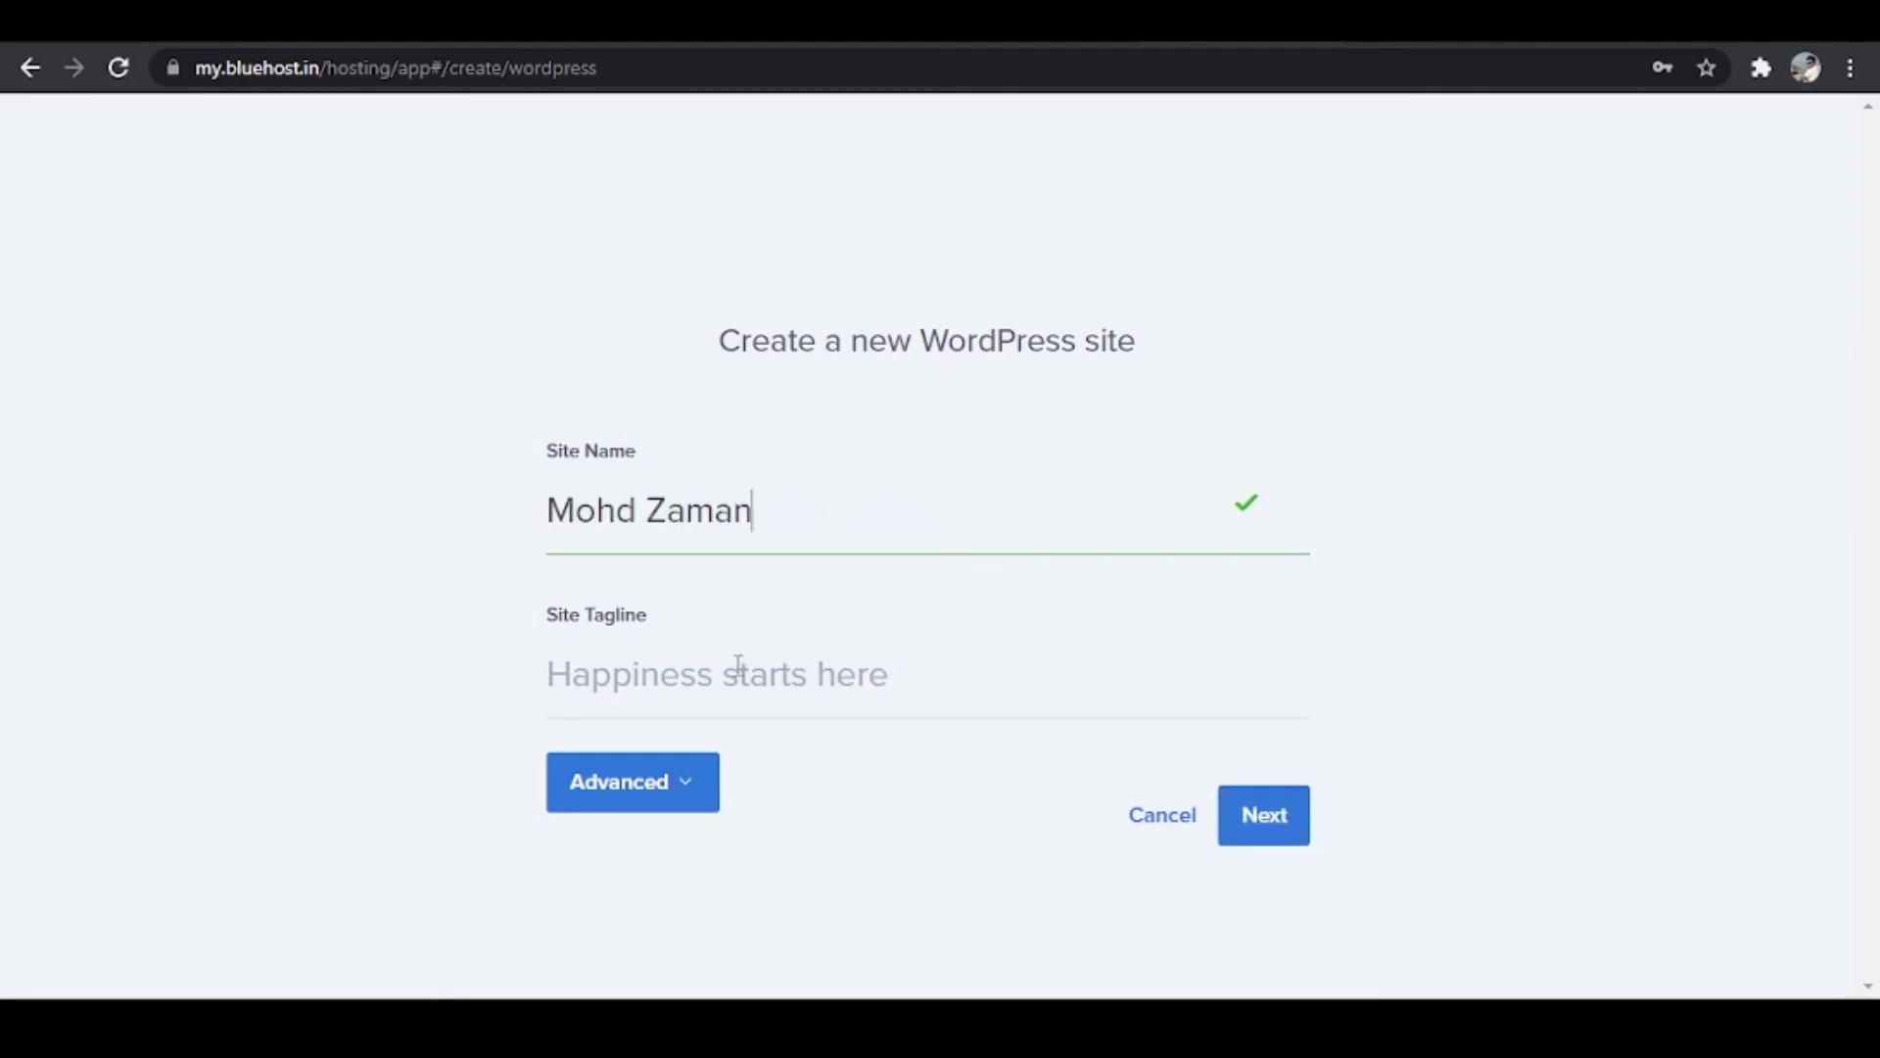
pyautogui.click(733, 672)
pyautogui.write('The ')
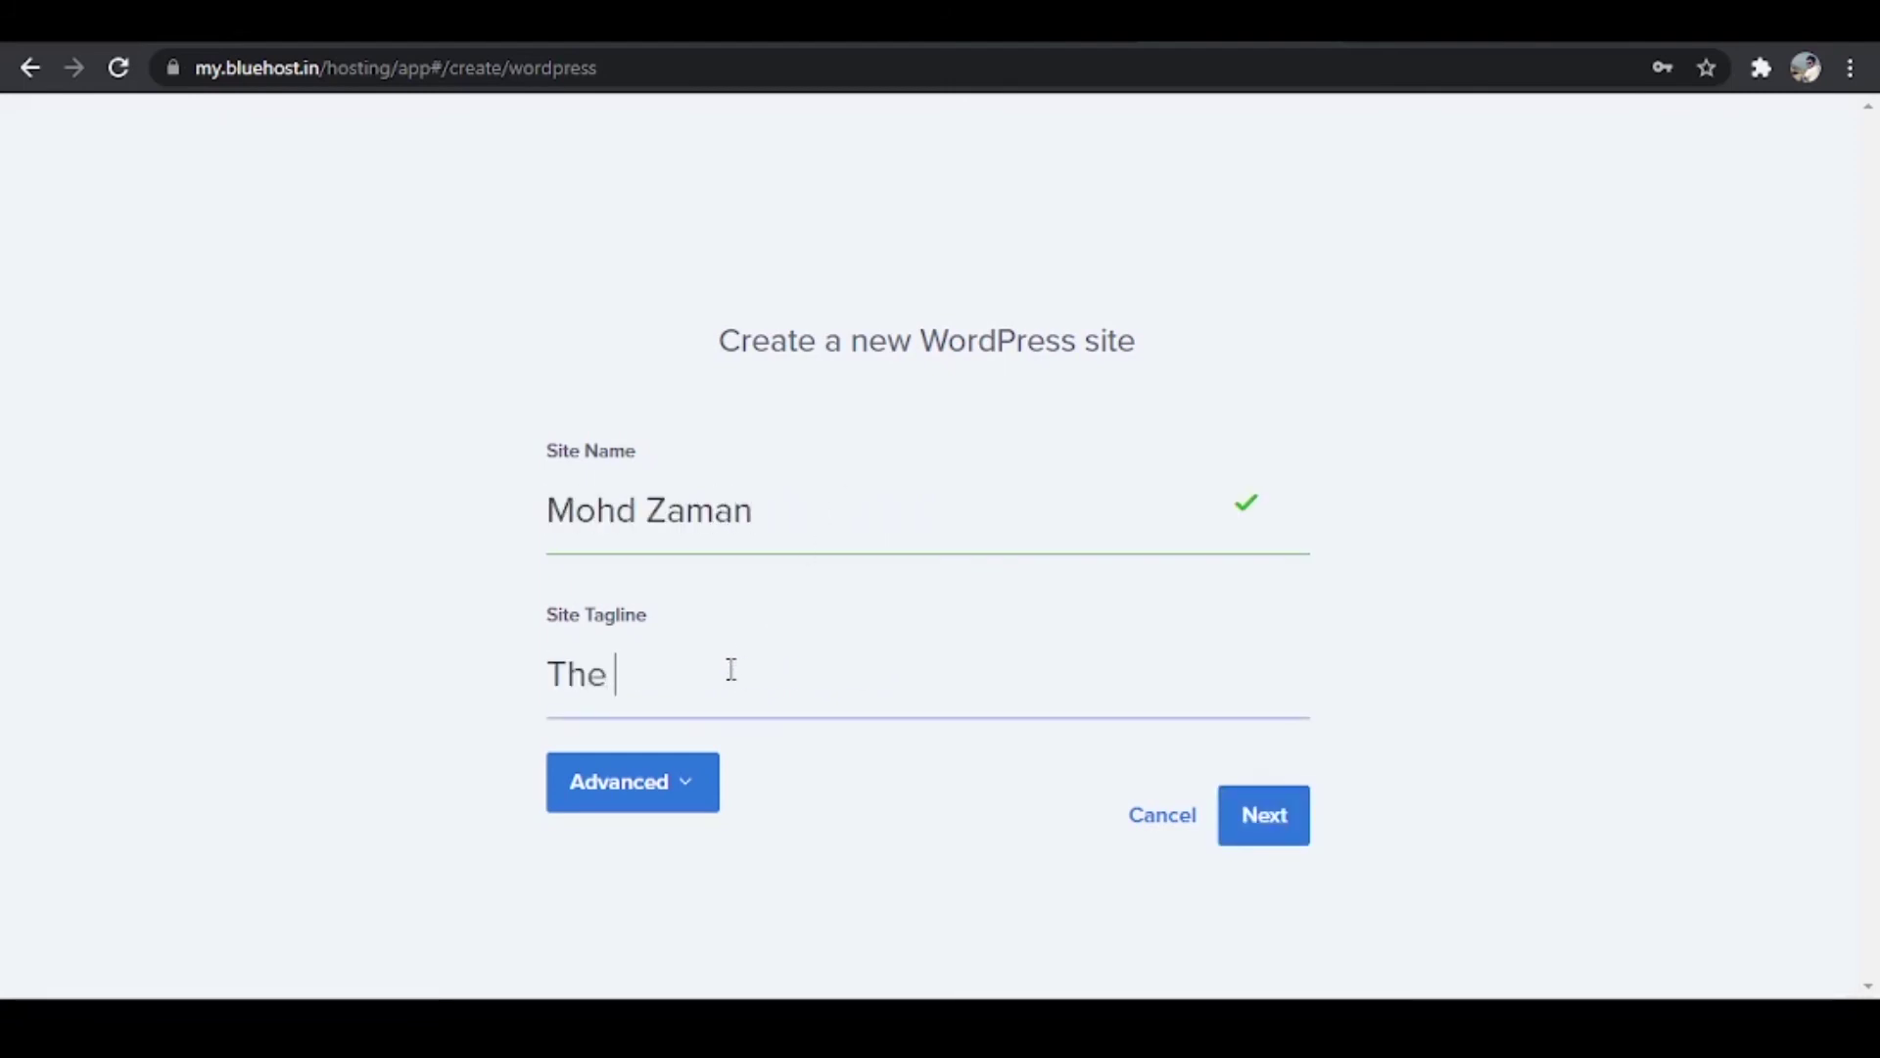
pyautogui.write('web designer')
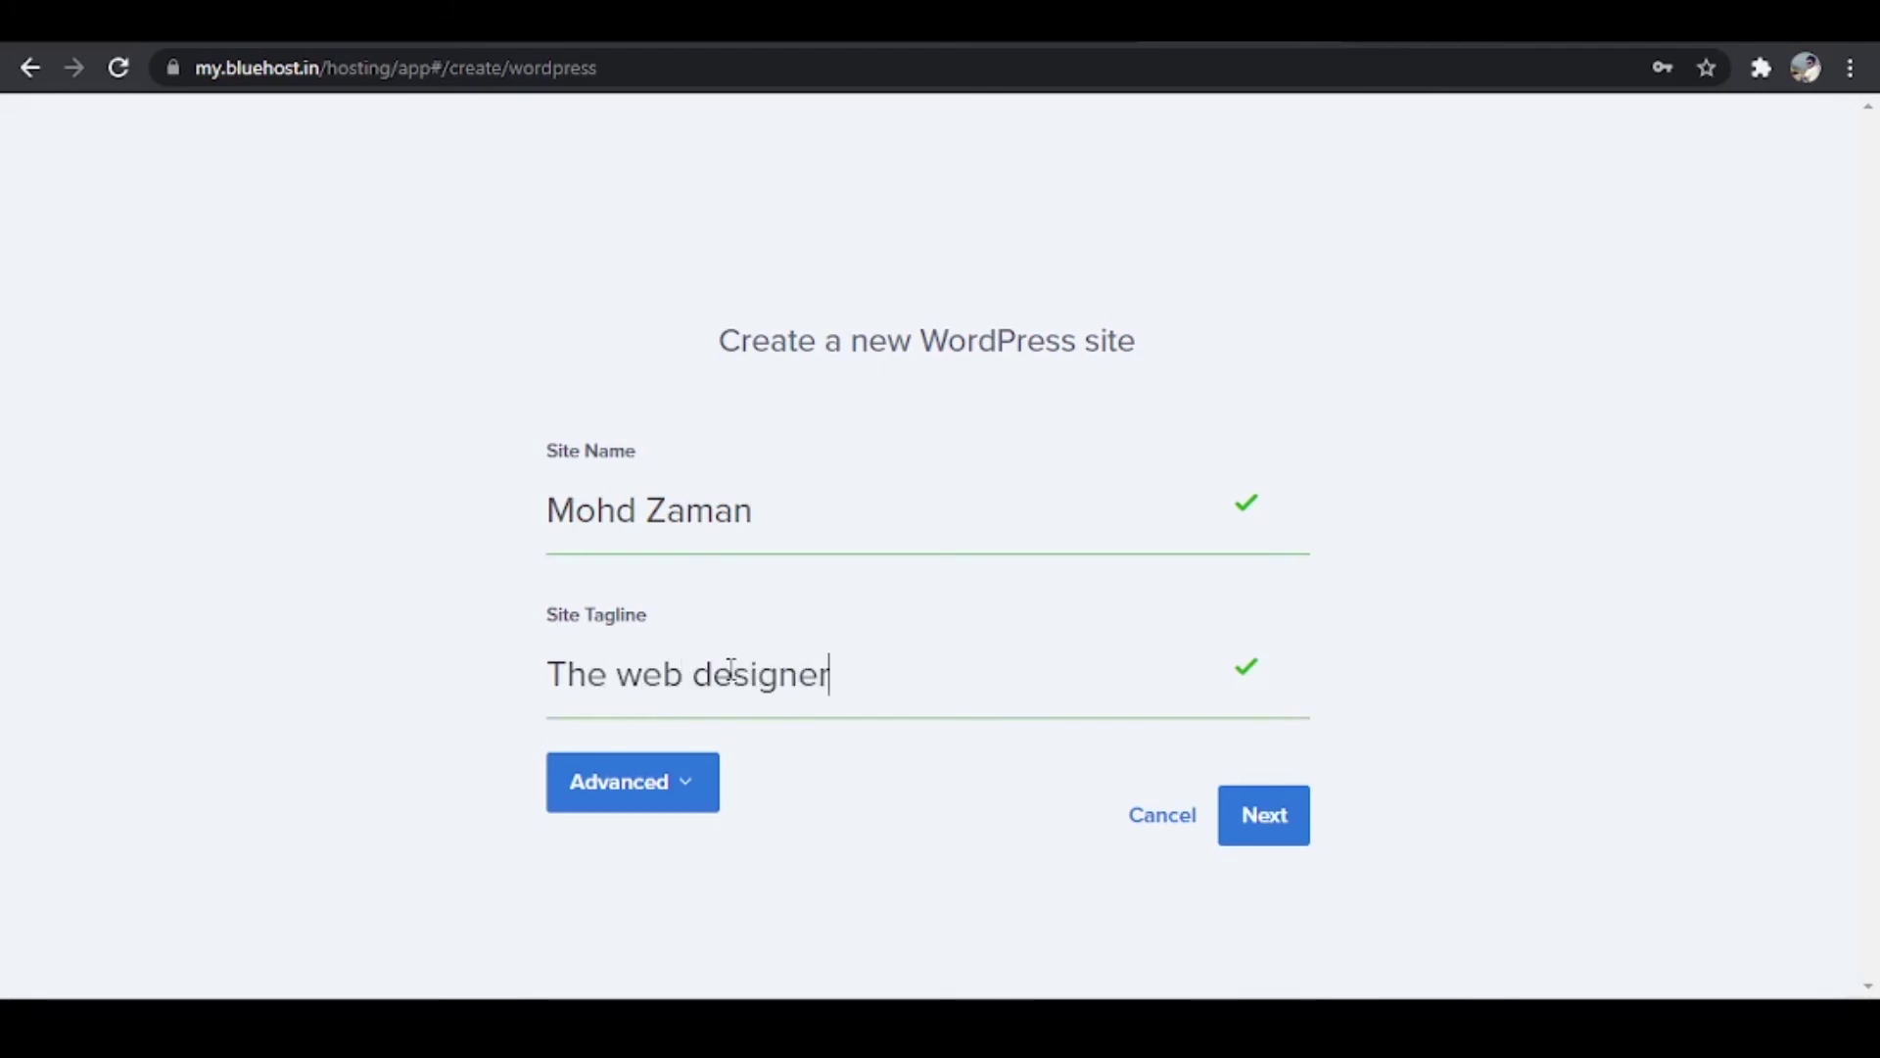
pyautogui.click(1261, 832)
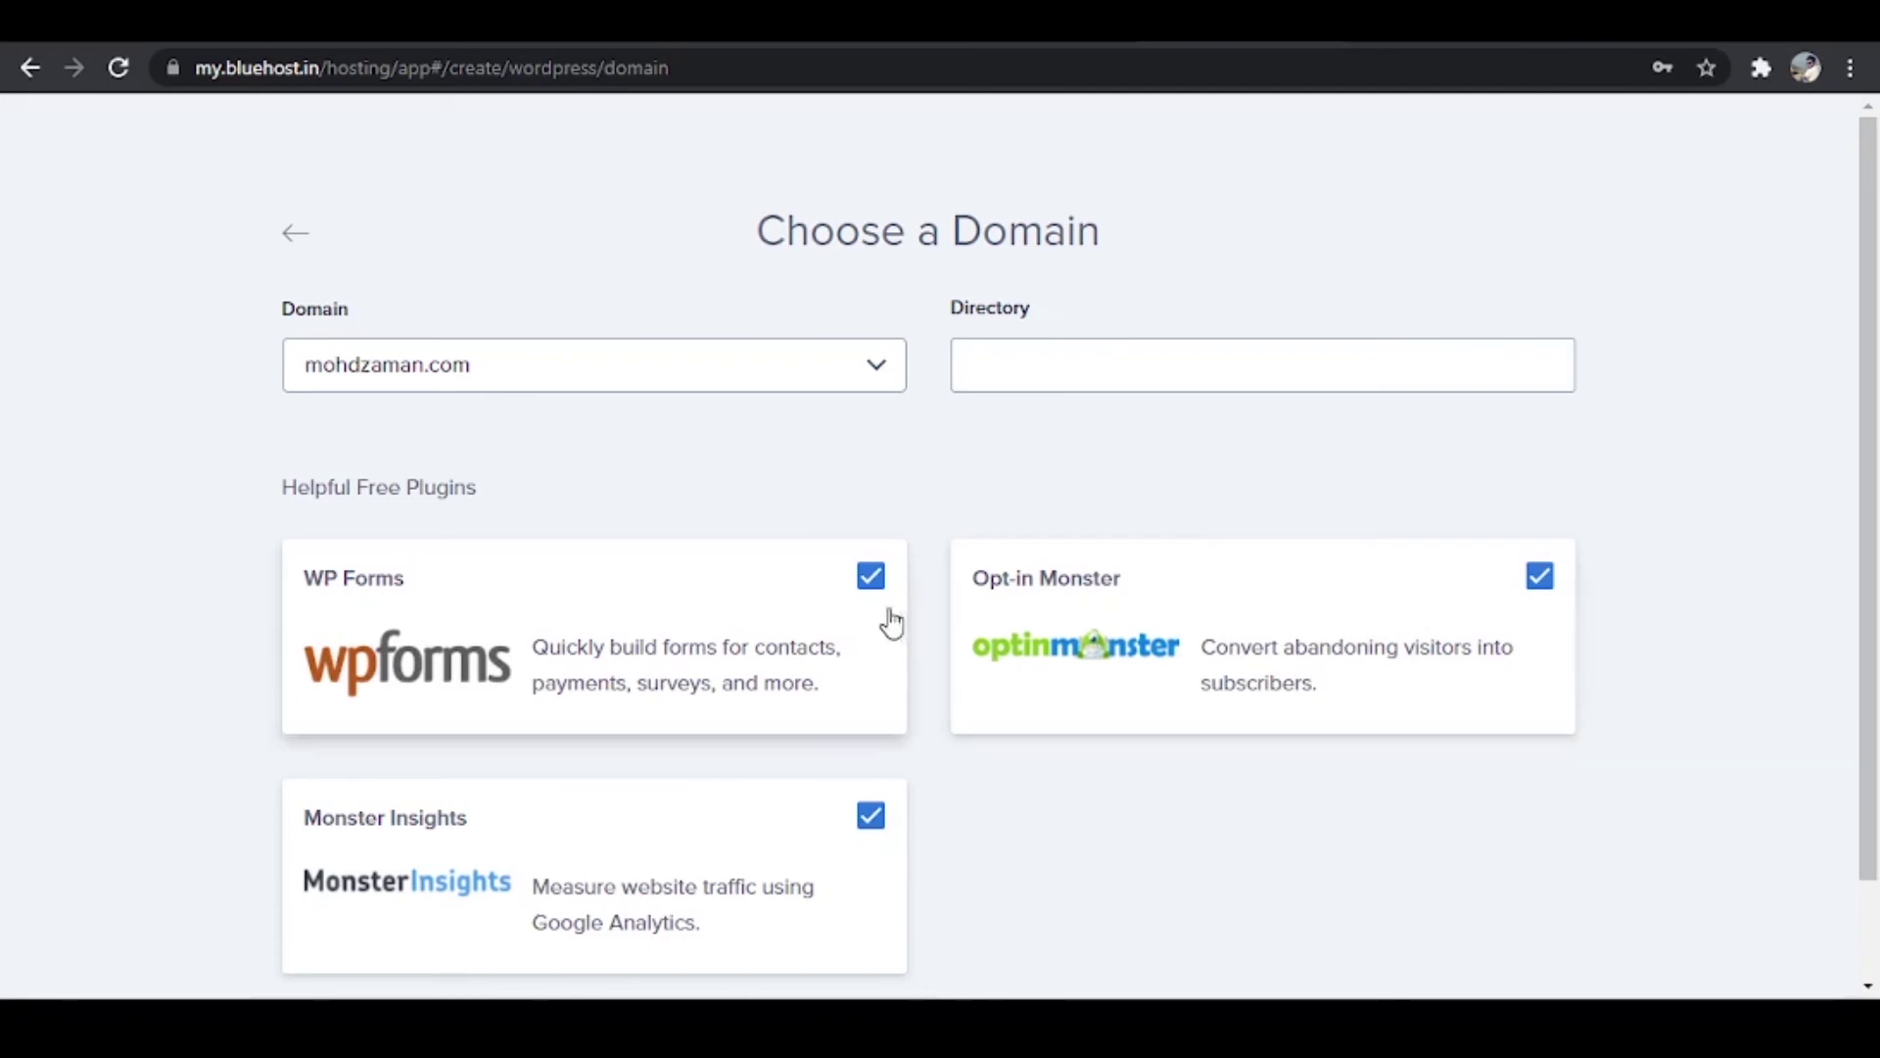
# Step: Untick WP Forms, Opt-in Monster and Monster Insights, then install the site on the domain
pyautogui.click(871, 577)
pyautogui.click(1539, 578)
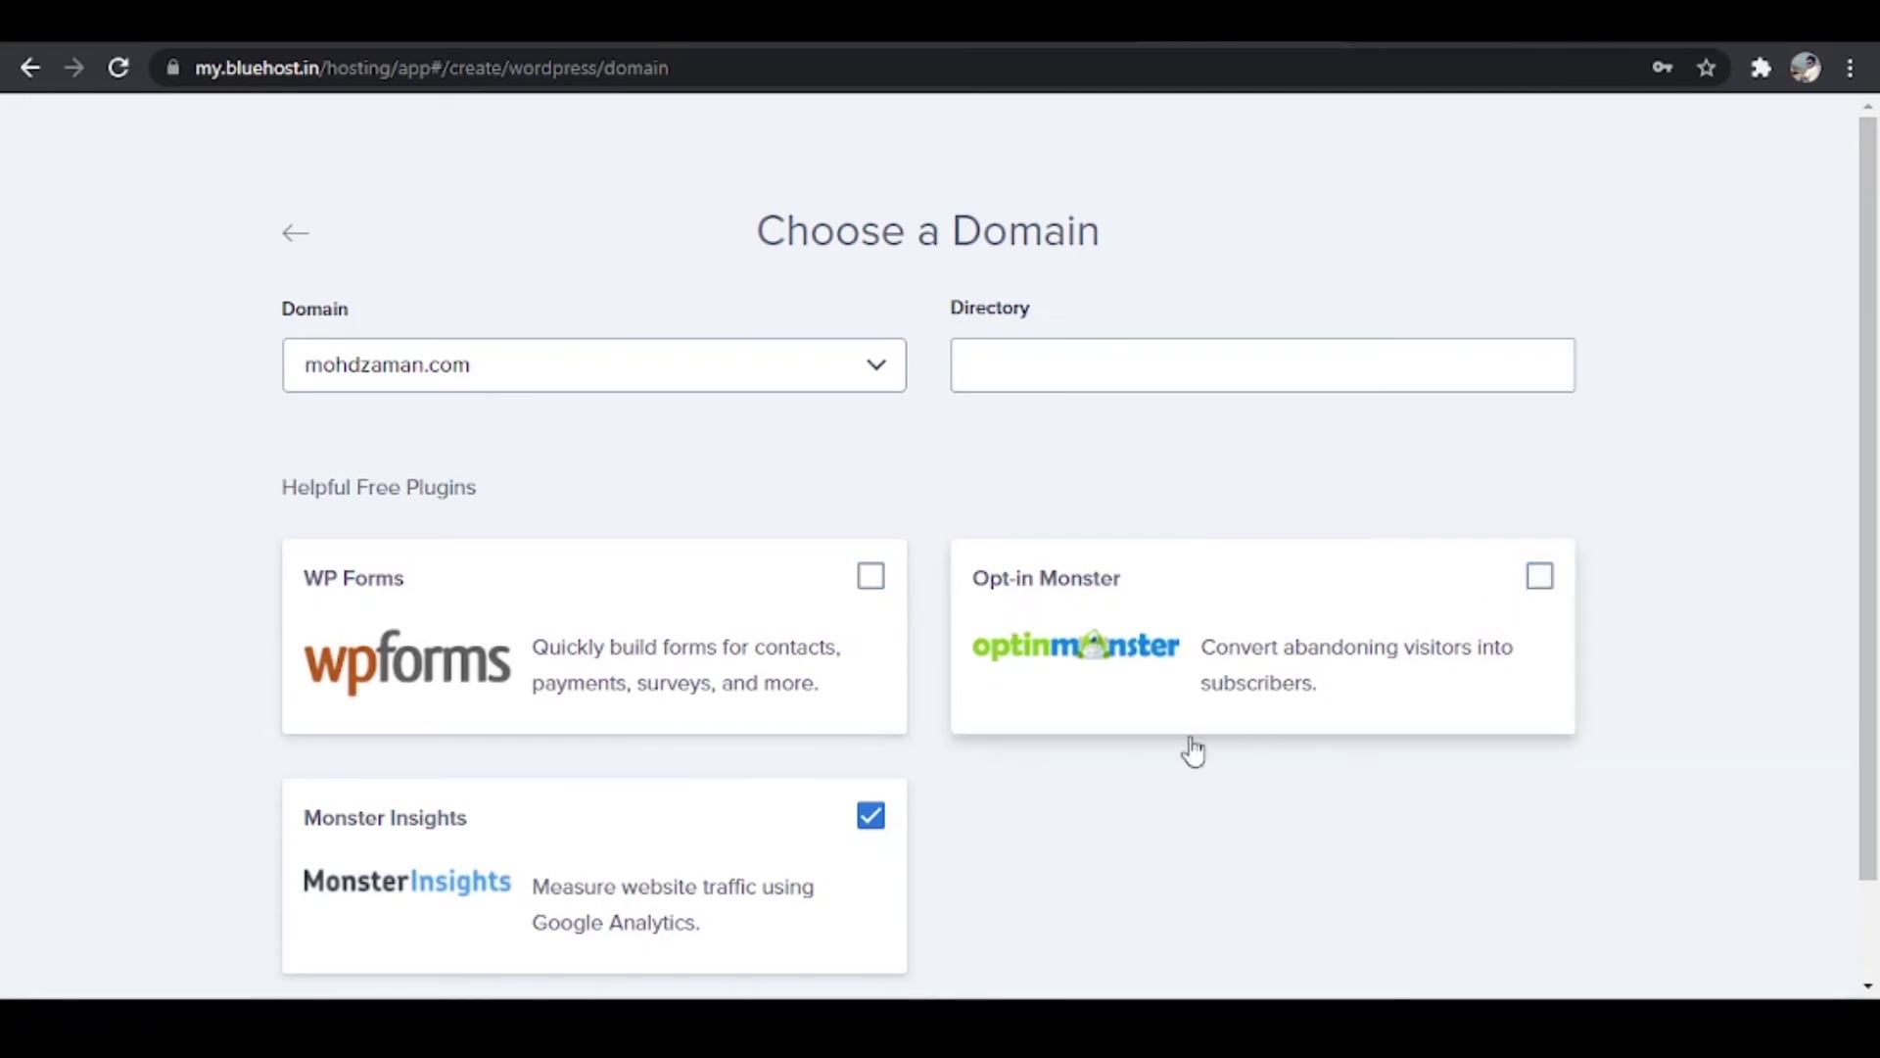
pyautogui.click(874, 823)
pyautogui.scroll(-2, 1251, 827)
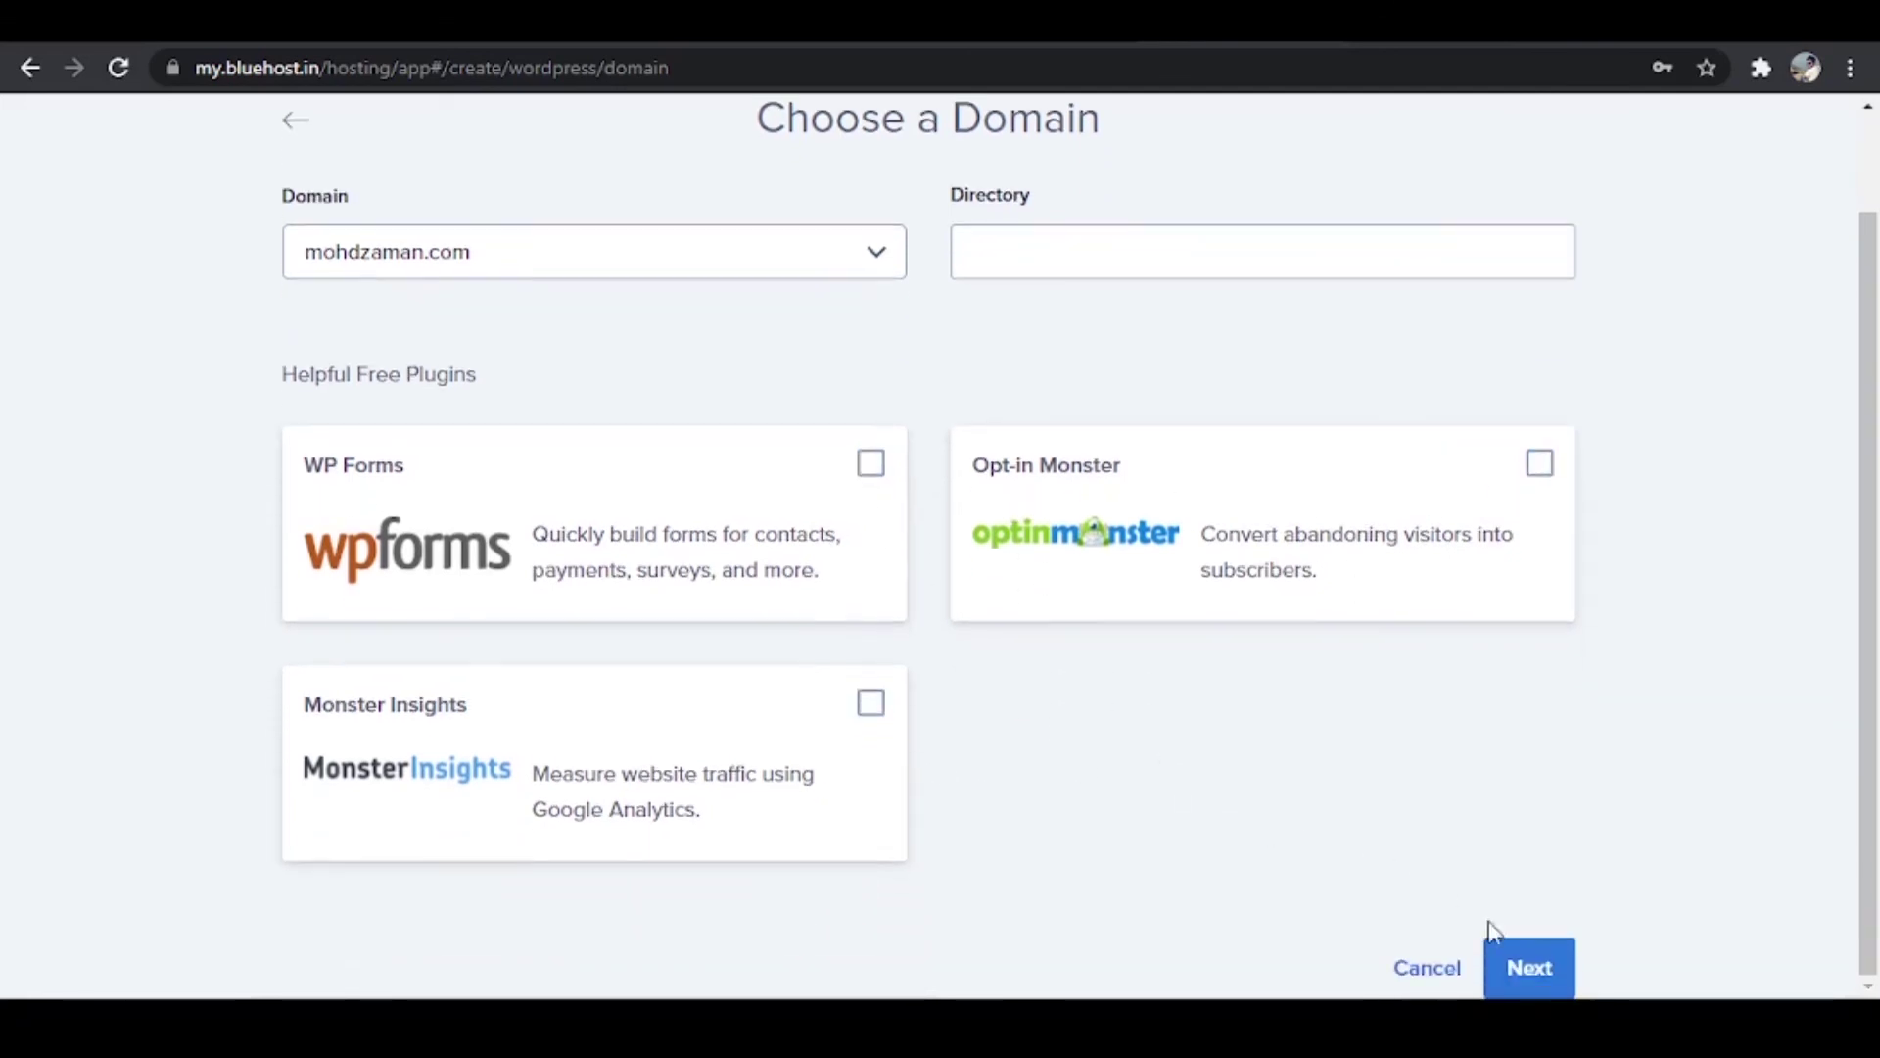
pyautogui.click(1519, 975)
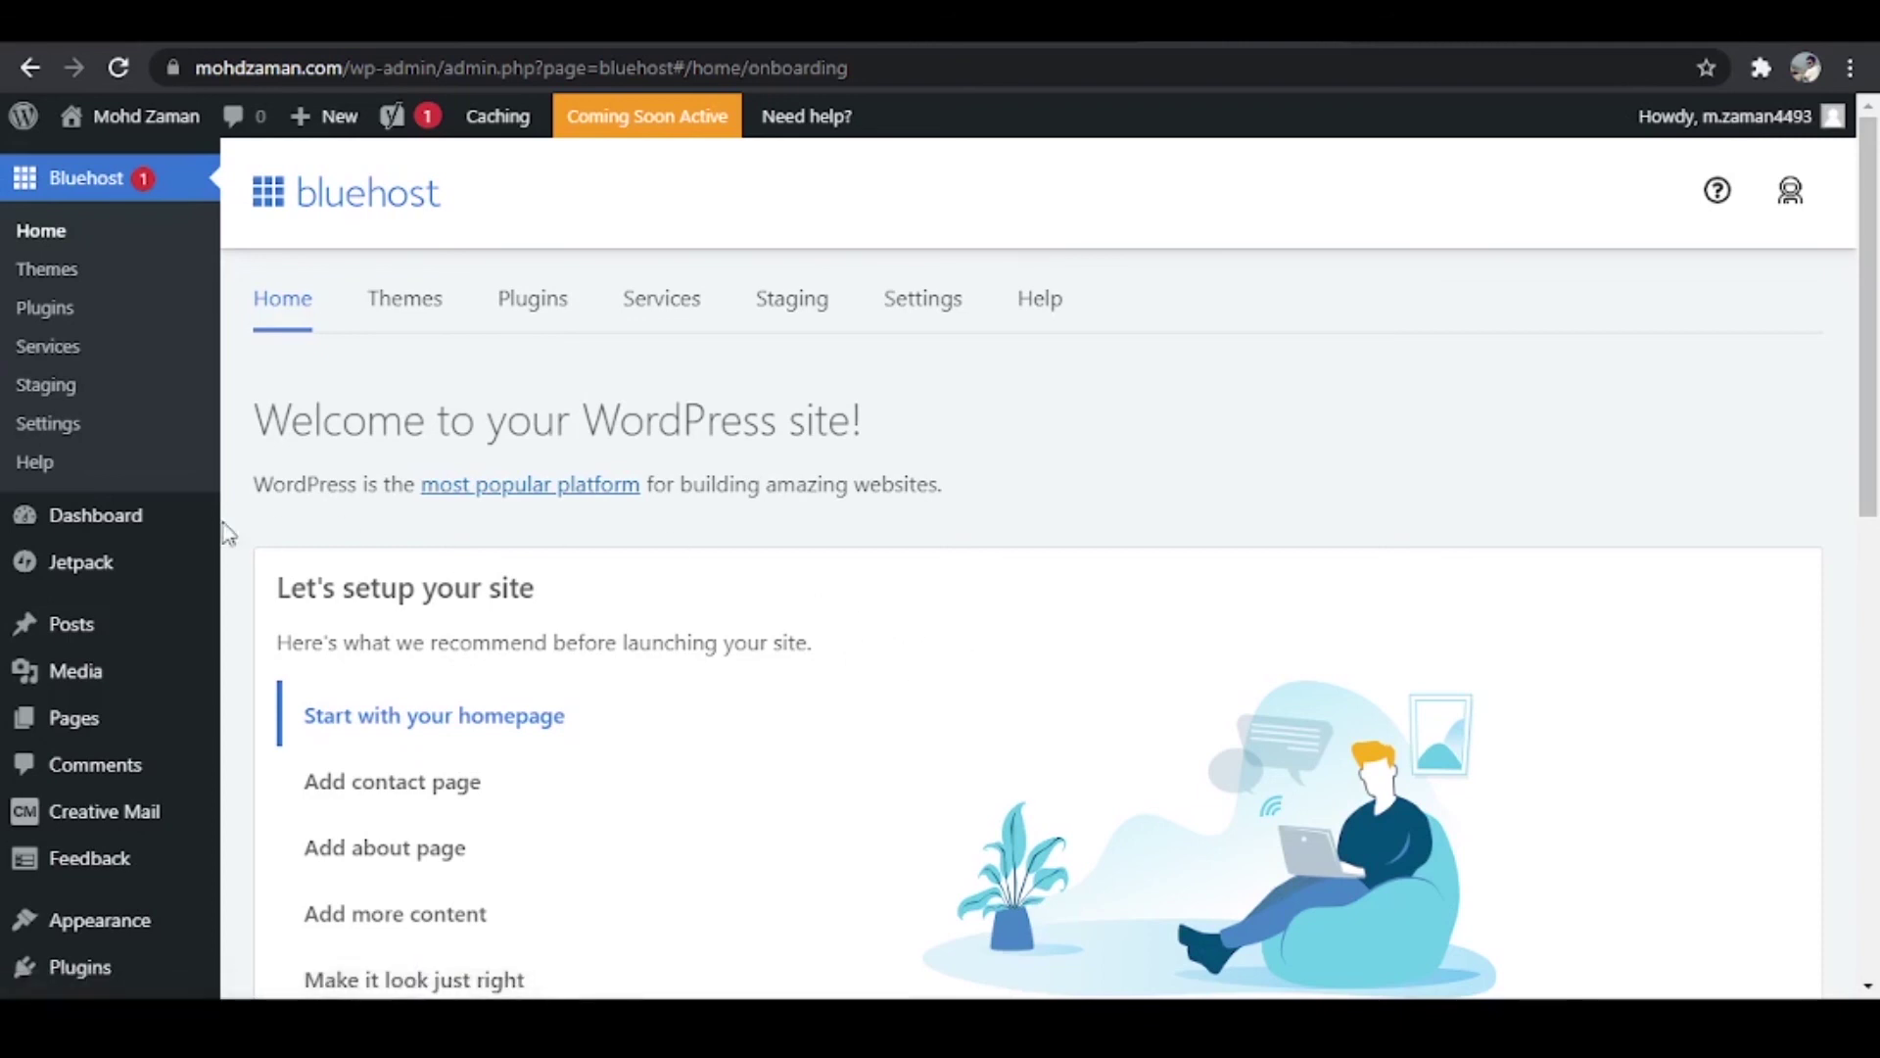
# Step: Open the WordPress dashboard, dismiss the Jetpack assistant, and check the connection security via the lock icon
pyautogui.click(110, 521)
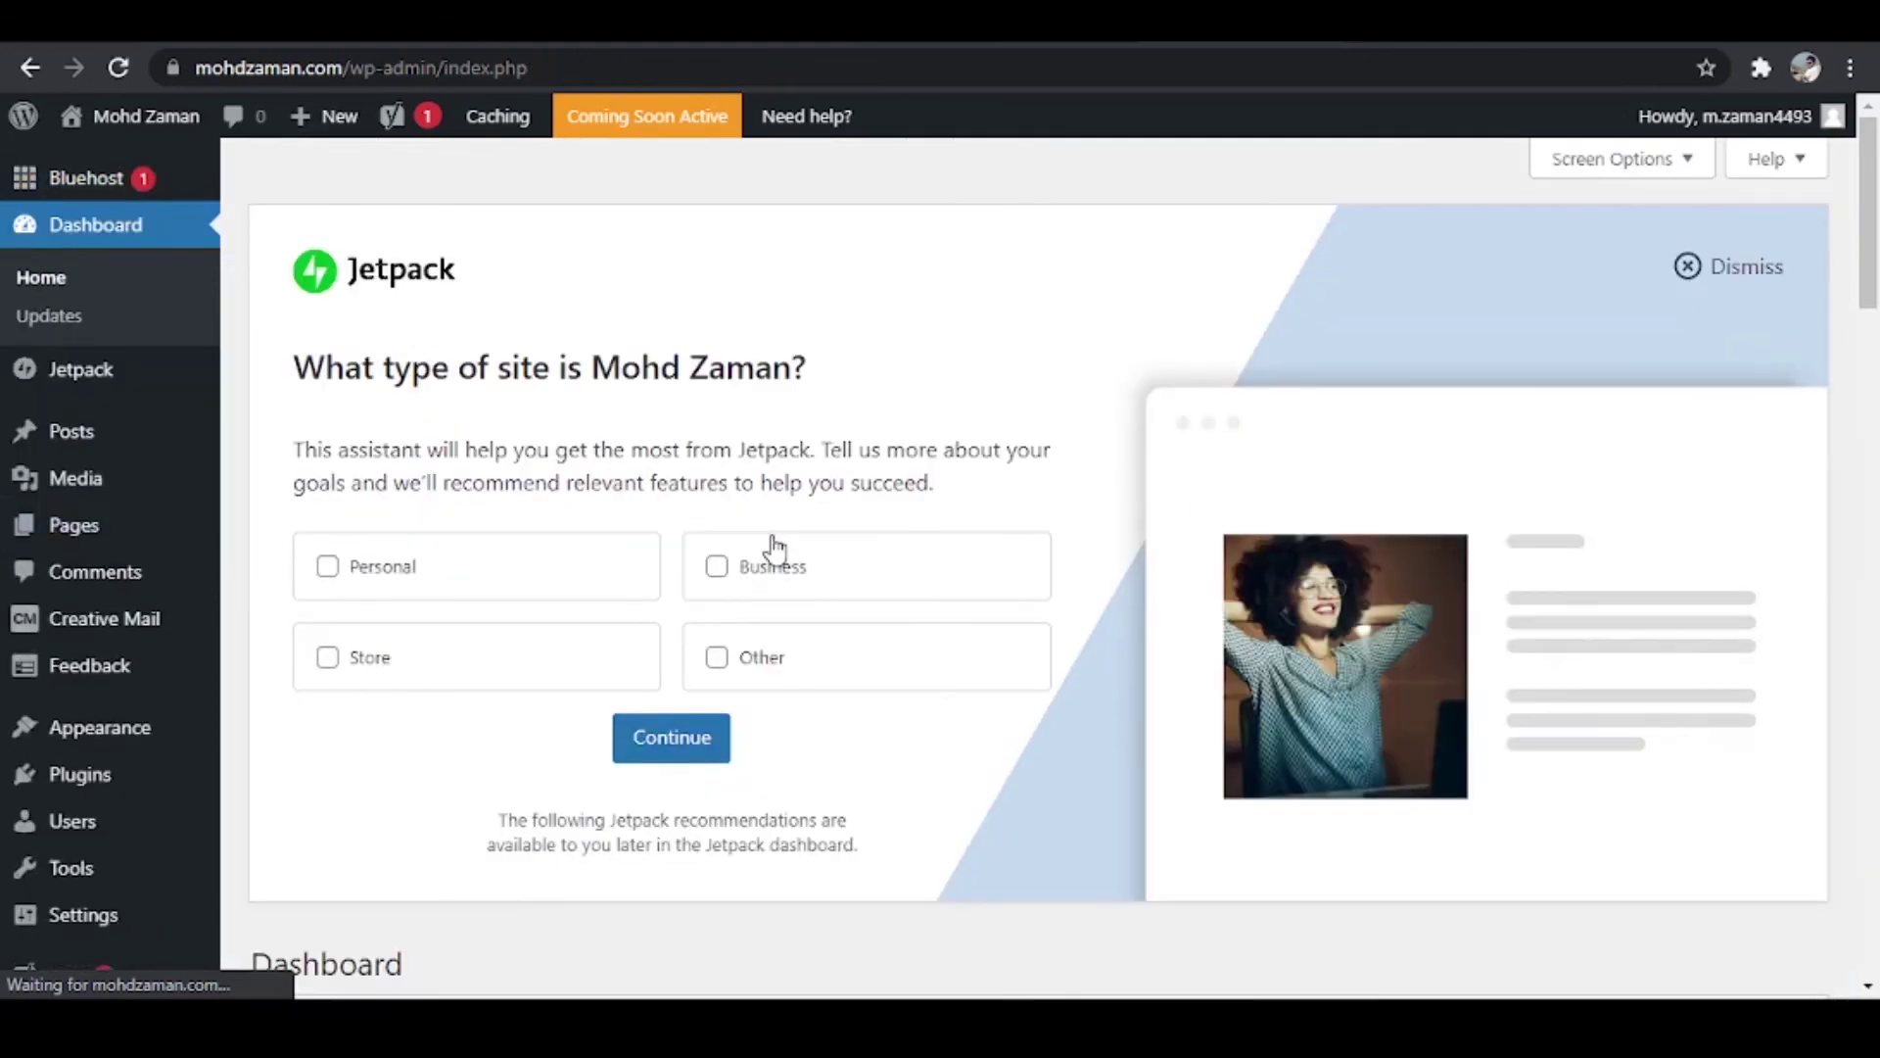
pyautogui.click(1702, 266)
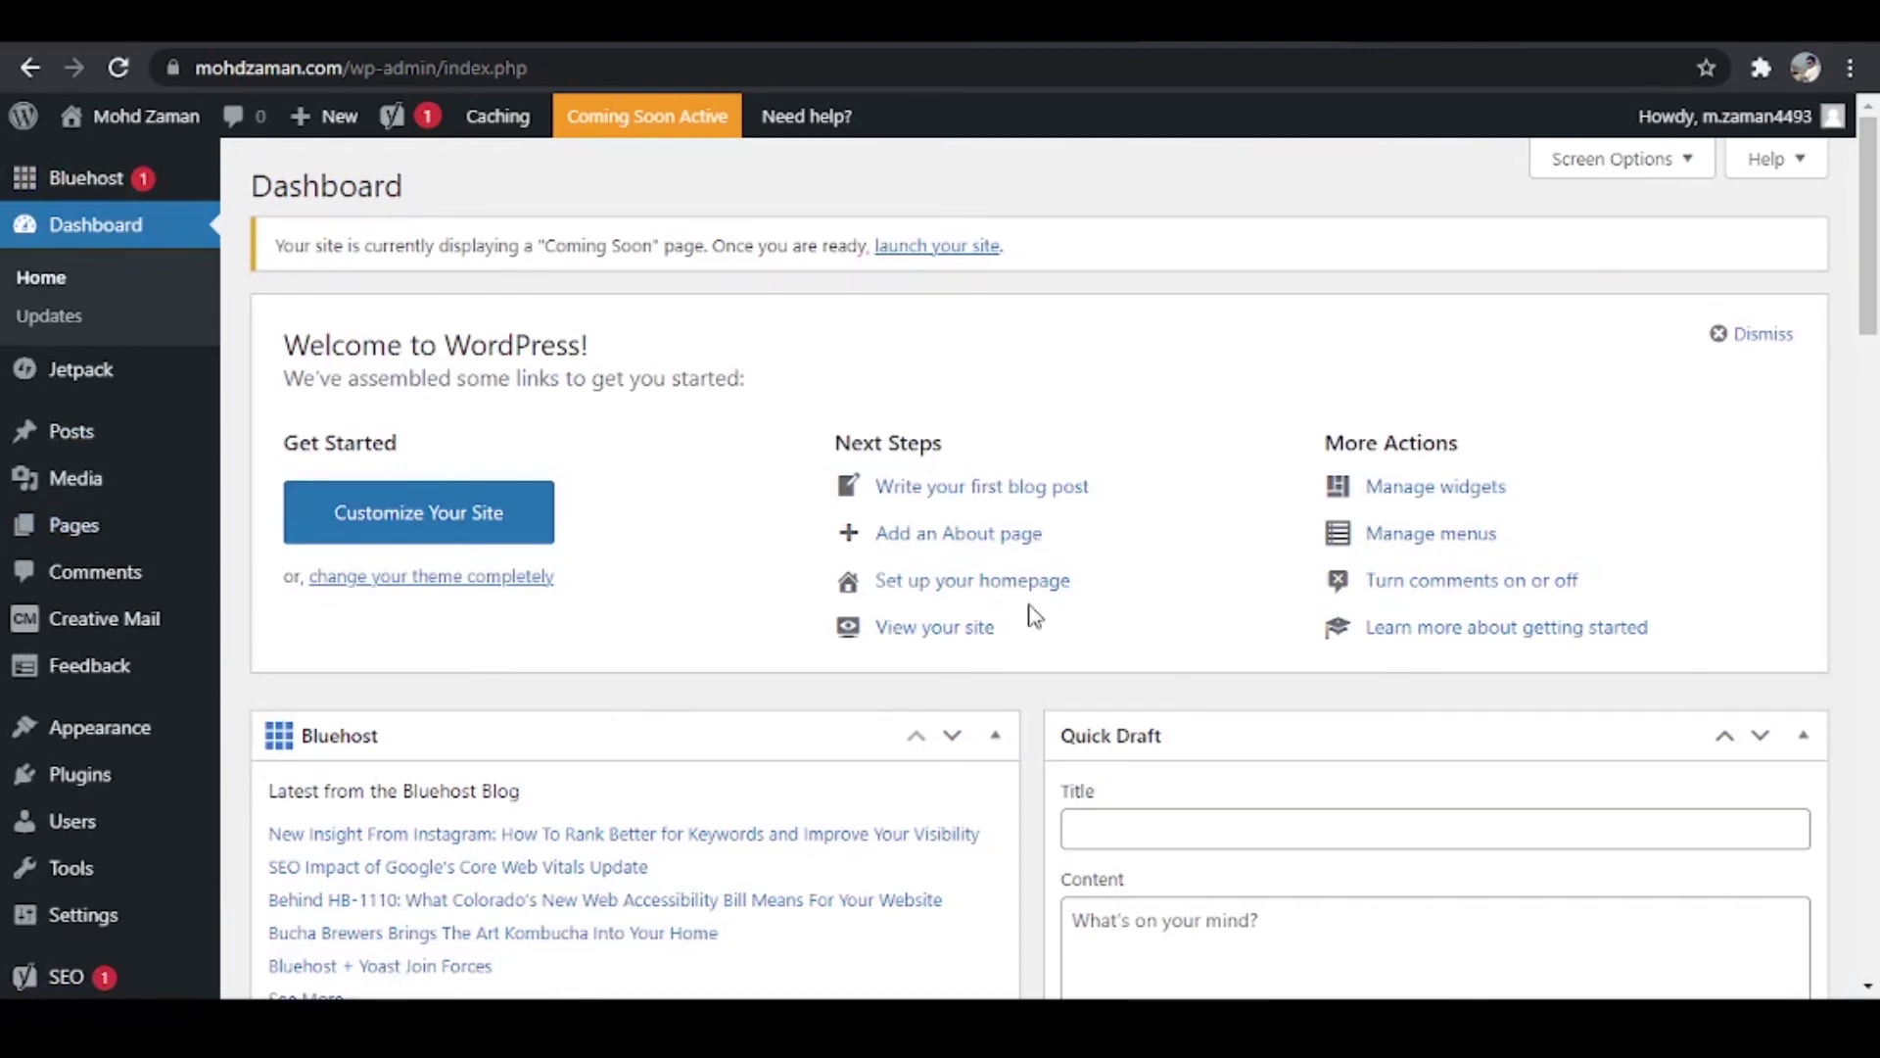
pyautogui.click(173, 68)
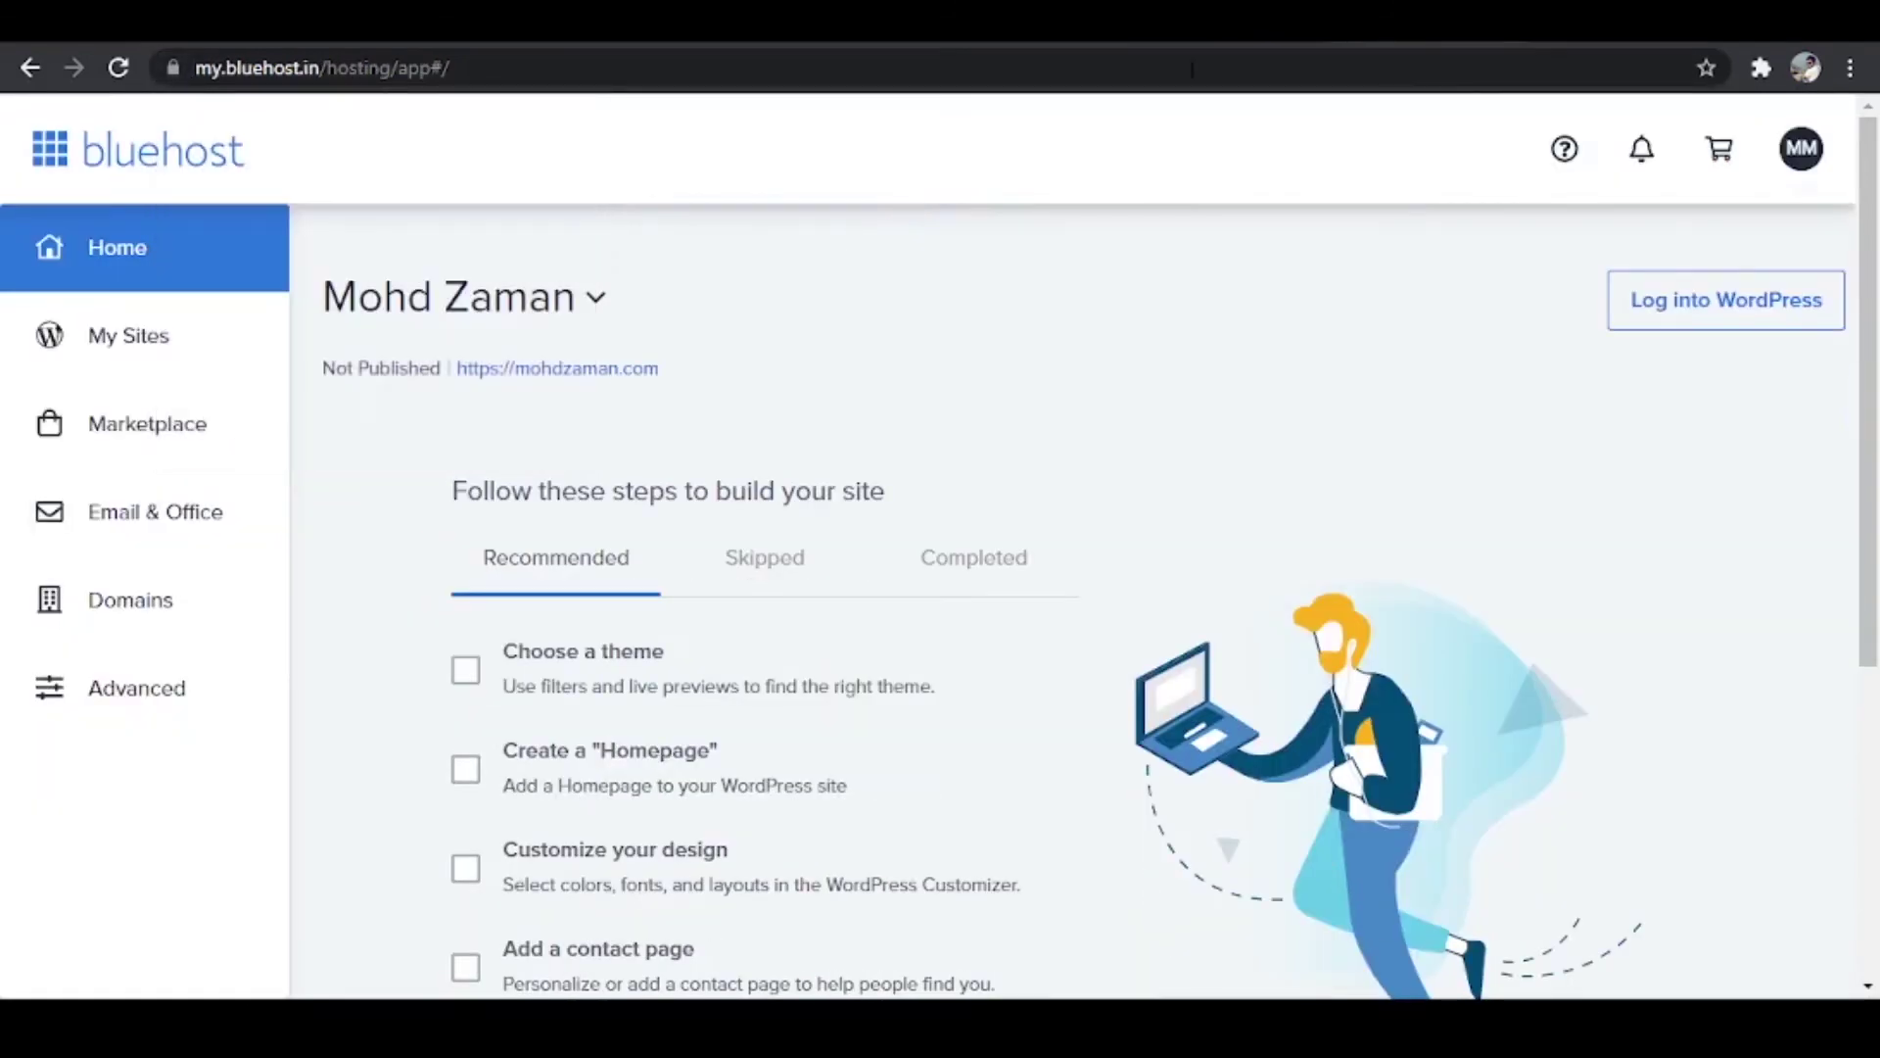
# Step: Go from My Sites to the site's Manage page and its Security tab showing Let's Encrypt SSL on
pyautogui.click(102, 358)
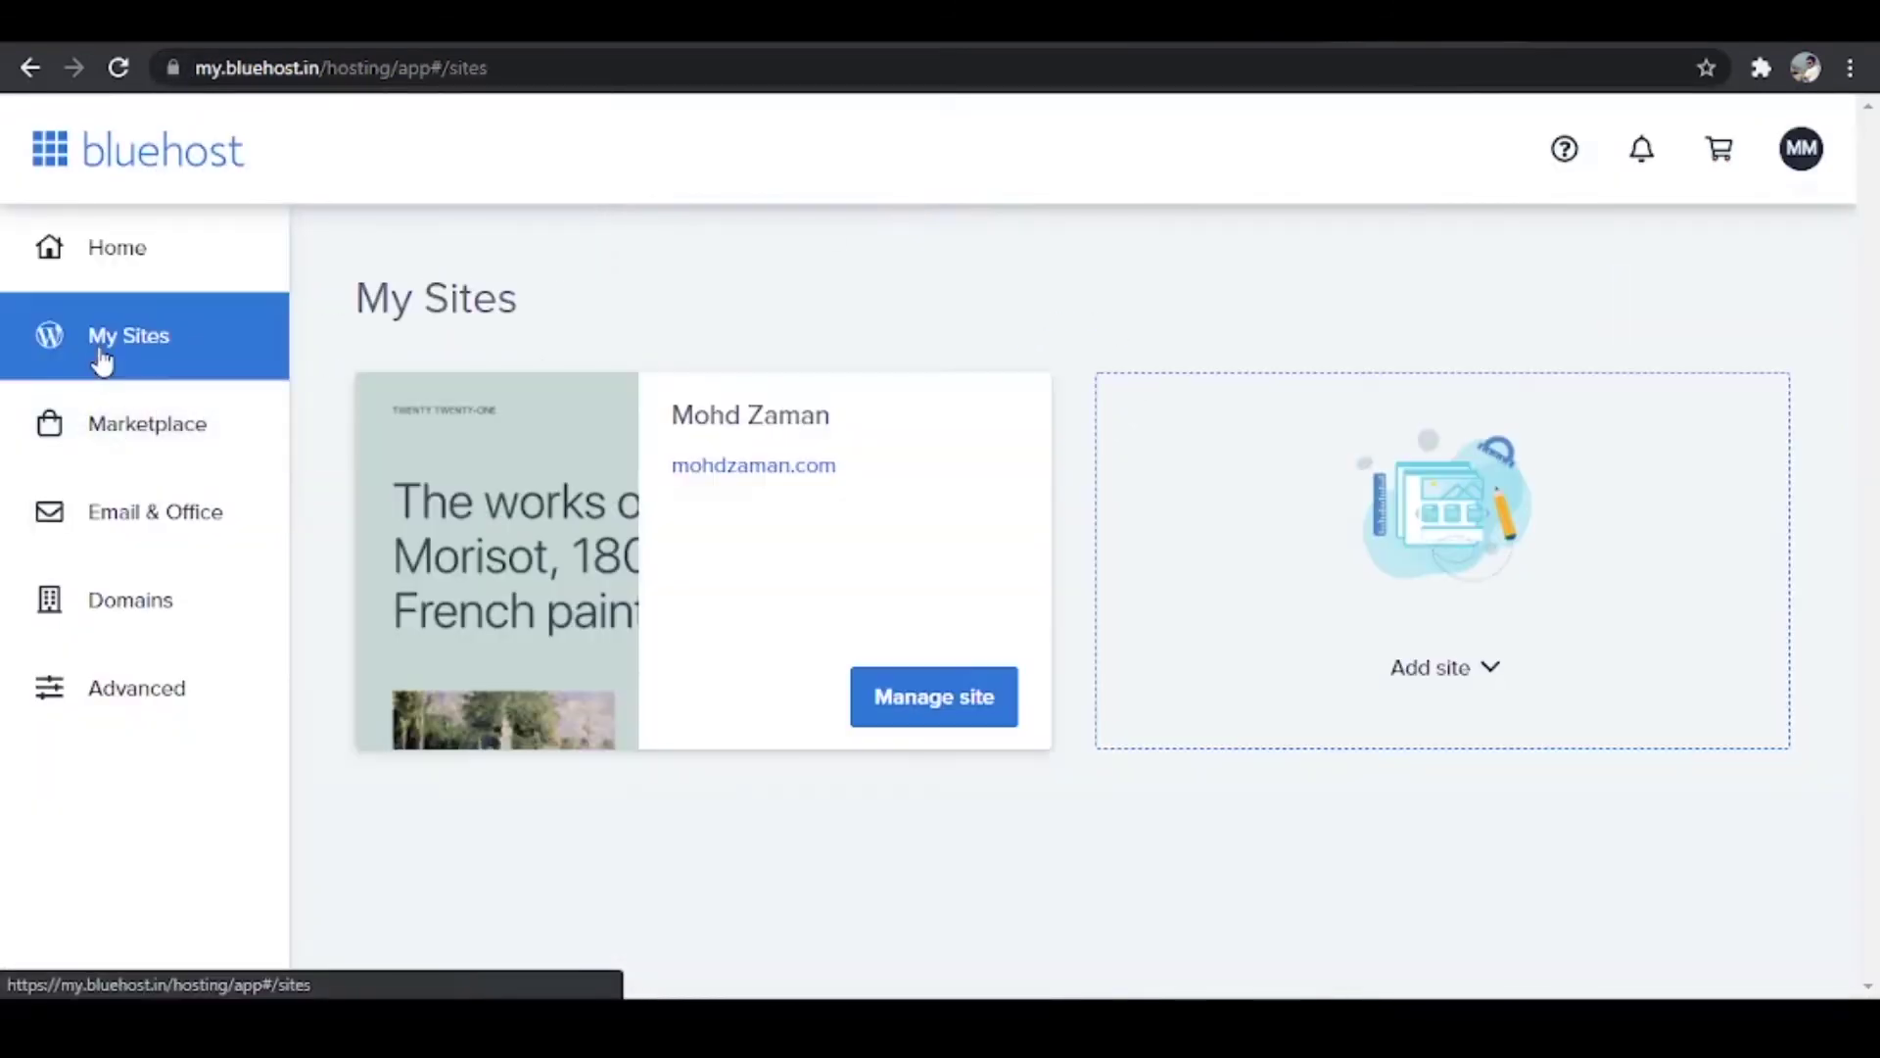
pyautogui.click(862, 697)
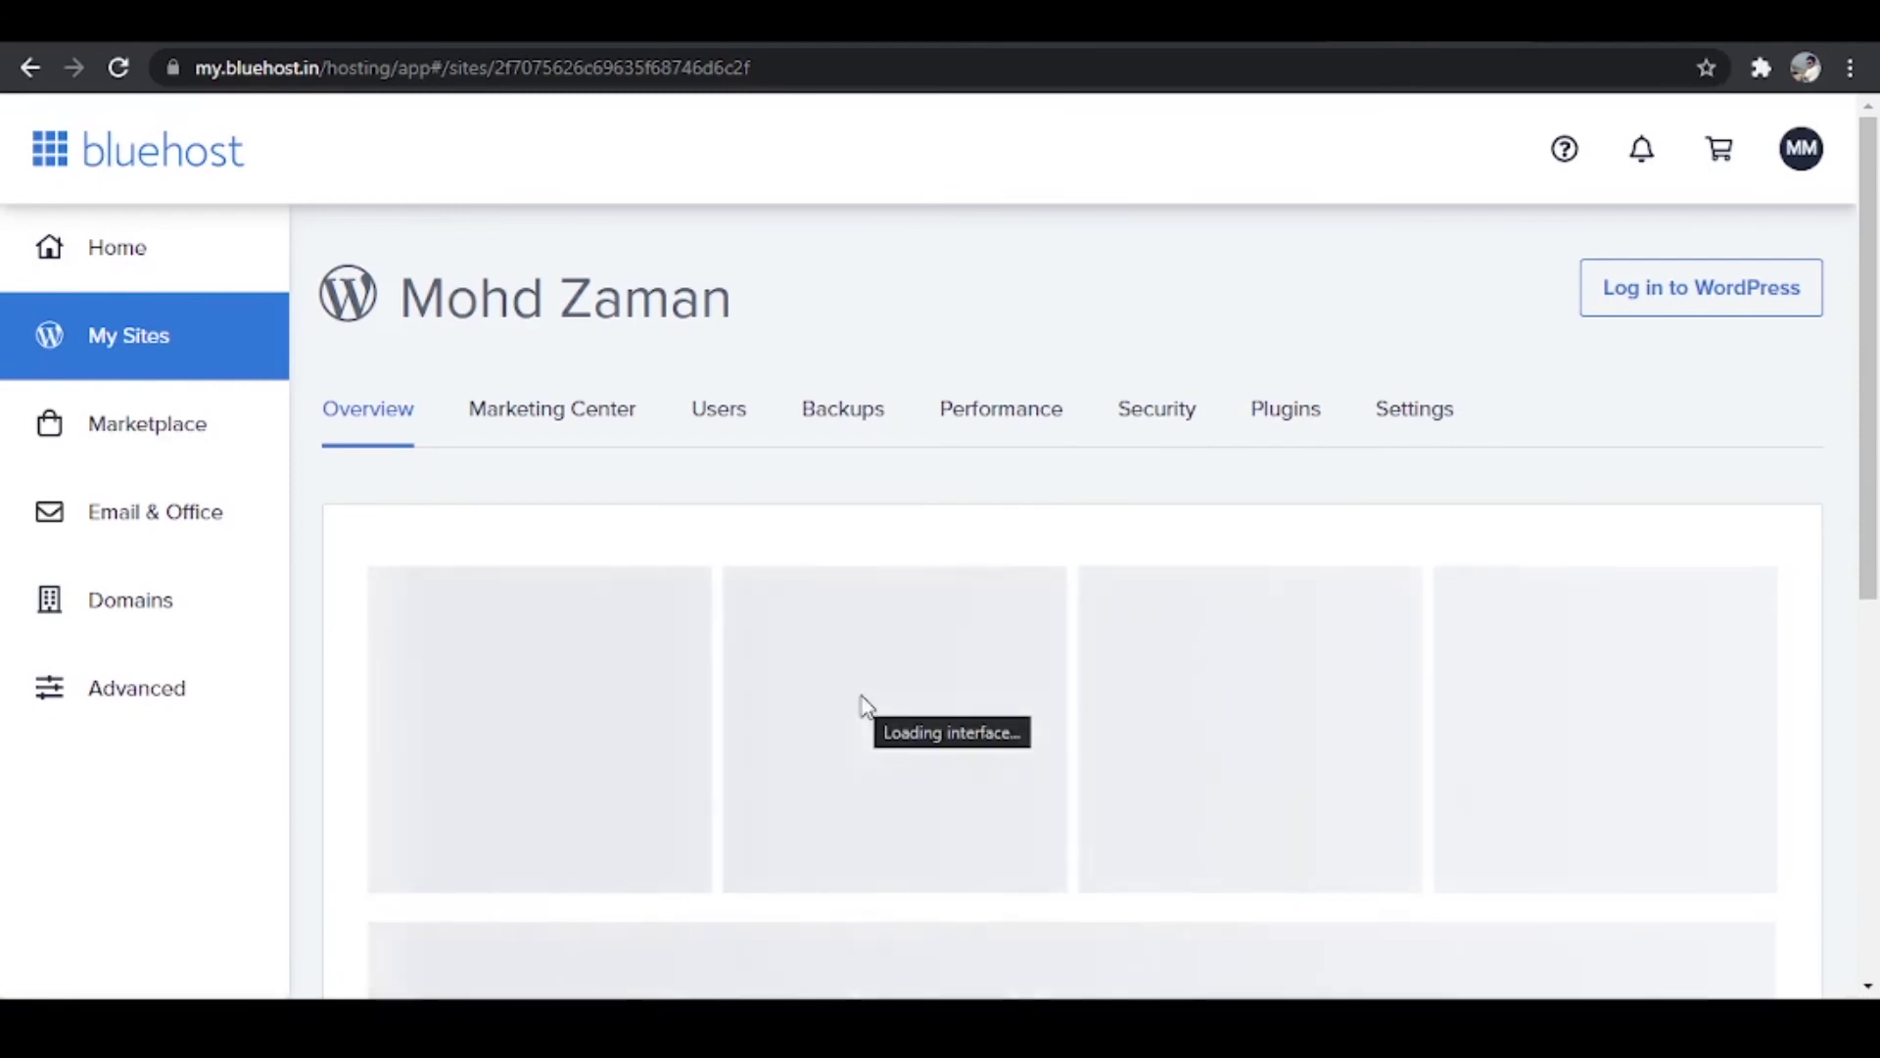
pyautogui.click(1171, 431)
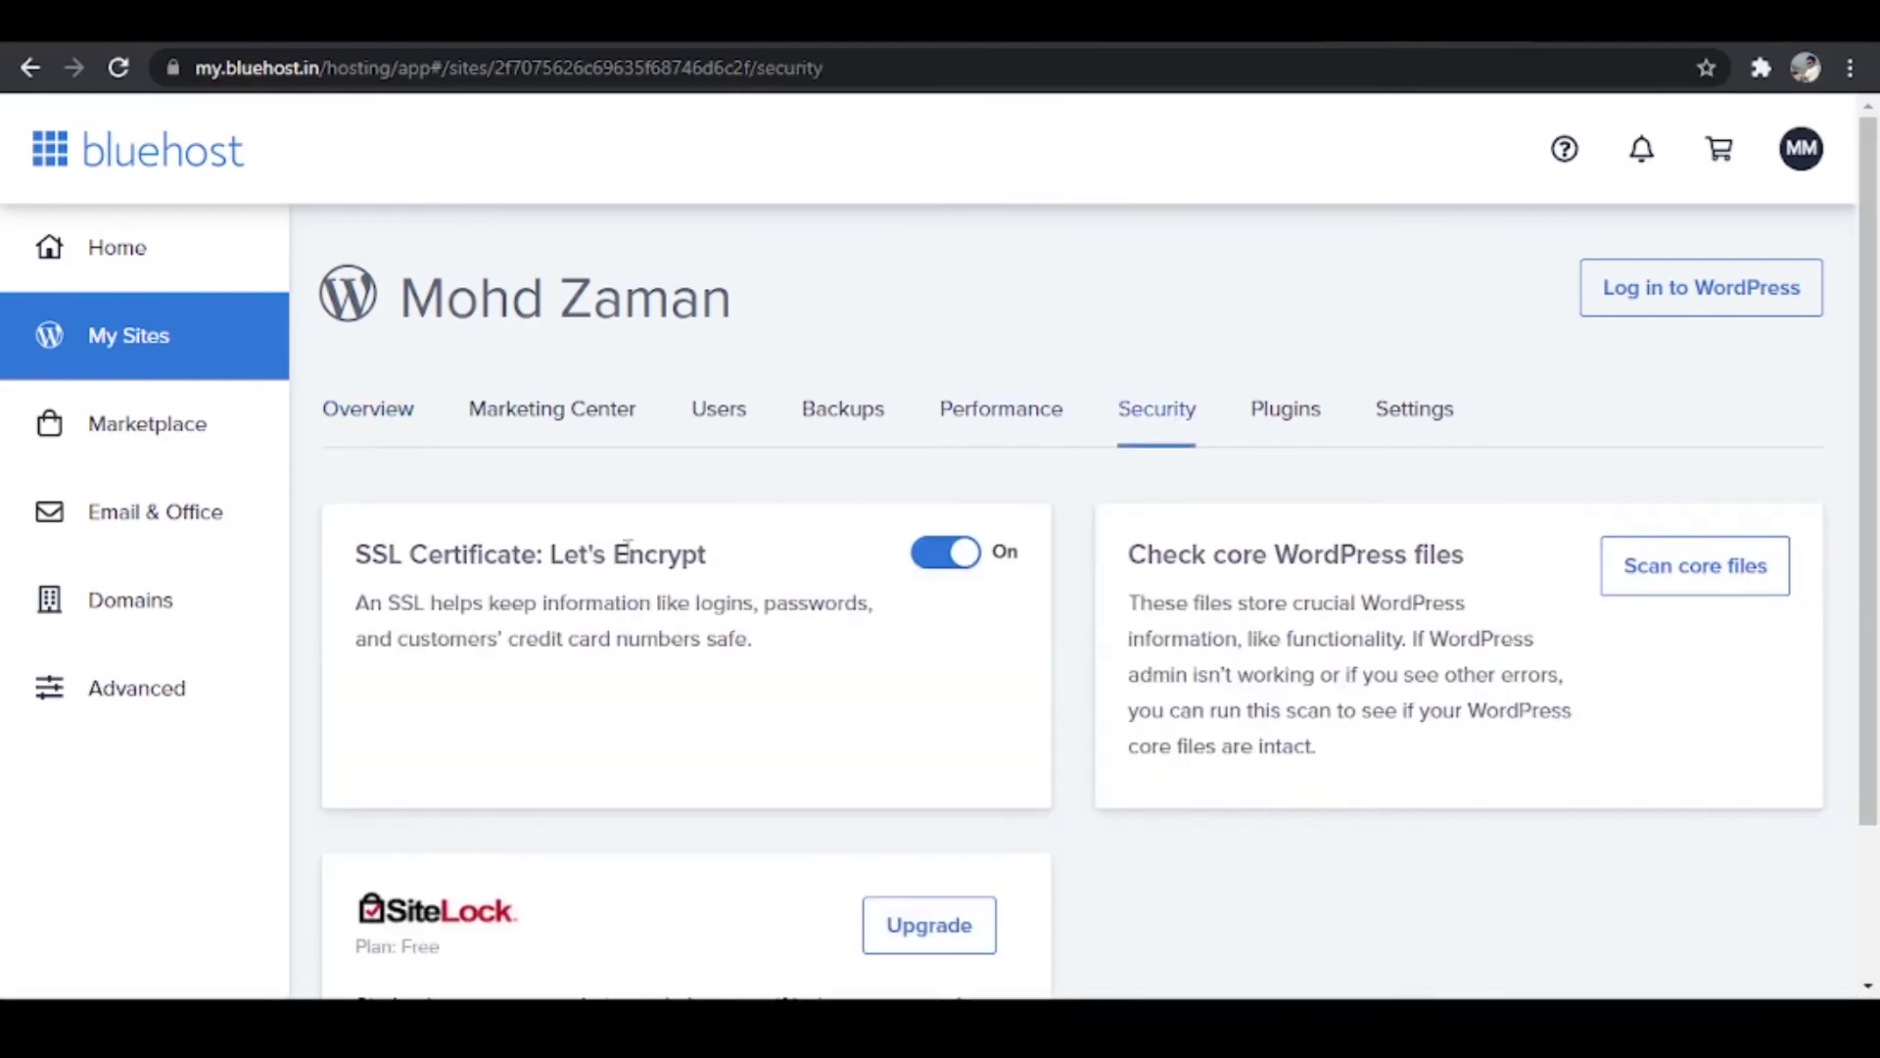